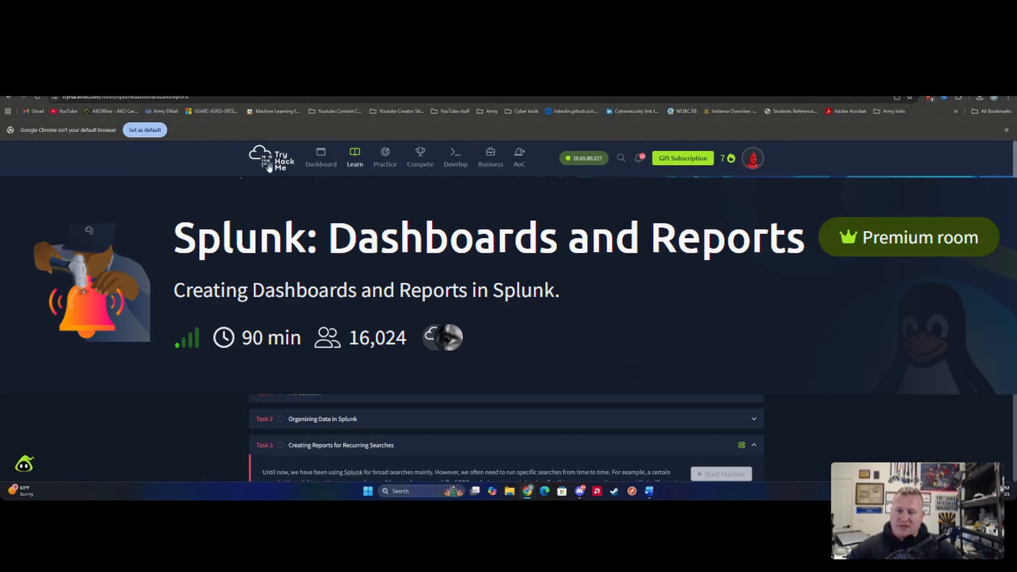
- Dismiss the Discord notification and mark the Task 1 Introduction question about the pre-requisite rooms as completed
{"action": "scroll", "coordinate": [271, 222], "scroll_direction": "down", "scroll_amount": 5}
{"action": "scroll", "coordinate": [382, 278], "scroll_direction": "down", "scroll_amount": 2}
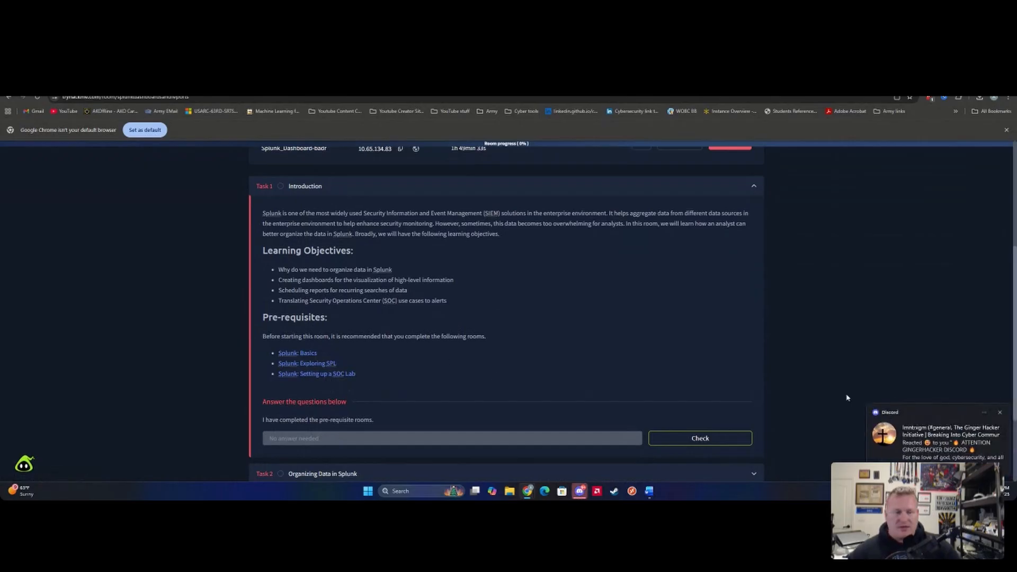
{"action": "left_click", "coordinate": [1000, 413]}
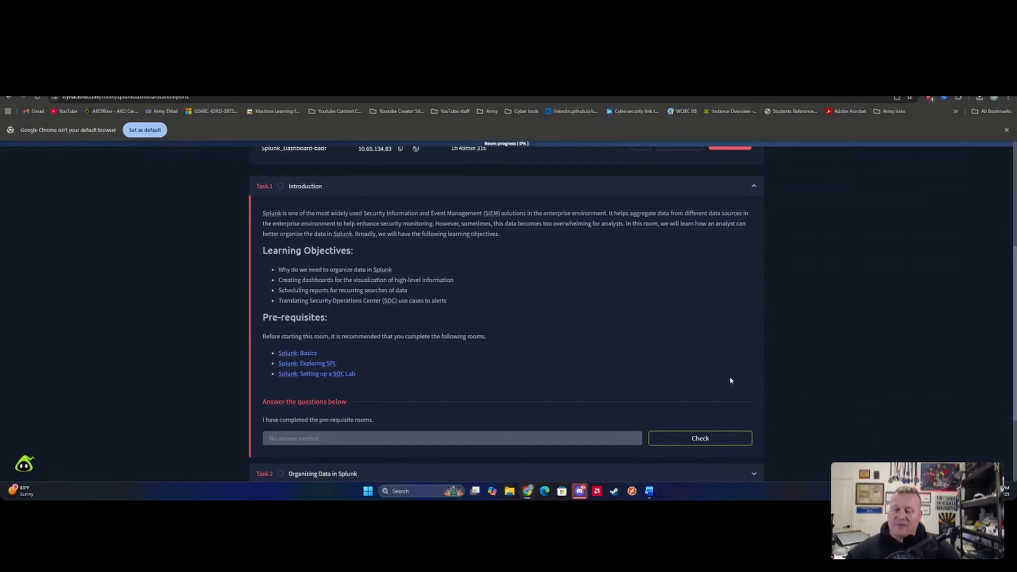
{"action": "left_click", "coordinate": [734, 438]}
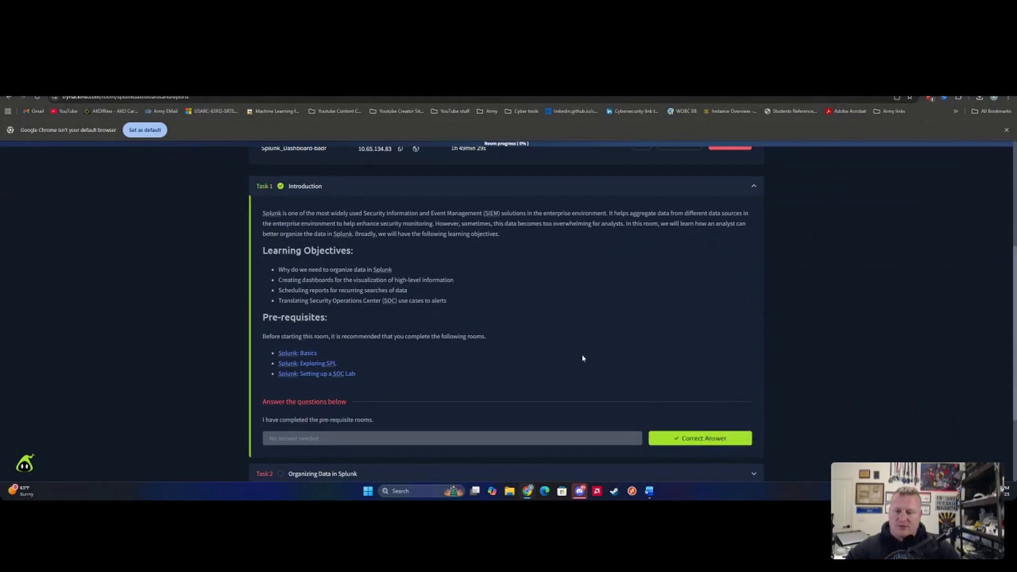
- Expand Task 2, Organizing Data in Splunk, and look over its opening section
{"action": "scroll", "coordinate": [581, 358], "scroll_direction": "down", "scroll_amount": 2}
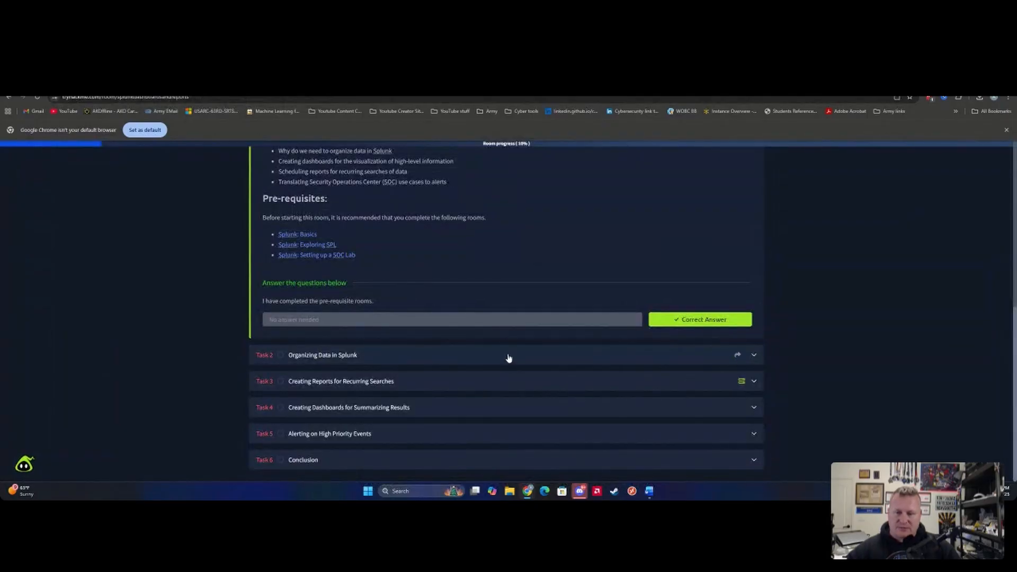
{"action": "left_click", "coordinate": [508, 359]}
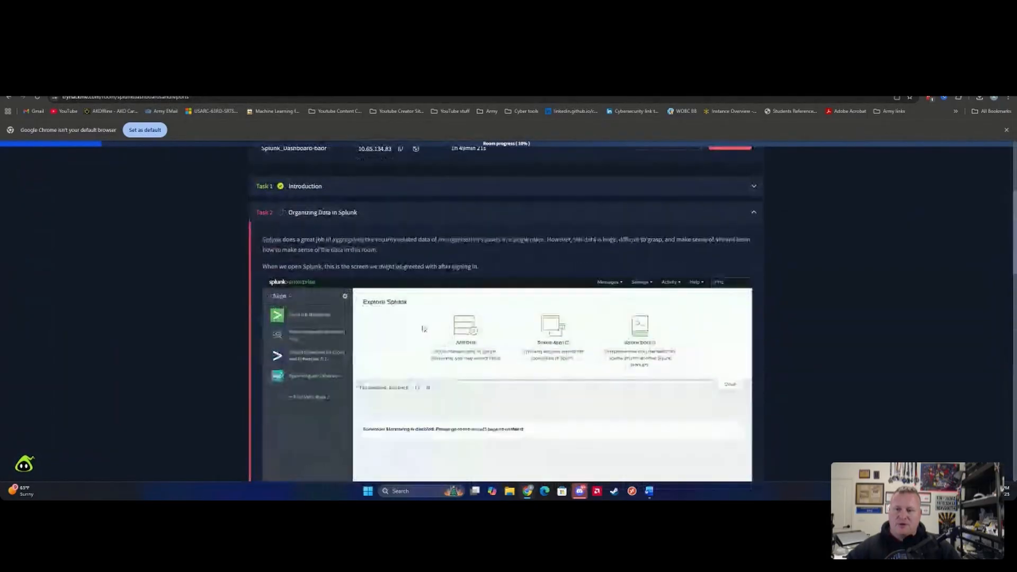
{"action": "scroll", "coordinate": [461, 341], "scroll_direction": "down", "scroll_amount": 4}
{"action": "scroll", "coordinate": [462, 341], "scroll_direction": "up", "scroll_amount": 4}
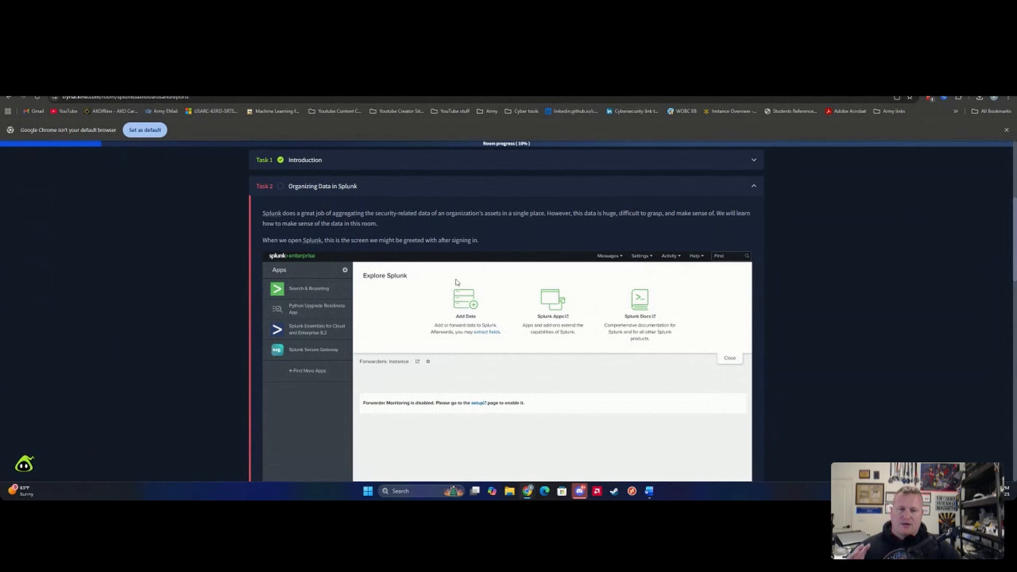
- Switch to the Splunk instance and open the Search & Reporting app
{"action": "left_click", "coordinate": [202, 82]}
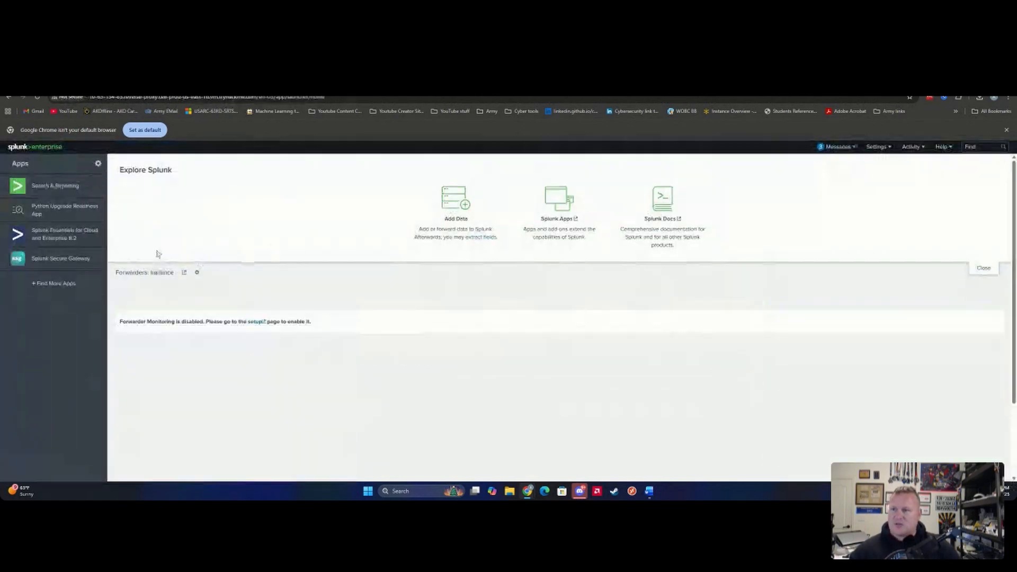
{"action": "left_click", "coordinate": [54, 189]}
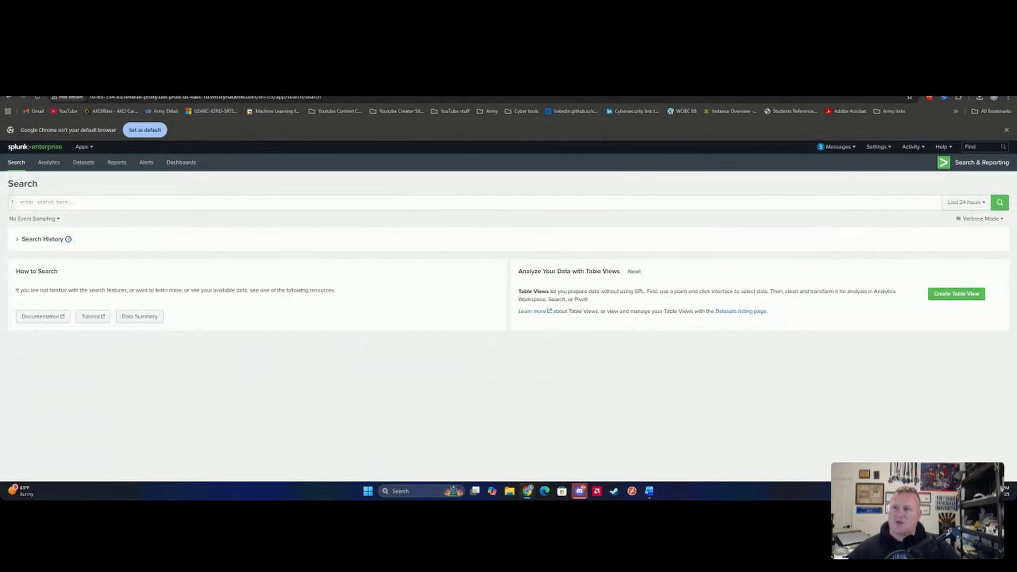
- Return to the TryHackMe room and read Task 2's instructions on the Search app and the starting search term
{"action": "left_click", "coordinate": [212, 85]}
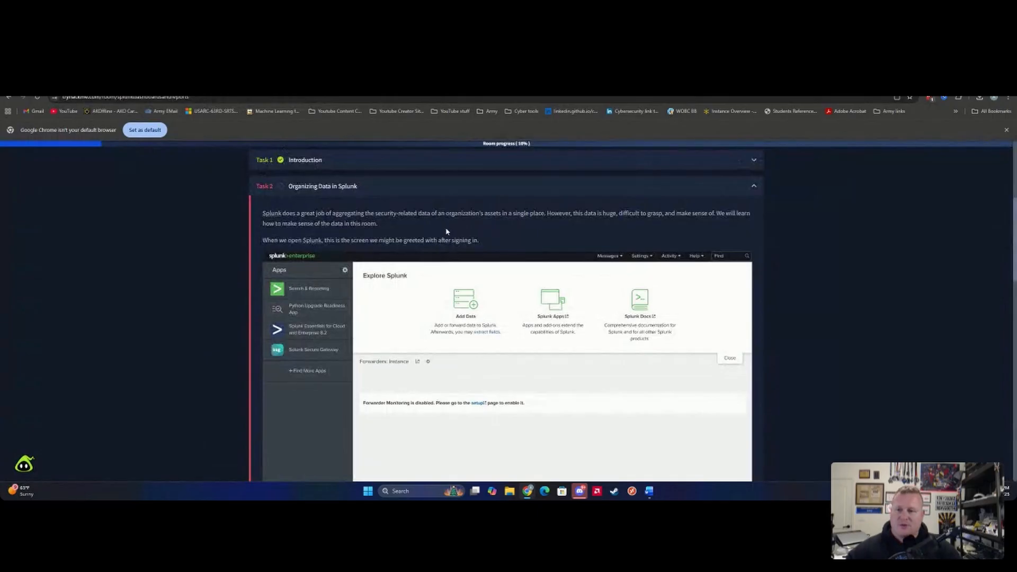
{"action": "scroll", "coordinate": [447, 231], "scroll_direction": "down", "scroll_amount": 4}
{"action": "scroll", "coordinate": [512, 282], "scroll_direction": "up", "scroll_amount": 4}
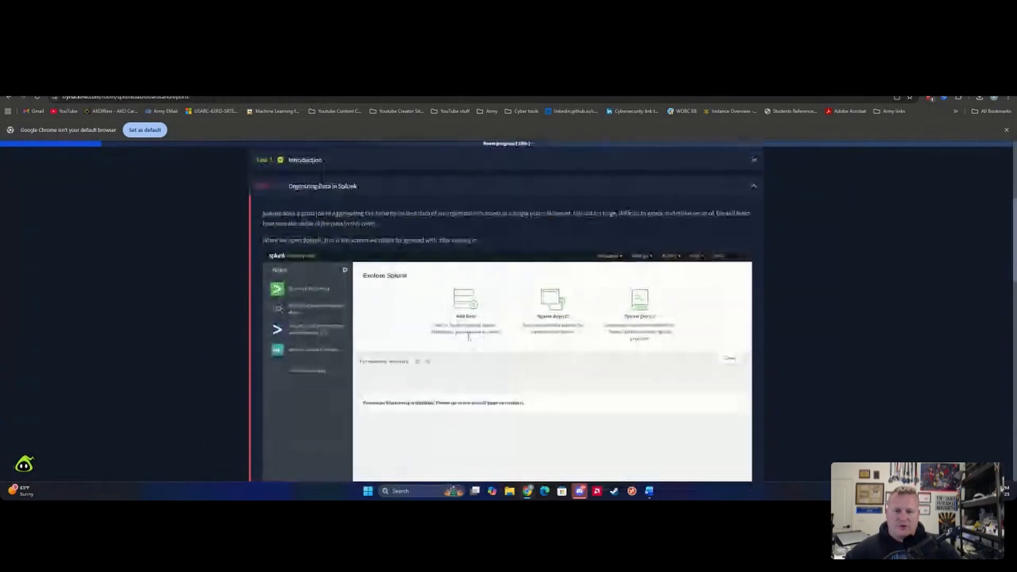
{"action": "scroll", "coordinate": [306, 298], "scroll_direction": "down", "scroll_amount": 5}
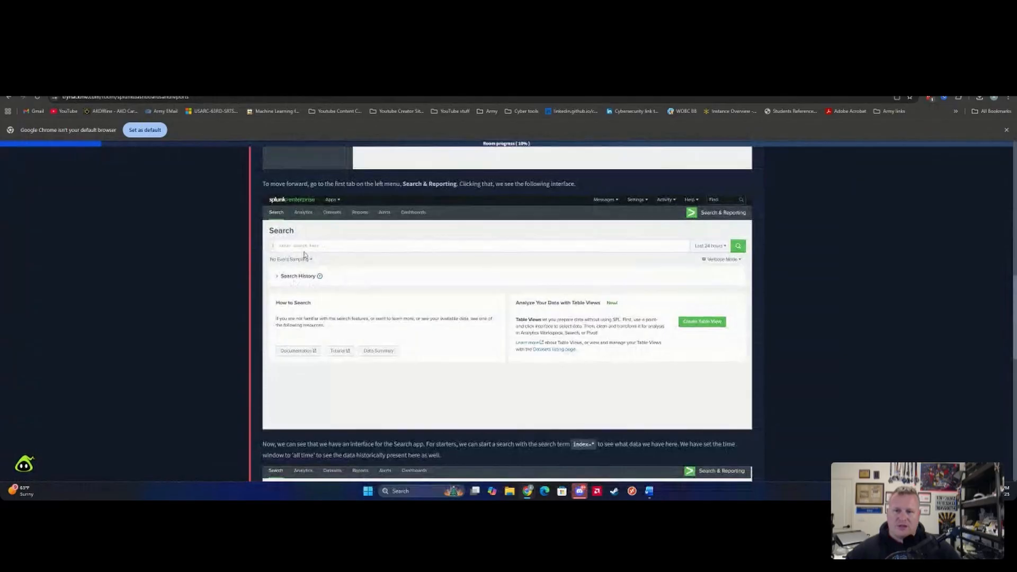
{"action": "scroll", "coordinate": [470, 289], "scroll_direction": "down", "scroll_amount": 5}
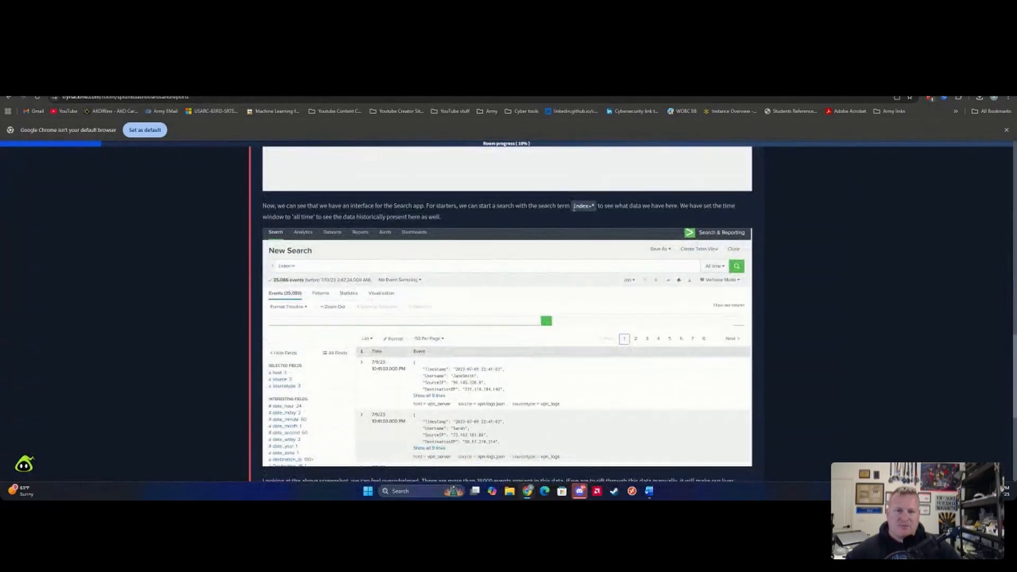
{"action": "left_click_drag", "start_coordinate": [581, 206], "coordinate": [593, 207]}
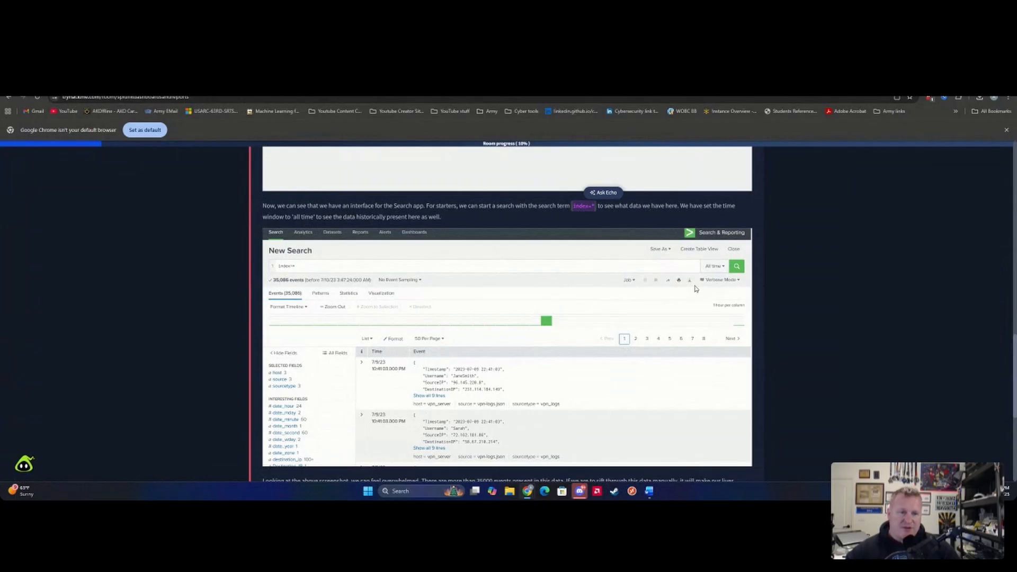
- In Splunk, run the search index=* with the time range set to All time
{"action": "left_click", "coordinate": [233, 82]}
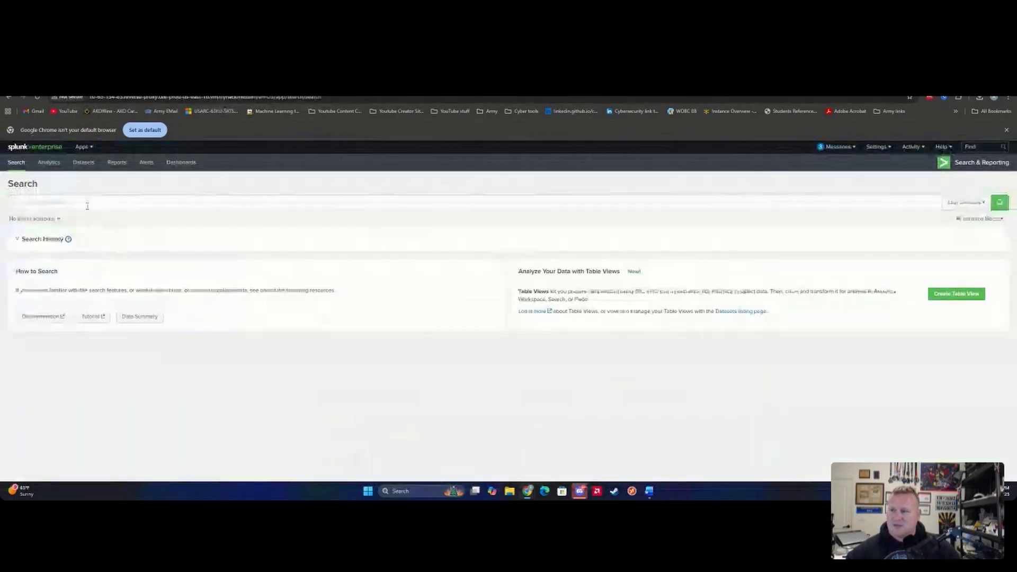
{"action": "type", "text": "ind"}
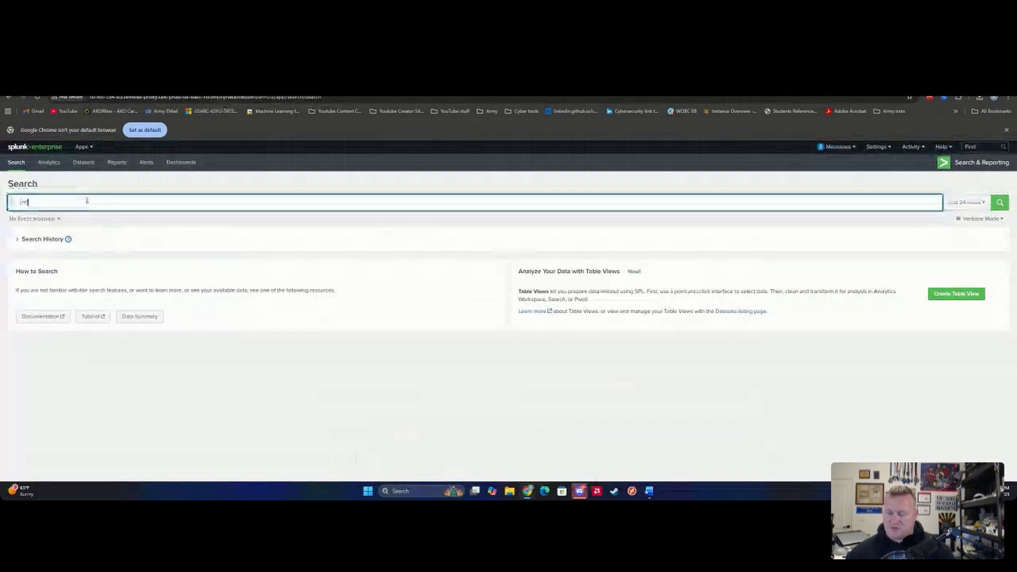
{"action": "type", "text": "ex"}
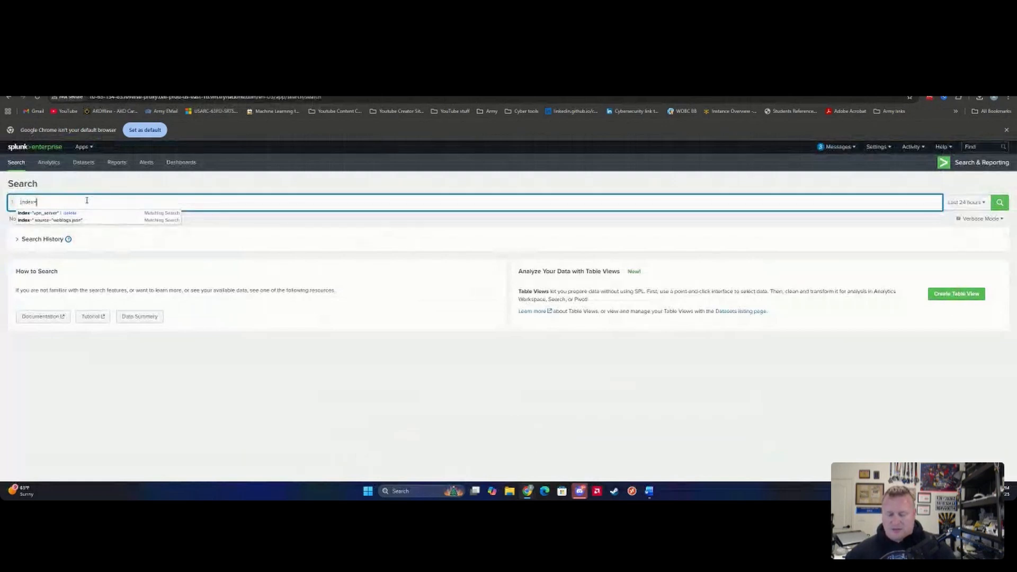
{"action": "type", "text": "=*"}
{"action": "key", "text": "Return"}
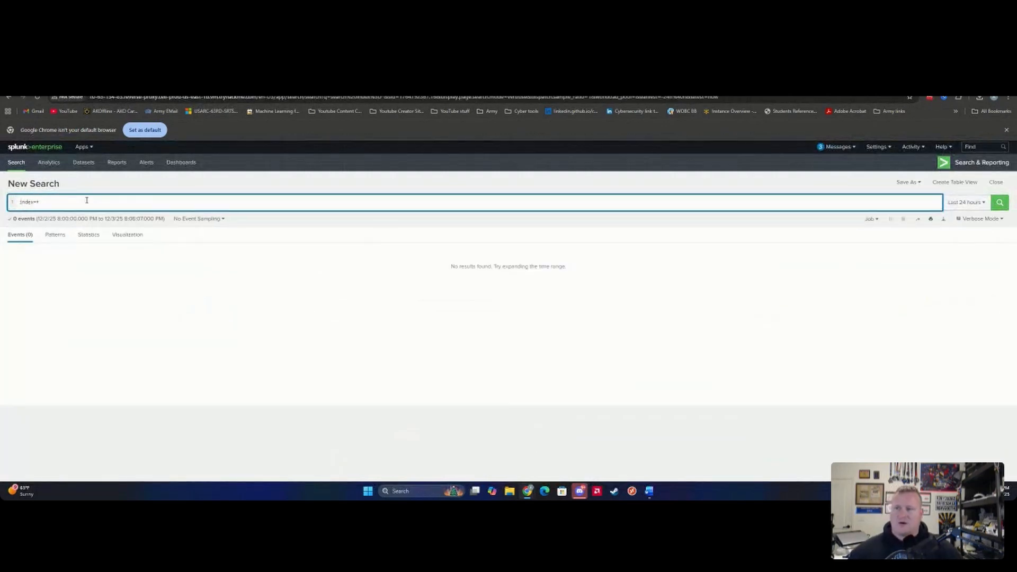
{"action": "left_click", "coordinate": [971, 205]}
{"action": "left_click", "coordinate": [944, 246]}
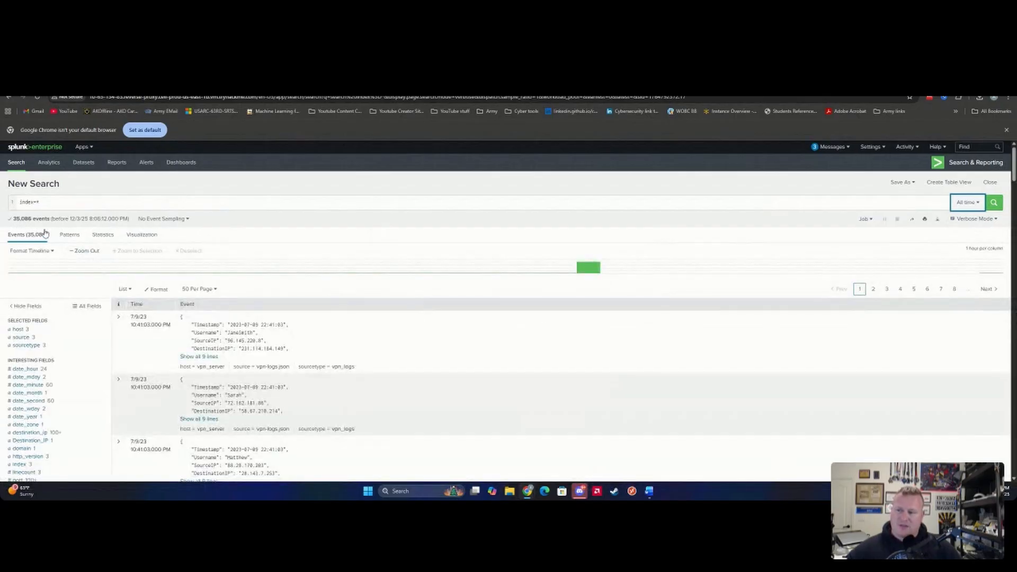
{"action": "left_click_drag", "start_coordinate": [12, 220], "coordinate": [131, 223]}
- Back in the TryHackMe room, submit index=* as the answer to Task 2's question about searching all indices
{"action": "left_click", "coordinate": [158, 84]}
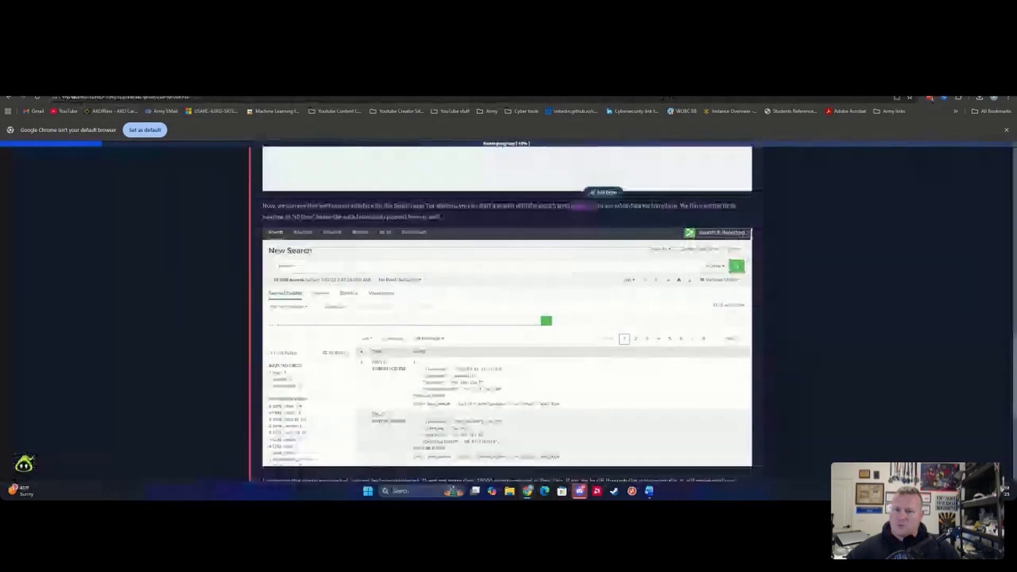
{"action": "scroll", "coordinate": [431, 278], "scroll_direction": "down", "scroll_amount": 6}
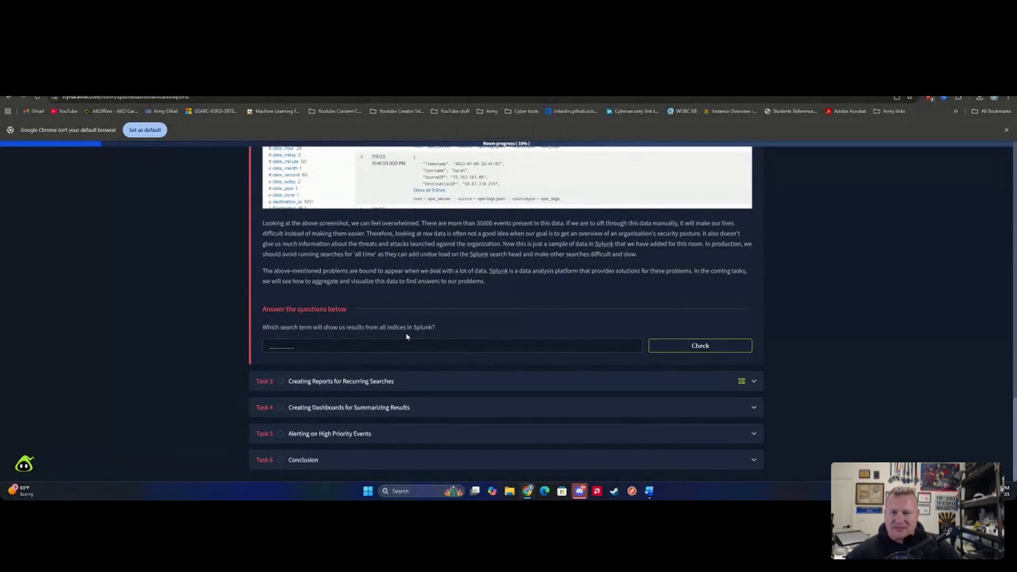
{"action": "left_click", "coordinate": [374, 344]}
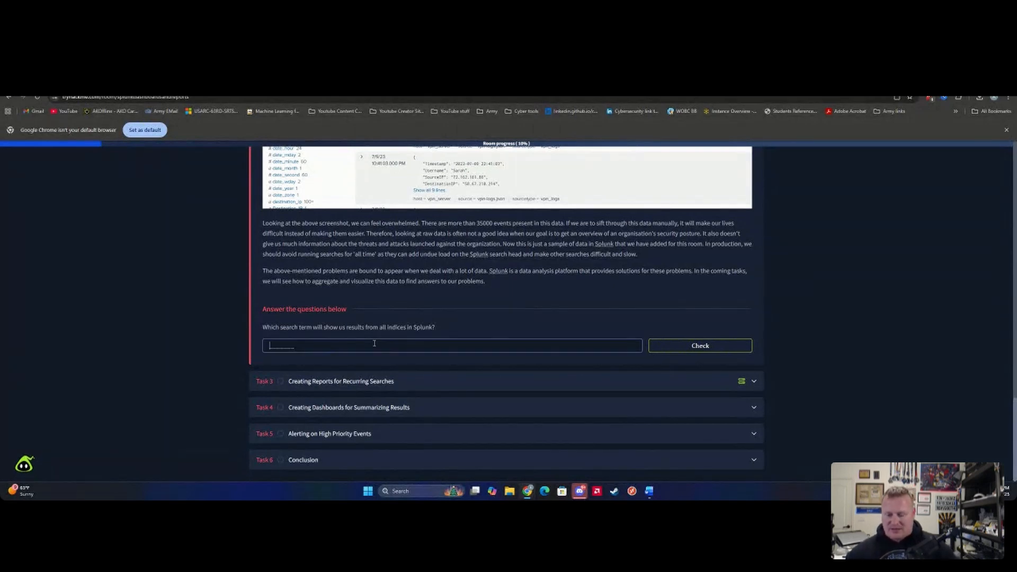
{"action": "type", "text": "index=*"}
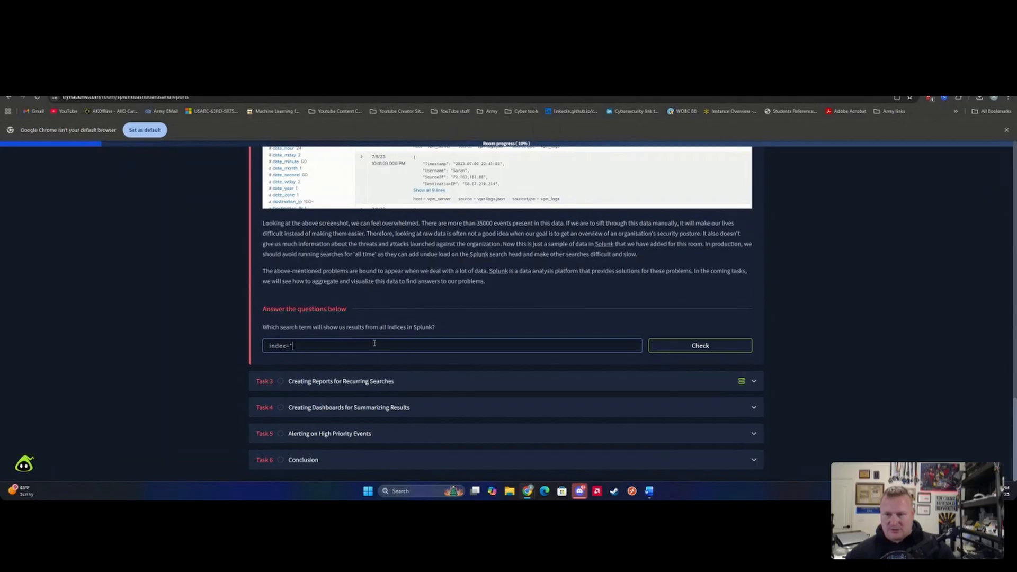
{"action": "key", "text": "Return"}
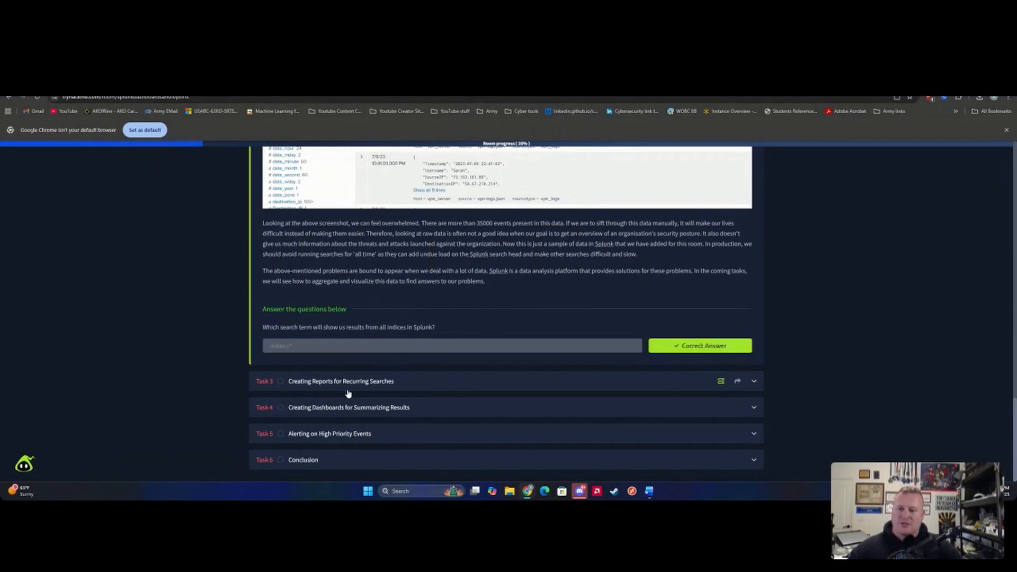
- Expand Task 3, Creating Reports for Recurring Searches, and read its introduction and Splunk instance startup note
{"action": "left_click", "coordinate": [422, 390]}
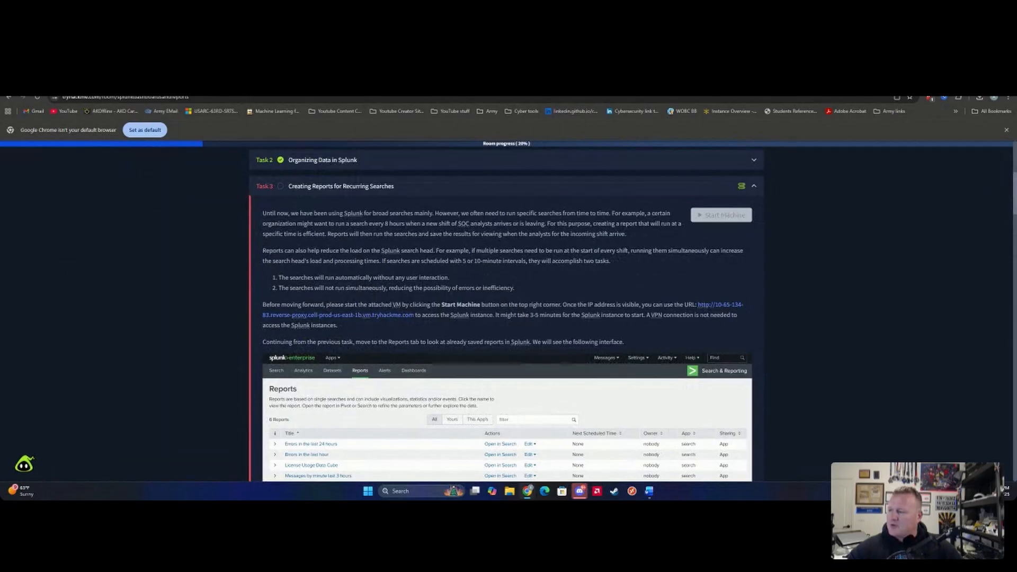
{"action": "scroll", "coordinate": [456, 326], "scroll_direction": "down", "scroll_amount": 4}
{"action": "scroll", "coordinate": [453, 321], "scroll_direction": "up", "scroll_amount": 3}
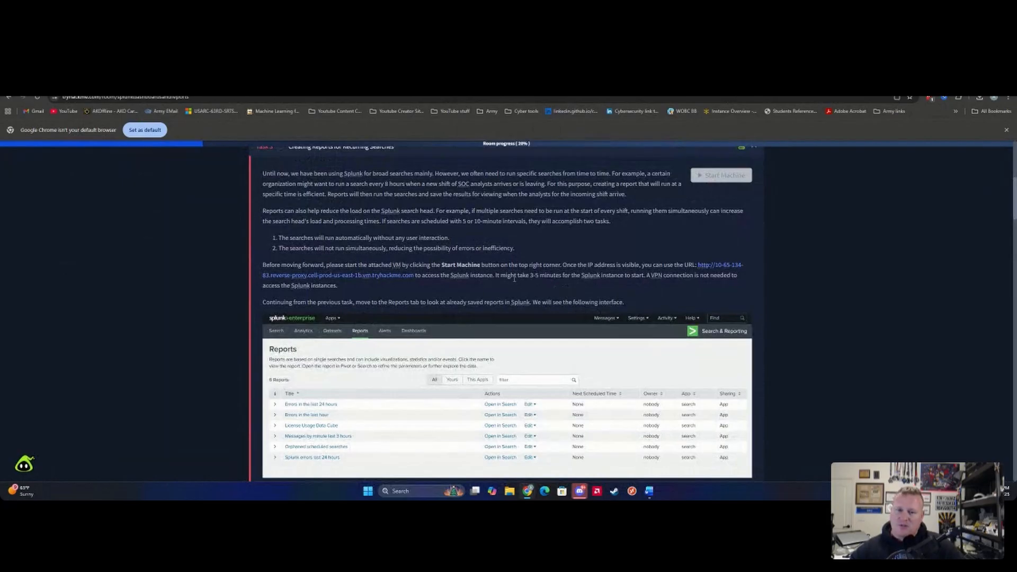
{"action": "left_click_drag", "start_coordinate": [496, 276], "coordinate": [573, 277]}
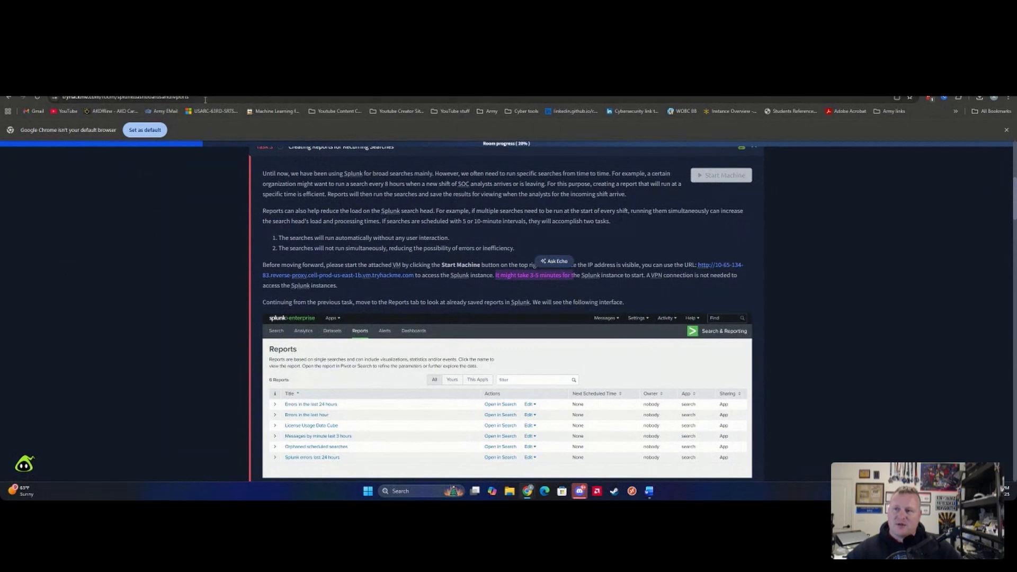
{"action": "left_click", "coordinate": [219, 85]}
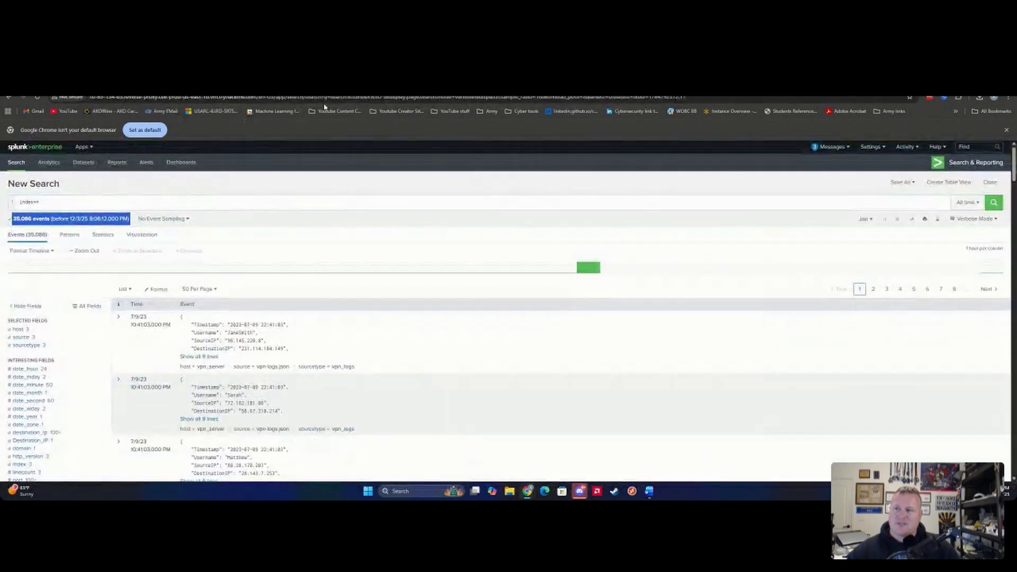
{"action": "left_click", "coordinate": [318, 86]}
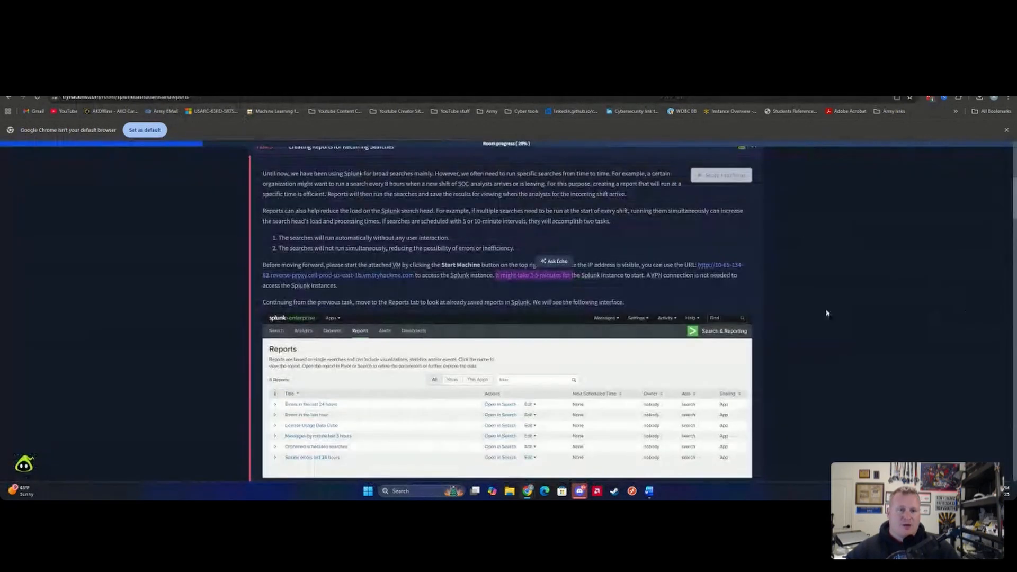
{"action": "left_click", "coordinate": [719, 270]}
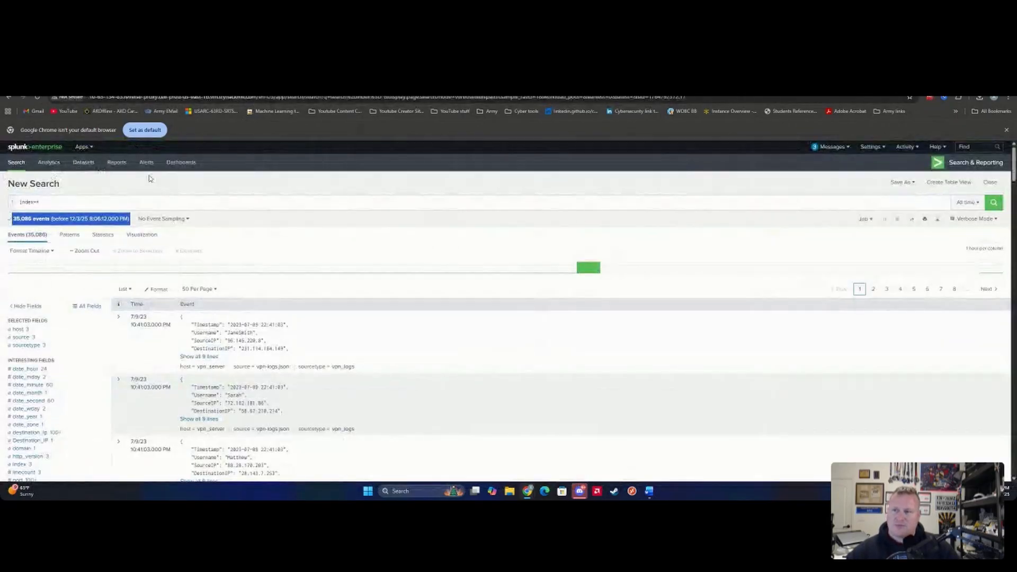
{"action": "left_click", "coordinate": [164, 85]}
- Read Task 3's explanation of the saved reports list and of saving a search as a report
{"action": "scroll", "coordinate": [543, 280], "scroll_direction": "down", "scroll_amount": 2}
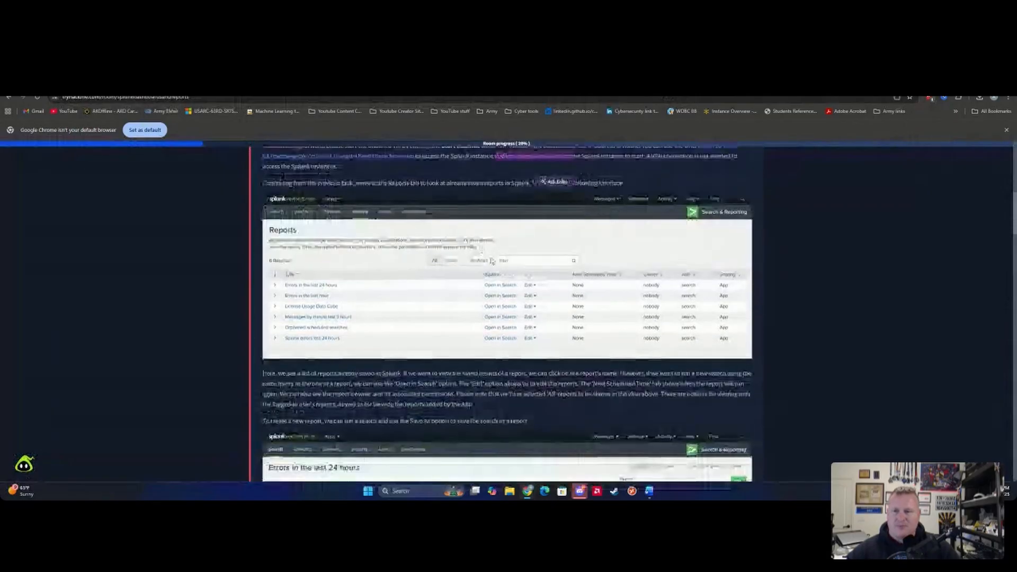
{"action": "scroll", "coordinate": [543, 279], "scroll_direction": "up", "scroll_amount": 1}
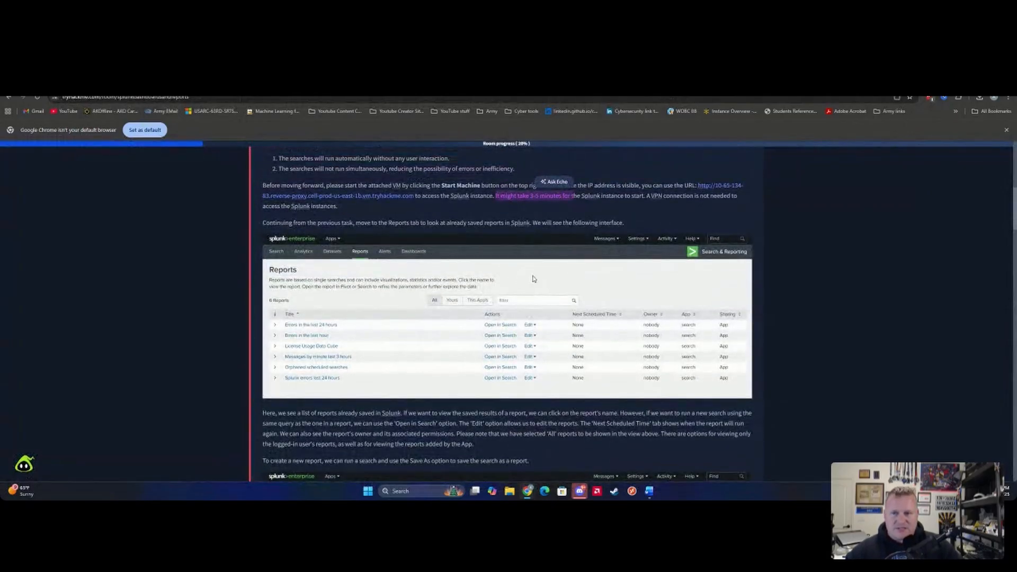
{"action": "scroll", "coordinate": [534, 279], "scroll_direction": "down", "scroll_amount": 2}
{"action": "scroll", "coordinate": [451, 258], "scroll_direction": "up", "scroll_amount": 1}
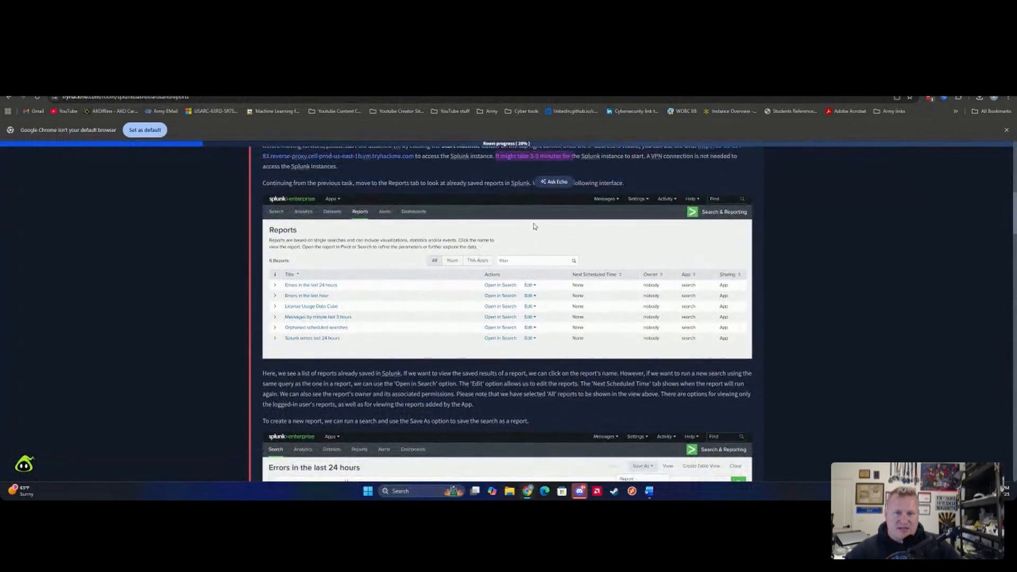
{"action": "scroll", "coordinate": [534, 227], "scroll_direction": "down", "scroll_amount": 2}
{"action": "scroll", "coordinate": [482, 297], "scroll_direction": "up", "scroll_amount": 2}
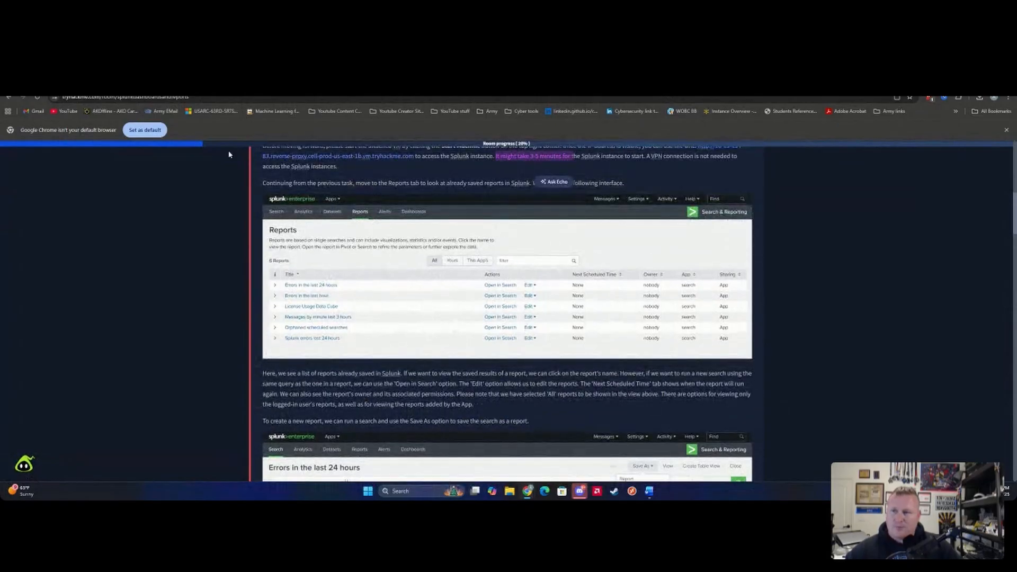
{"action": "scroll", "coordinate": [432, 265], "scroll_direction": "down", "scroll_amount": 4}
{"action": "scroll", "coordinate": [495, 275], "scroll_direction": "up", "scroll_amount": 2}
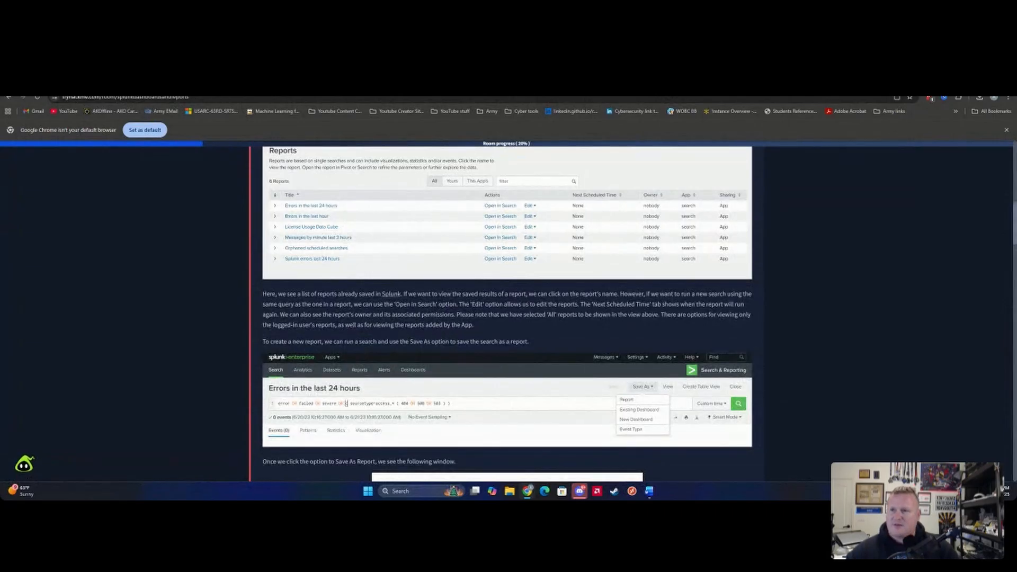
- View the saved reports list in Splunk, and continue reading the TryHackMe room's explanation of saving a search as a report
{"action": "left_click", "coordinate": [185, 85]}
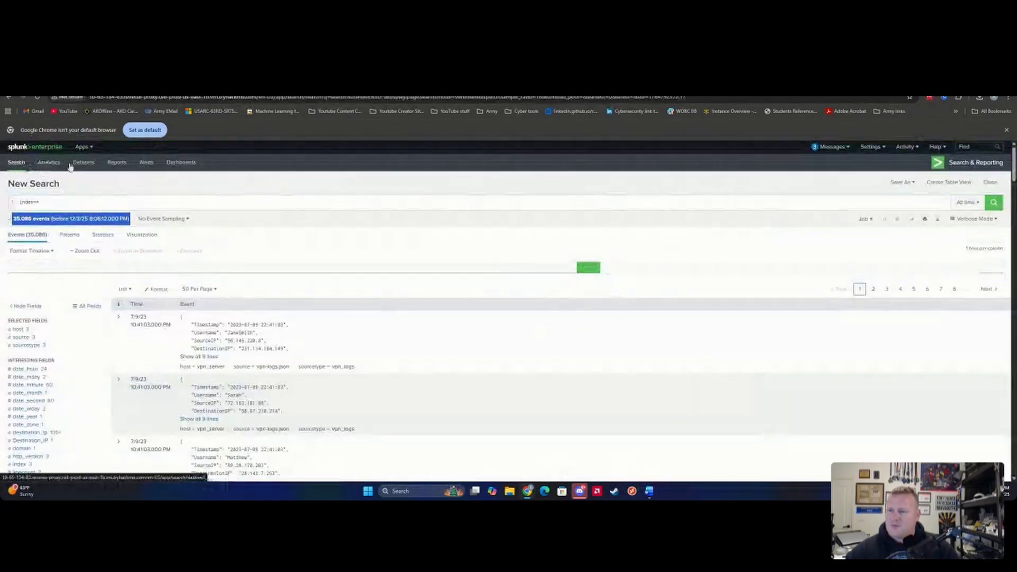
{"action": "left_click", "coordinate": [117, 162]}
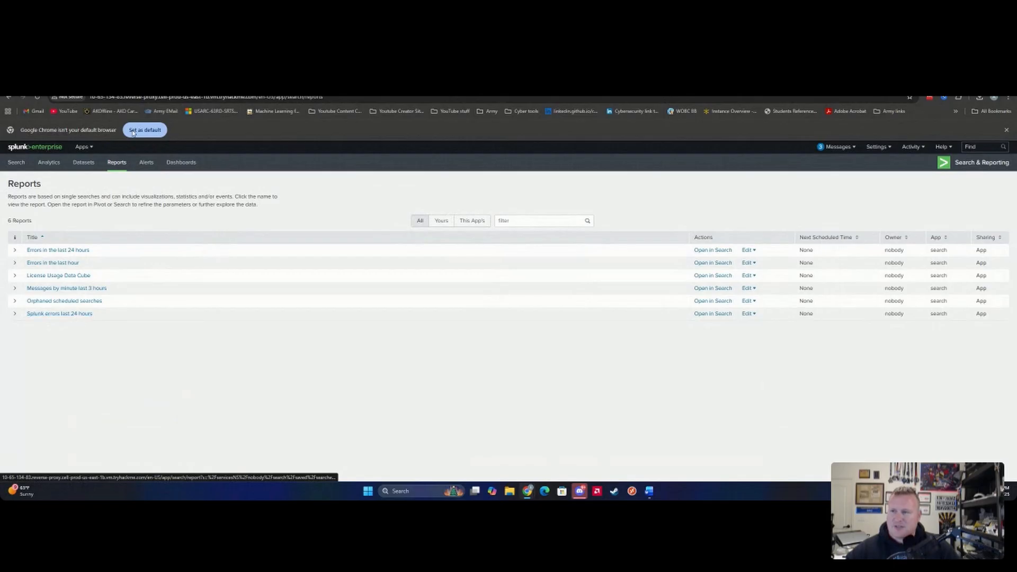
{"action": "left_click", "coordinate": [136, 84]}
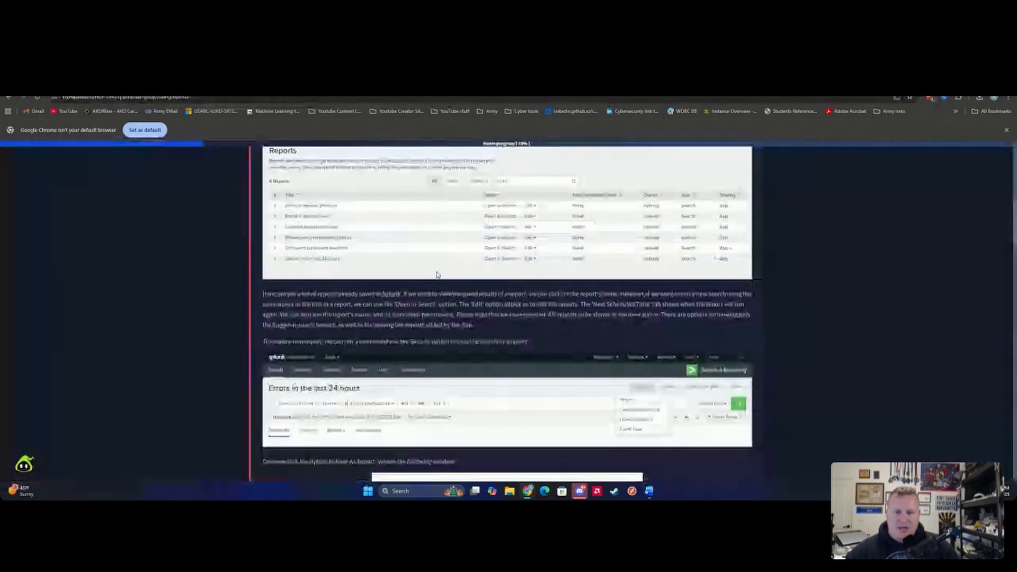
{"action": "scroll", "coordinate": [437, 274], "scroll_direction": "up", "scroll_amount": 3}
{"action": "scroll", "coordinate": [437, 274], "scroll_direction": "down", "scroll_amount": 3}
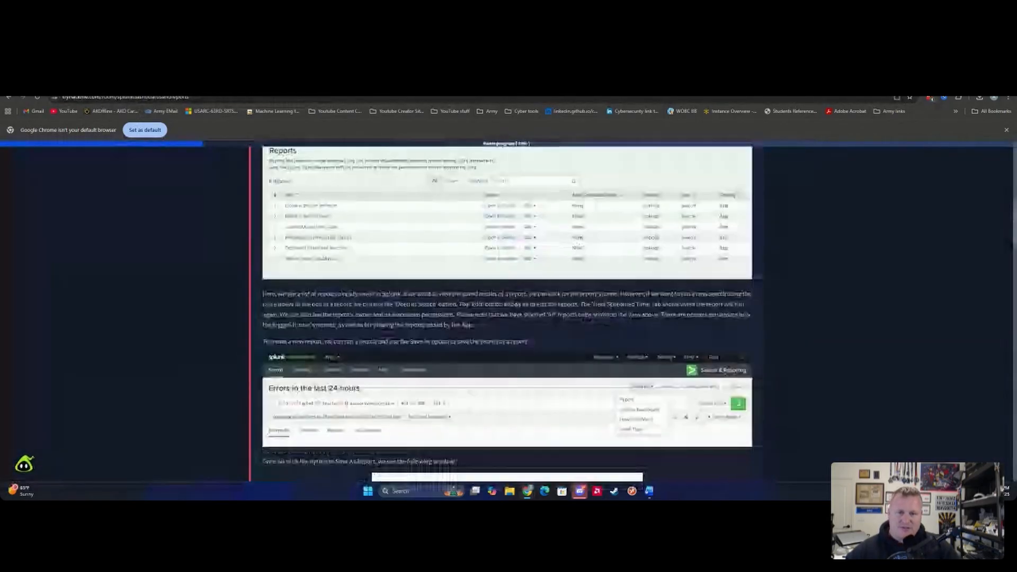
{"action": "scroll", "coordinate": [615, 301], "scroll_direction": "down", "scroll_amount": 1}
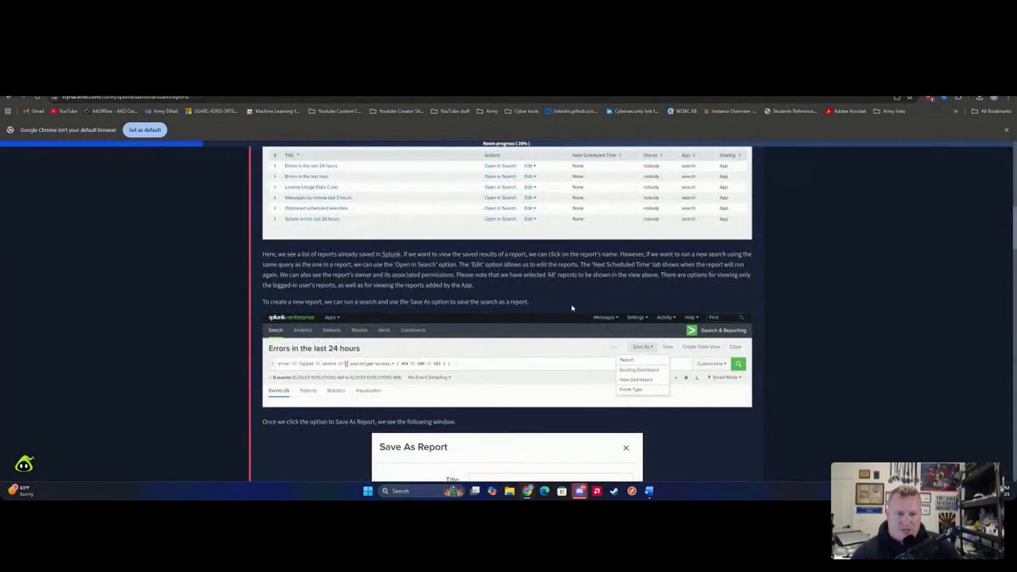
{"action": "scroll", "coordinate": [464, 285], "scroll_direction": "down", "scroll_amount": 1}
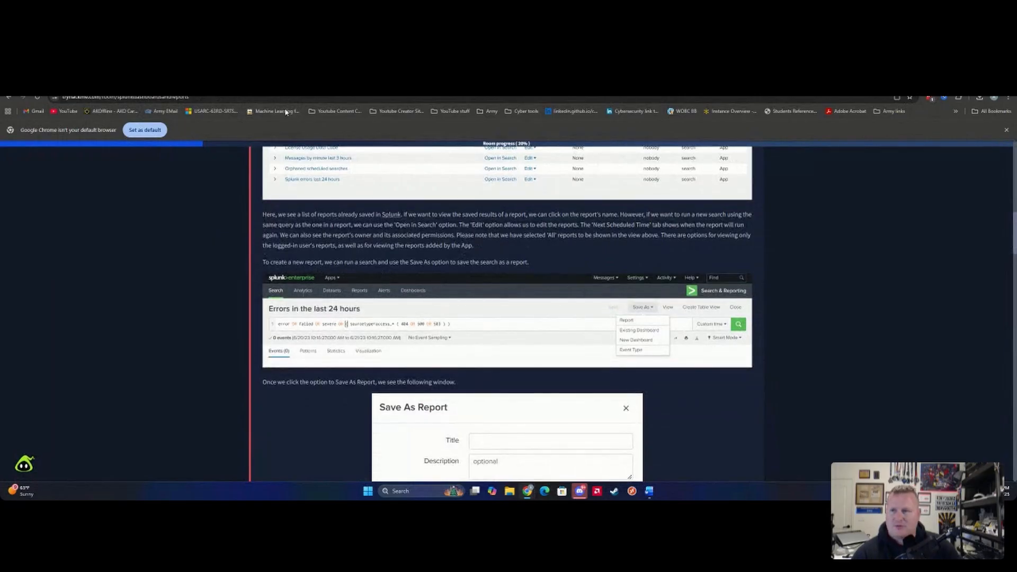
- In Splunk, start a new search for index=* and set its time range to All time
{"action": "left_click", "coordinate": [287, 81]}
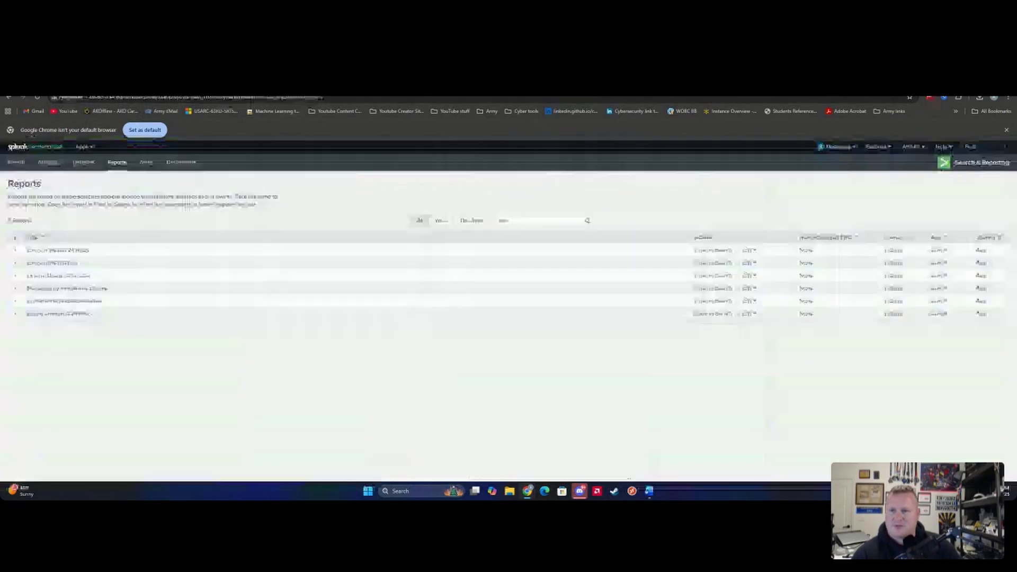
{"action": "left_click", "coordinate": [12, 164]}
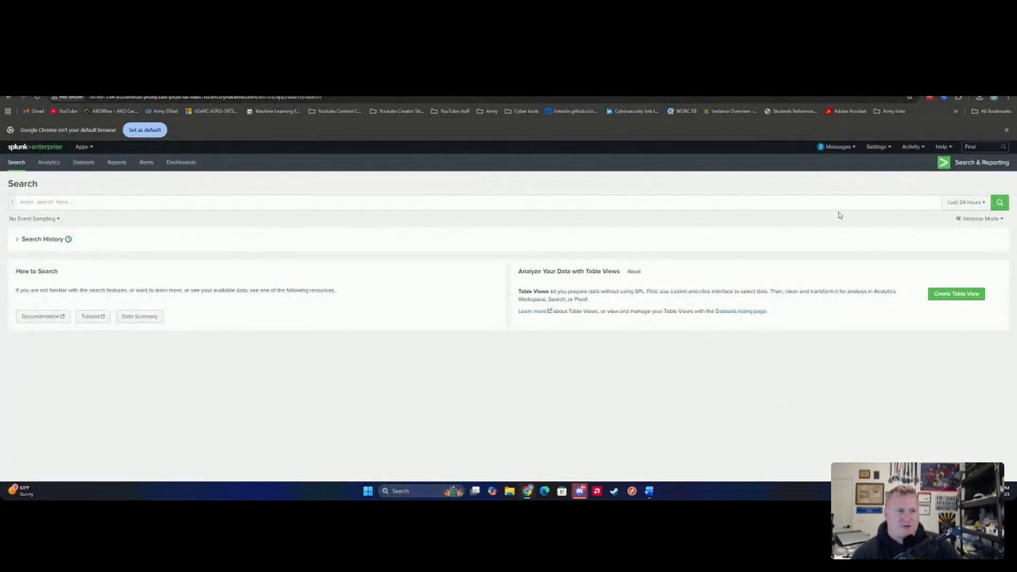
{"action": "left_click", "coordinate": [854, 201]}
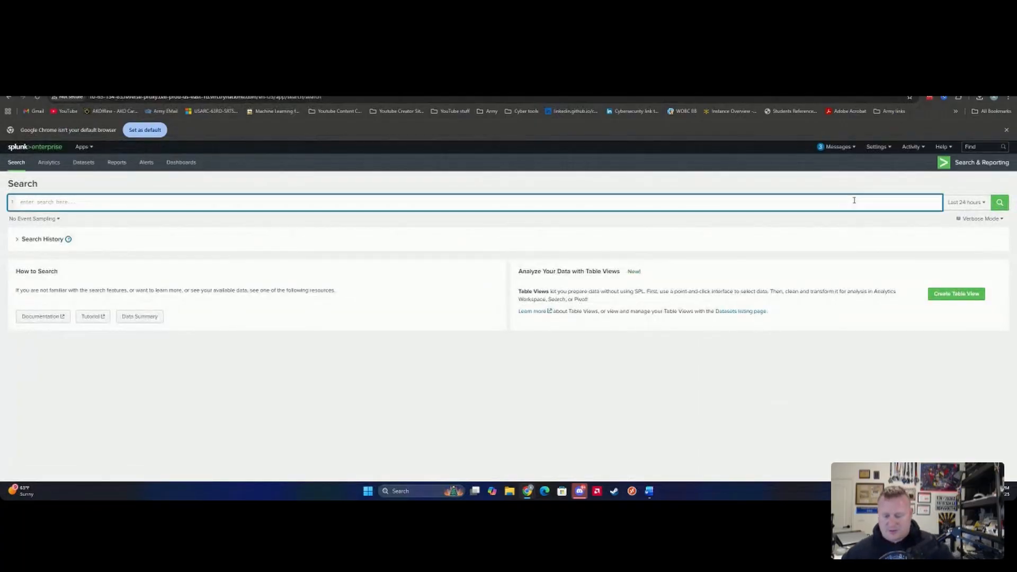
{"action": "type", "text": "index=*"}
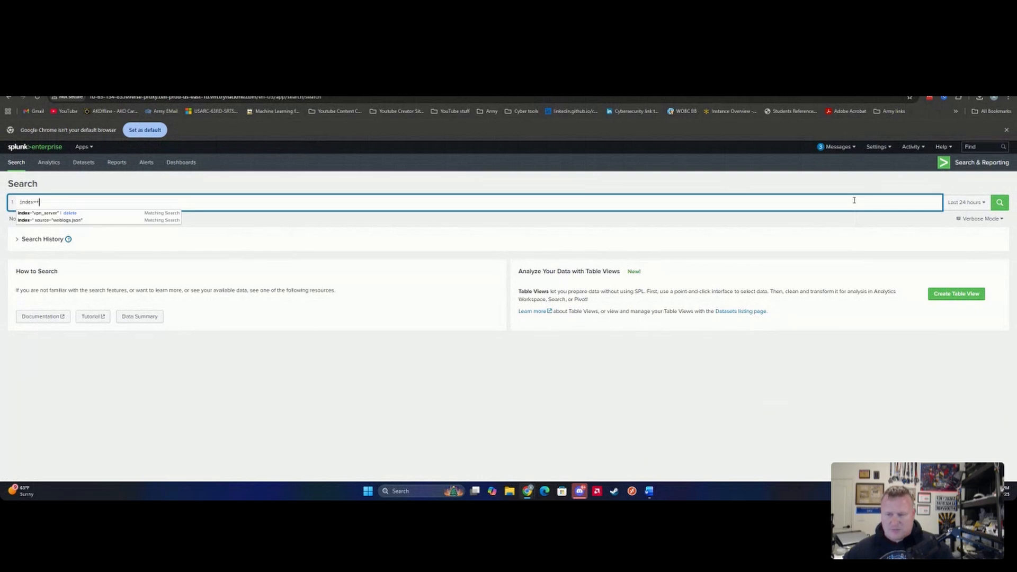
{"action": "key", "text": "Return"}
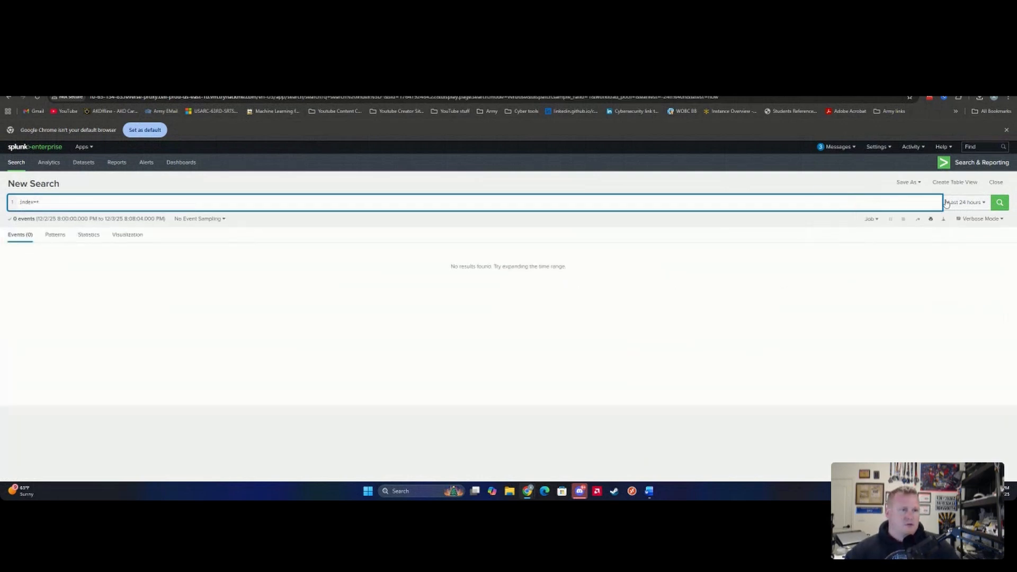
{"action": "left_click", "coordinate": [965, 202]}
{"action": "left_click", "coordinate": [943, 248]}
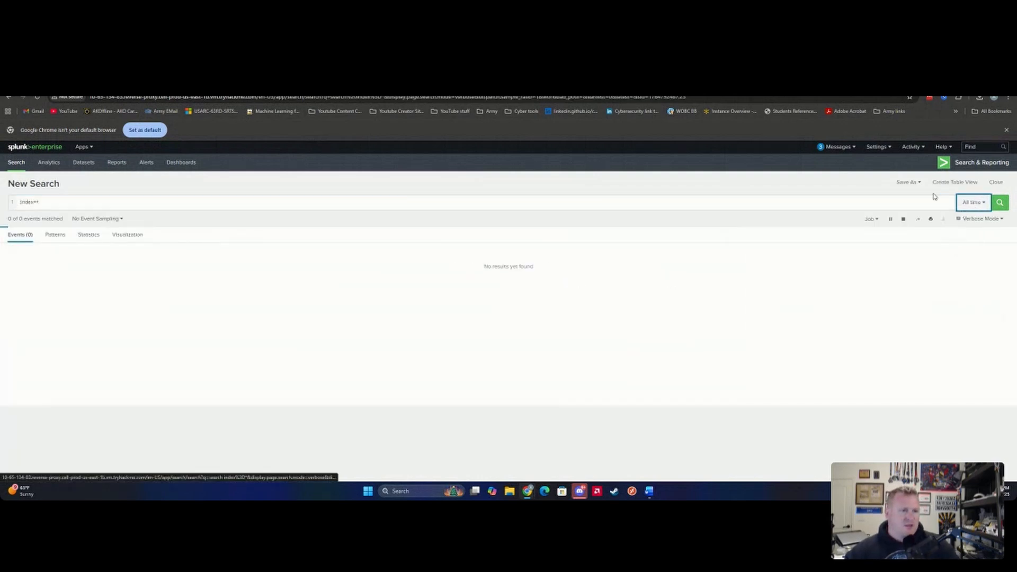
- Look at the report-saving options for the index=* search and close the dialog without saving
{"action": "left_click", "coordinate": [901, 183]}
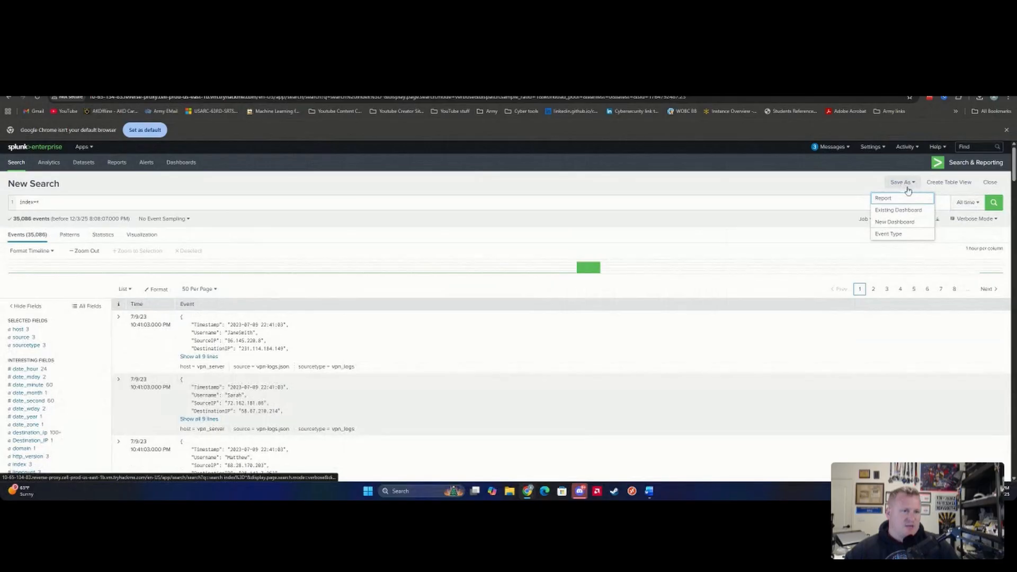
{"action": "left_click", "coordinate": [882, 199]}
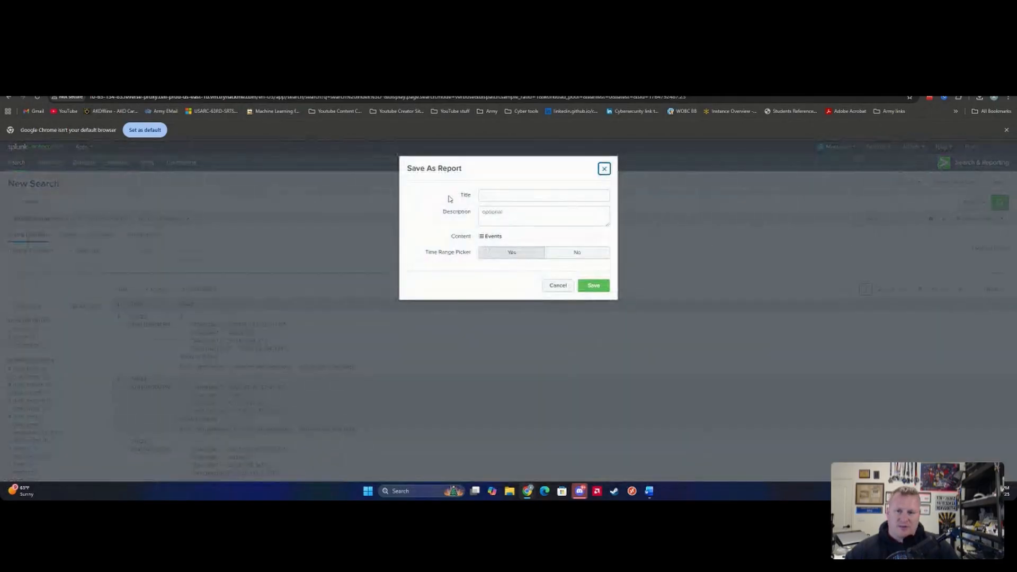
{"action": "left_click", "coordinate": [604, 168]}
- In the TryHackMe room, read Task 3's sections on the Save As Report window and the hosts sending logs
{"action": "left_click", "coordinate": [186, 86]}
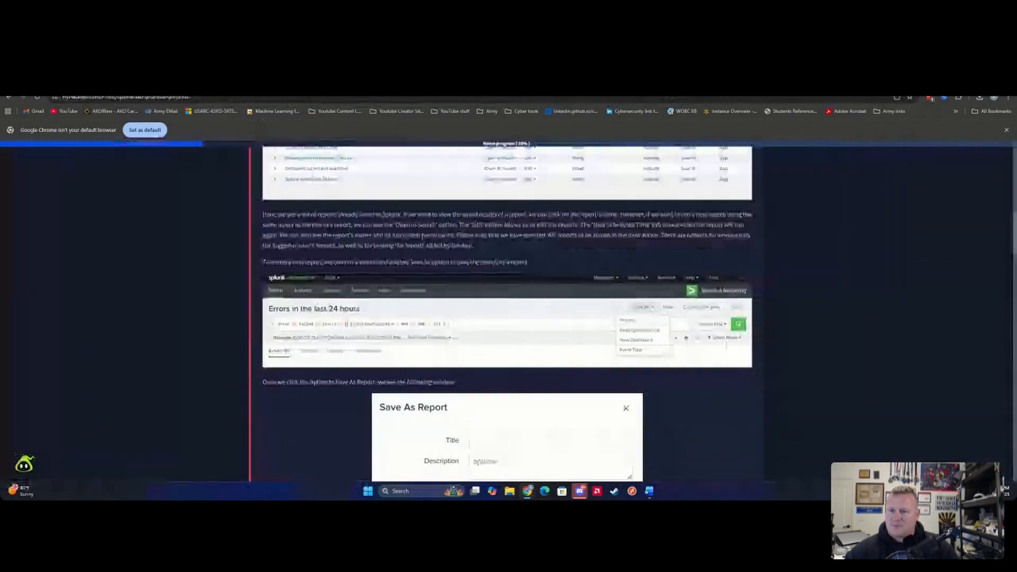
{"action": "scroll", "coordinate": [401, 280], "scroll_direction": "down", "scroll_amount": 5}
{"action": "scroll", "coordinate": [375, 262], "scroll_direction": "up", "scroll_amount": 1}
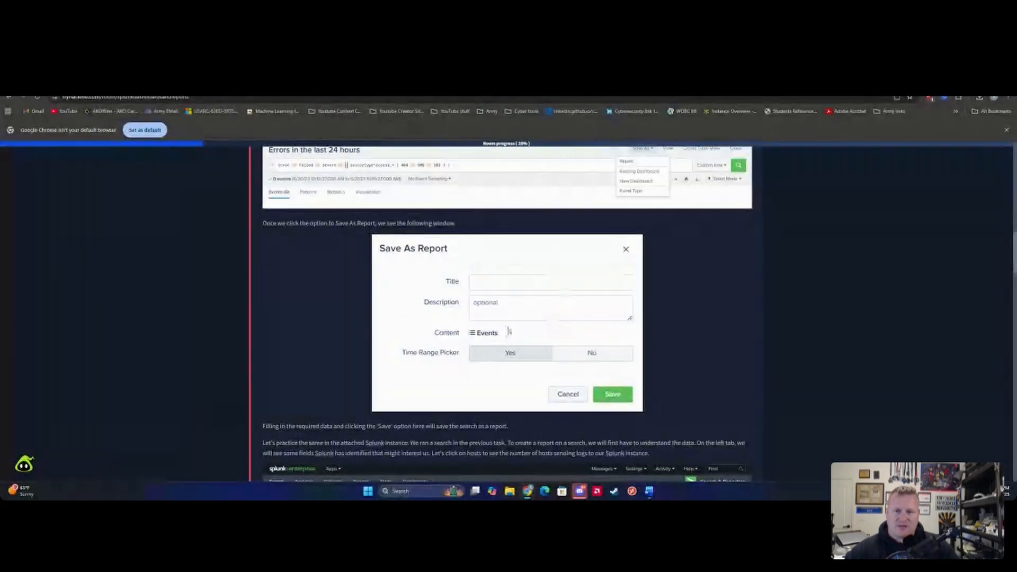
{"action": "scroll", "coordinate": [469, 255], "scroll_direction": "down", "scroll_amount": 1}
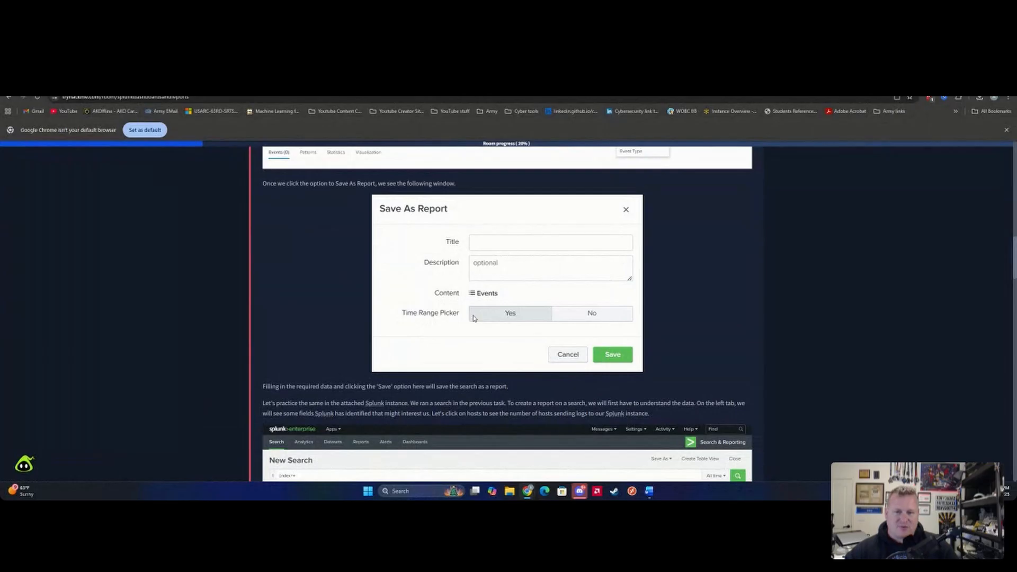
{"action": "scroll", "coordinate": [540, 320], "scroll_direction": "down", "scroll_amount": 5}
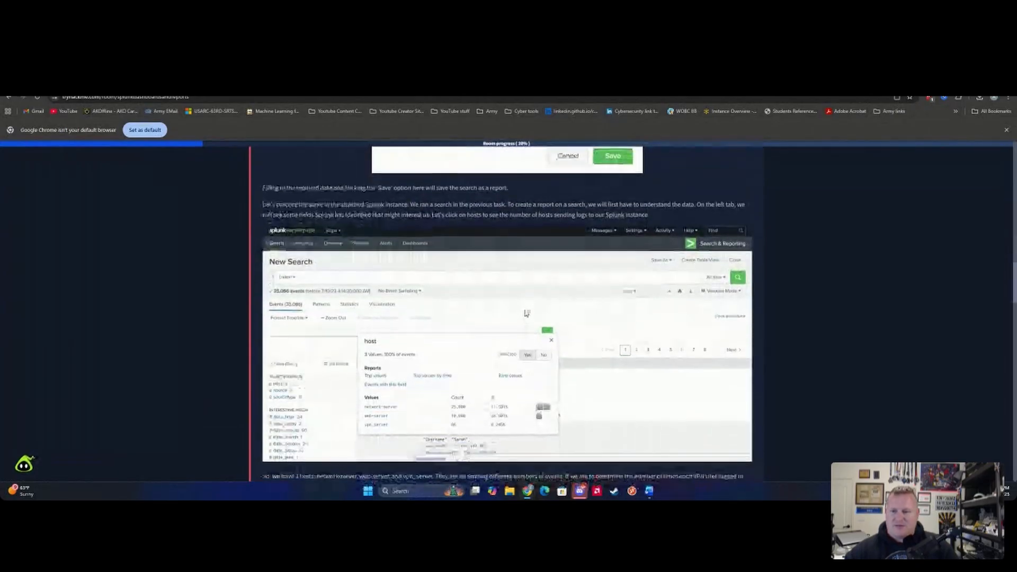
{"action": "scroll", "coordinate": [526, 313], "scroll_direction": "down", "scroll_amount": 4}
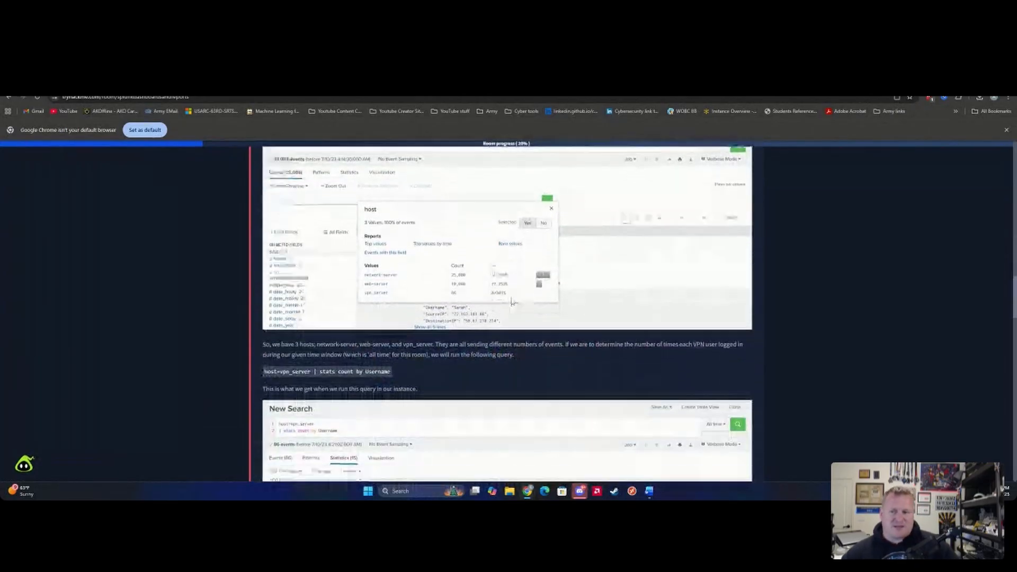
- Copy the room's query host=vpn_server | stats count by Username and run it in Splunk in place of the current search
{"action": "left_click_drag", "start_coordinate": [265, 305], "coordinate": [390, 305]}
{"action": "key", "text": "ctrl+c"}
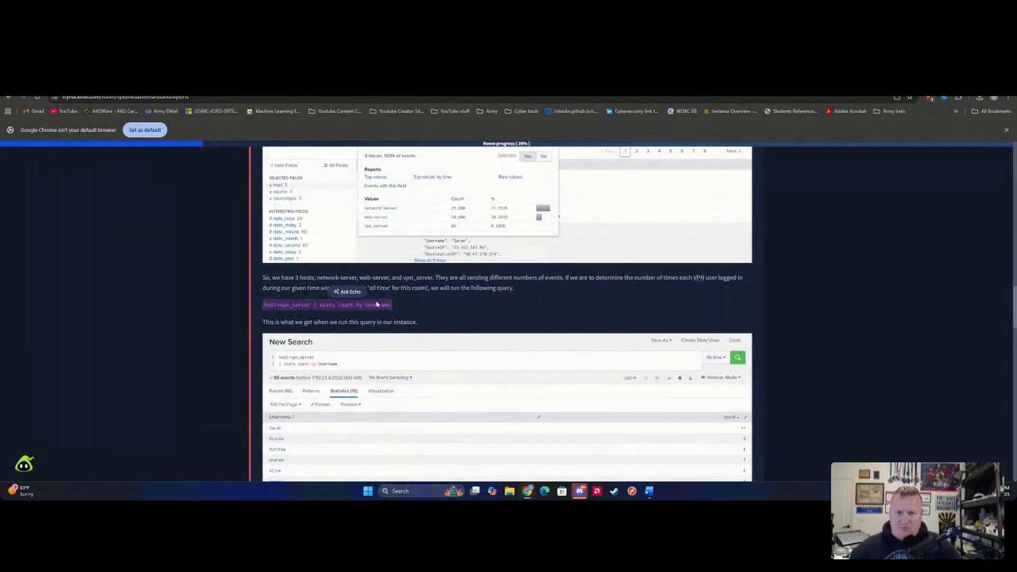
{"action": "left_click", "coordinate": [488, 298]}
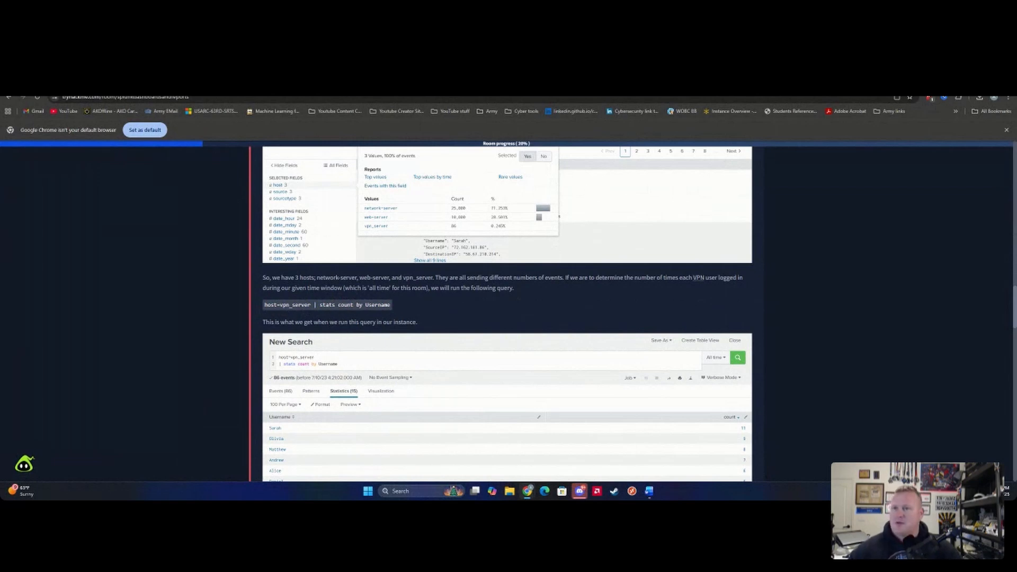
{"action": "left_click", "coordinate": [175, 87]}
{"action": "left_click", "coordinate": [74, 202]}
{"action": "key", "text": "ctrl+a"}
{"action": "key", "text": "ctrl+v"}
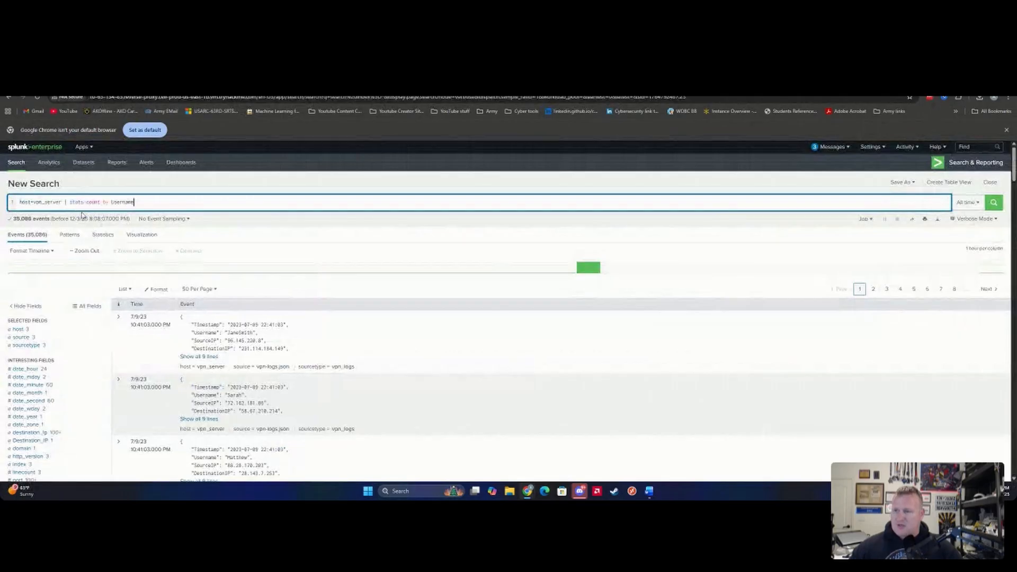
{"action": "key", "text": "Return"}
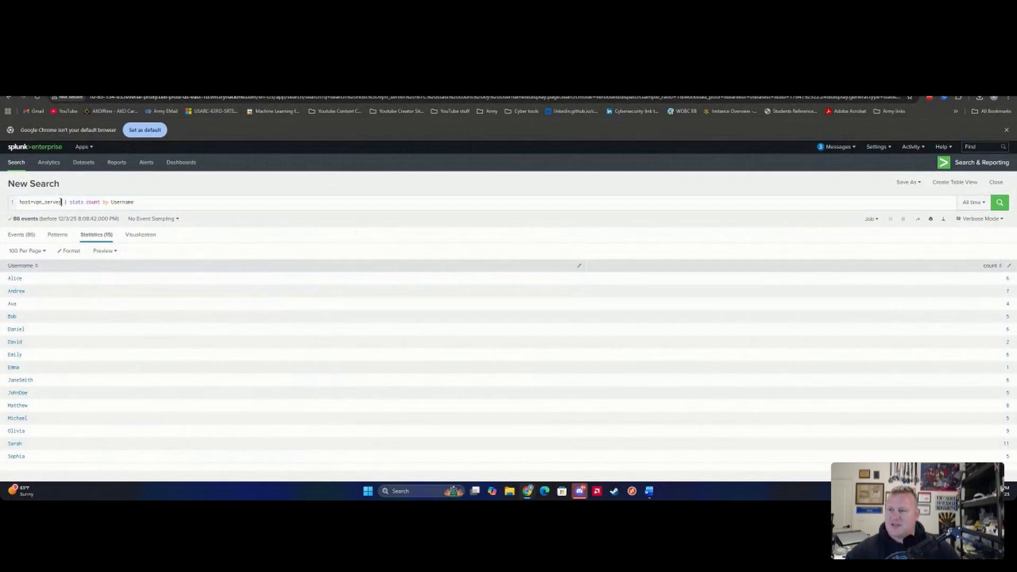
- Copy the host value vpn_server from the query, and read the room's instructions for saving this search as a report
{"action": "left_click_drag", "start_coordinate": [61, 203], "coordinate": [33, 203]}
{"action": "key", "text": "ctrl+c"}
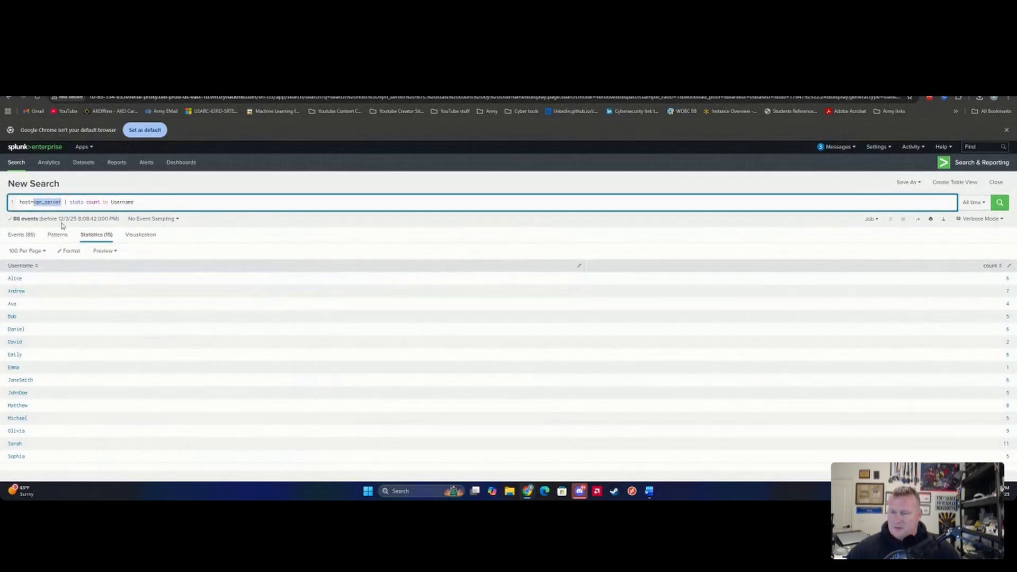
{"action": "left_click", "coordinate": [135, 89]}
{"action": "scroll", "coordinate": [392, 312], "scroll_direction": "down", "scroll_amount": 3}
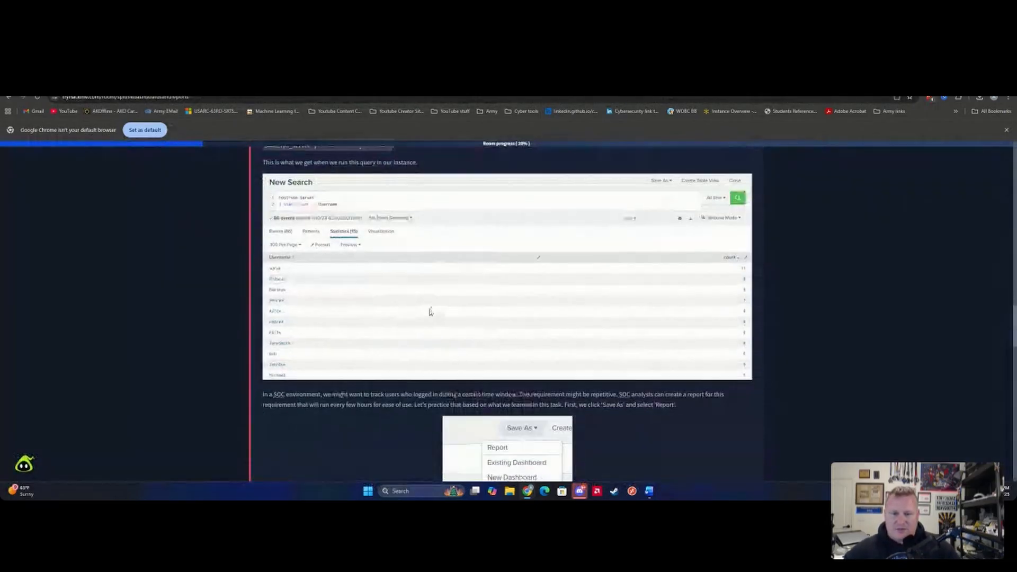
{"action": "scroll", "coordinate": [460, 304], "scroll_direction": "down", "scroll_amount": 2}
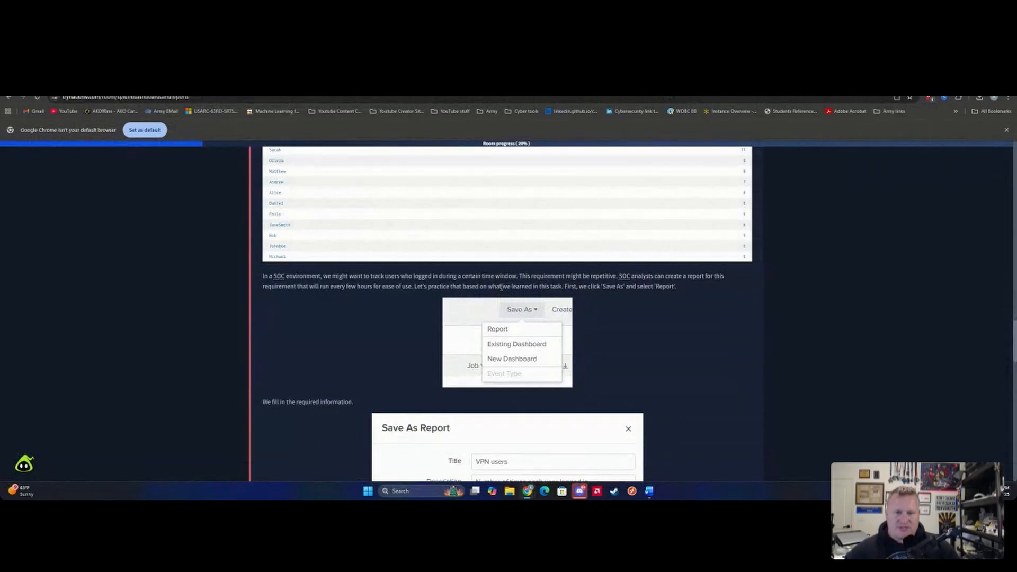
{"action": "scroll", "coordinate": [482, 177], "scroll_direction": "down", "scroll_amount": 1}
- In Splunk, begin saving the VPN login count search as a report titled vpn_server
{"action": "left_click", "coordinate": [238, 89]}
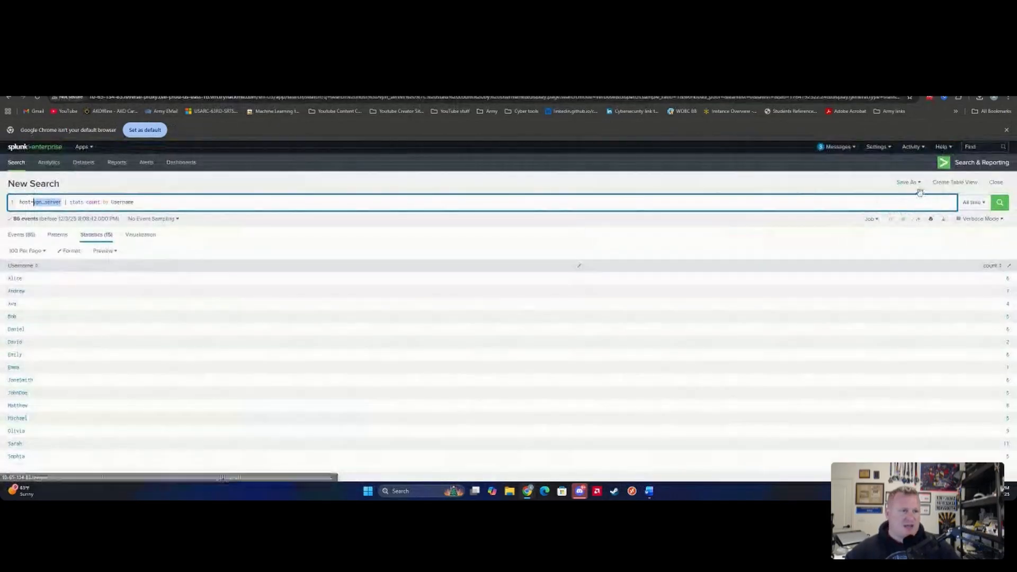
{"action": "left_click", "coordinate": [919, 184]}
{"action": "left_click", "coordinate": [893, 203]}
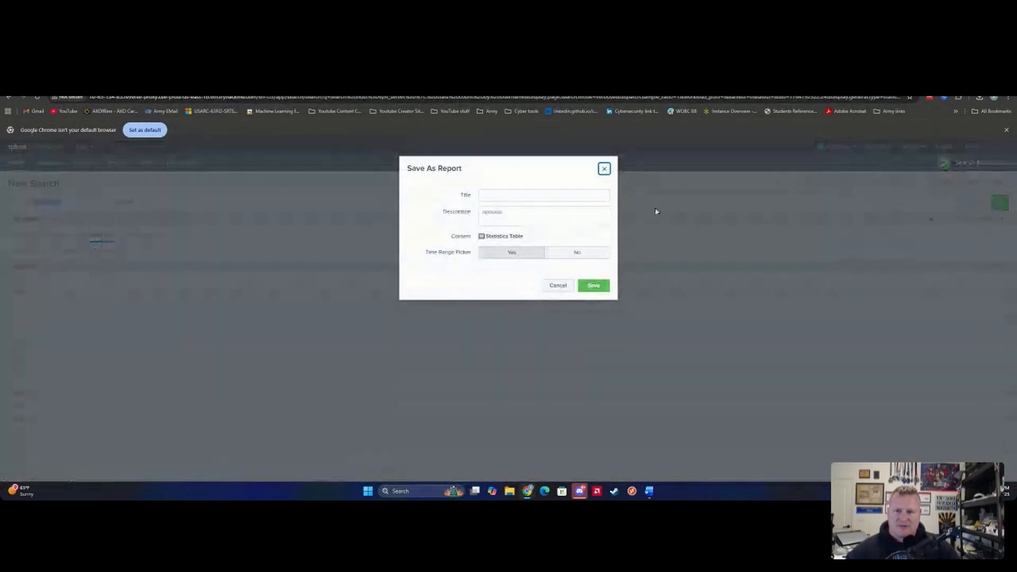
{"action": "left_click", "coordinate": [512, 193]}
{"action": "key", "text": "ctrl+v"}
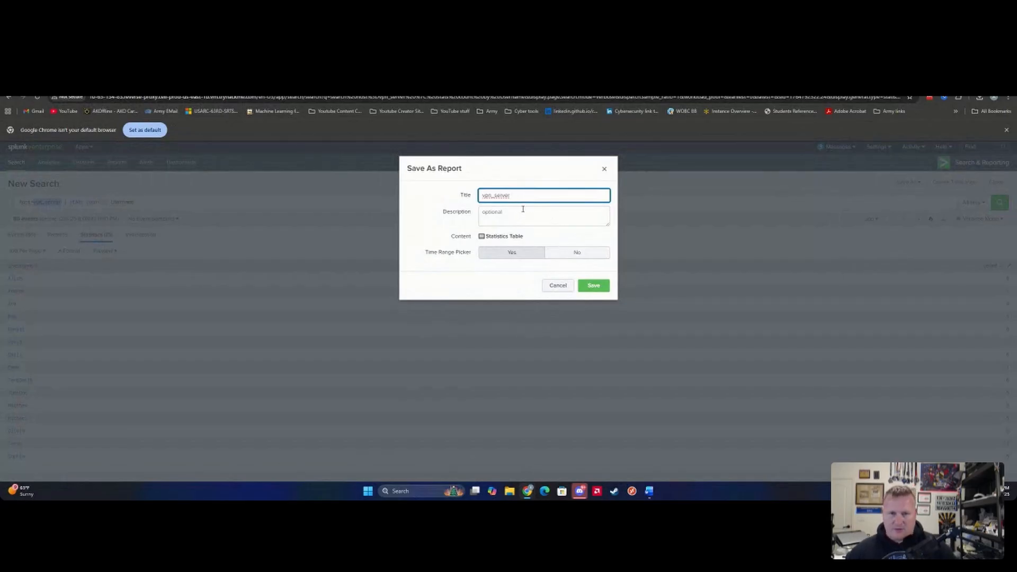
{"action": "left_click", "coordinate": [500, 255]}
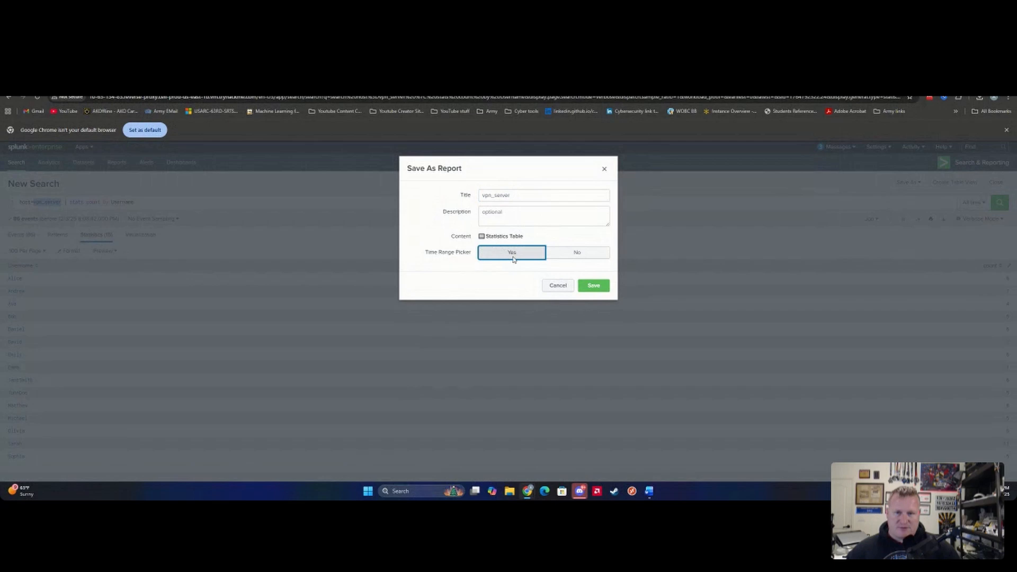
{"action": "left_click", "coordinate": [577, 253]}
- Check the room's example report settings, then save the vpn_server report in Splunk with Time Range Picker set to Yes
{"action": "left_click", "coordinate": [263, 89]}
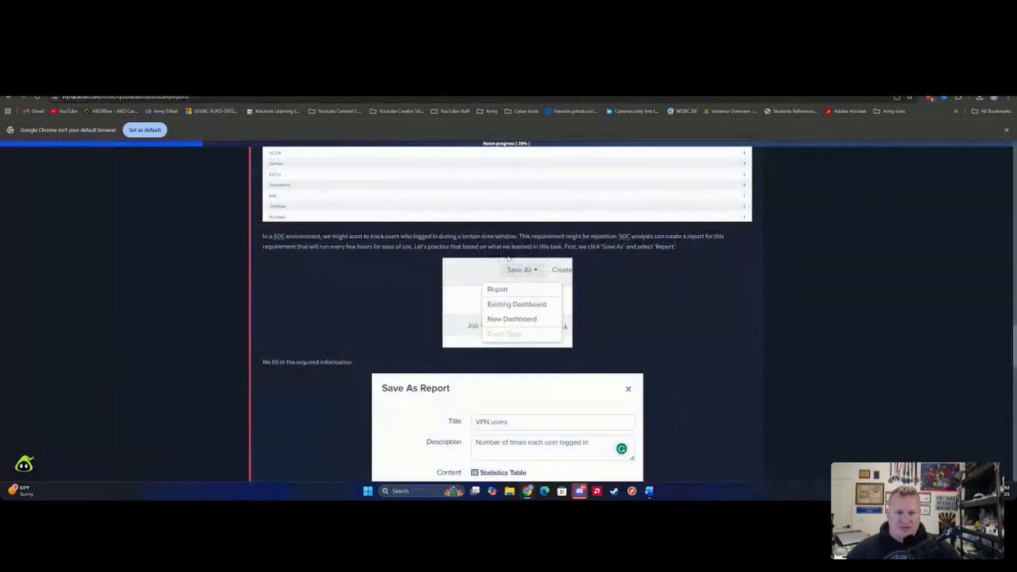
{"action": "scroll", "coordinate": [584, 286], "scroll_direction": "down", "scroll_amount": 3}
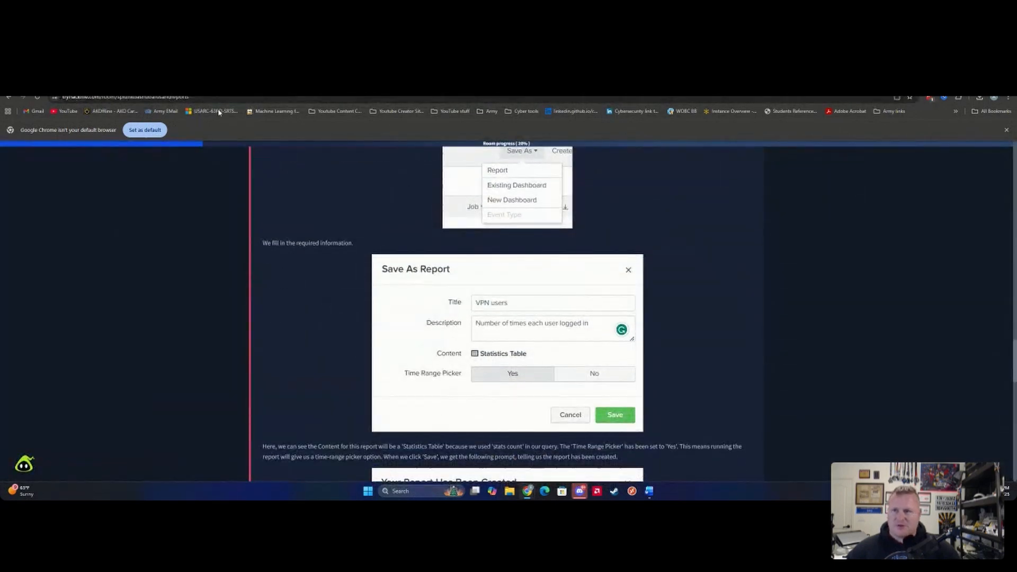
{"action": "left_click", "coordinate": [219, 89]}
{"action": "left_click", "coordinate": [502, 255]}
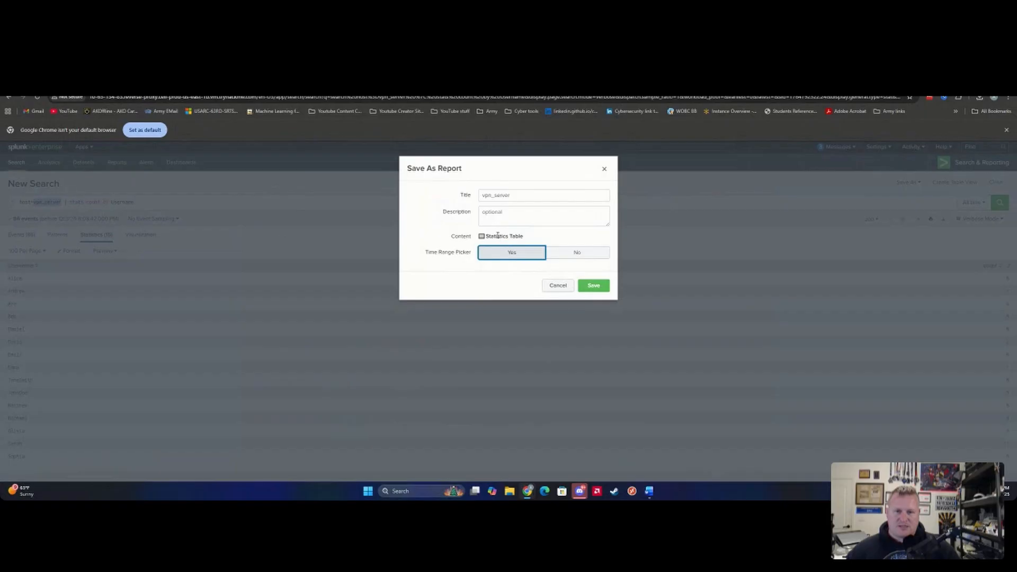
{"action": "left_click", "coordinate": [592, 286]}
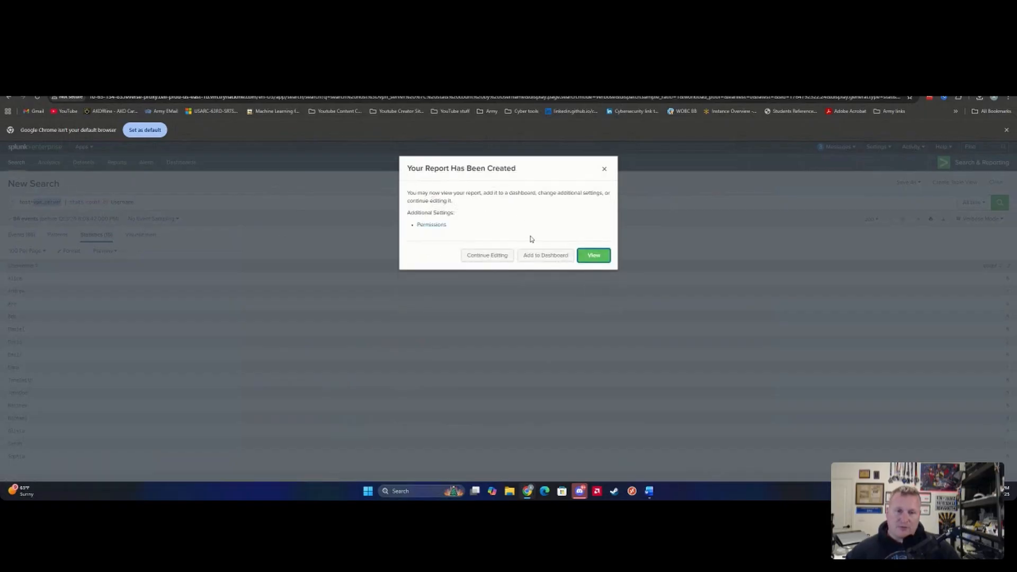
{"action": "left_click", "coordinate": [133, 89]}
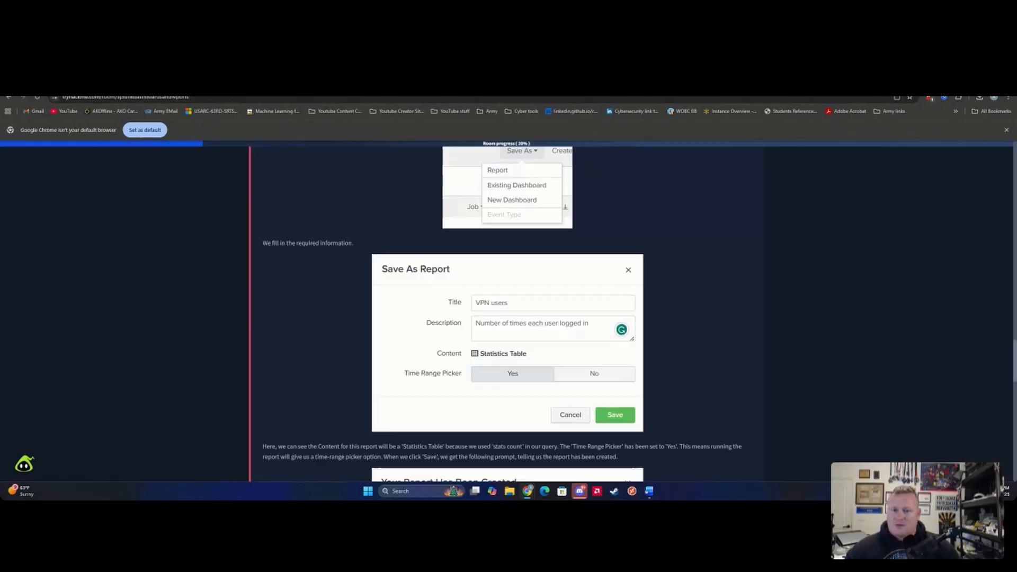
- Read the room's explanation of the report creation prompt and finished report, and view the newly saved vpn_server report in Splunk
{"action": "scroll", "coordinate": [486, 296], "scroll_direction": "down", "scroll_amount": 3}
{"action": "scroll", "coordinate": [484, 294], "scroll_direction": "down", "scroll_amount": 2}
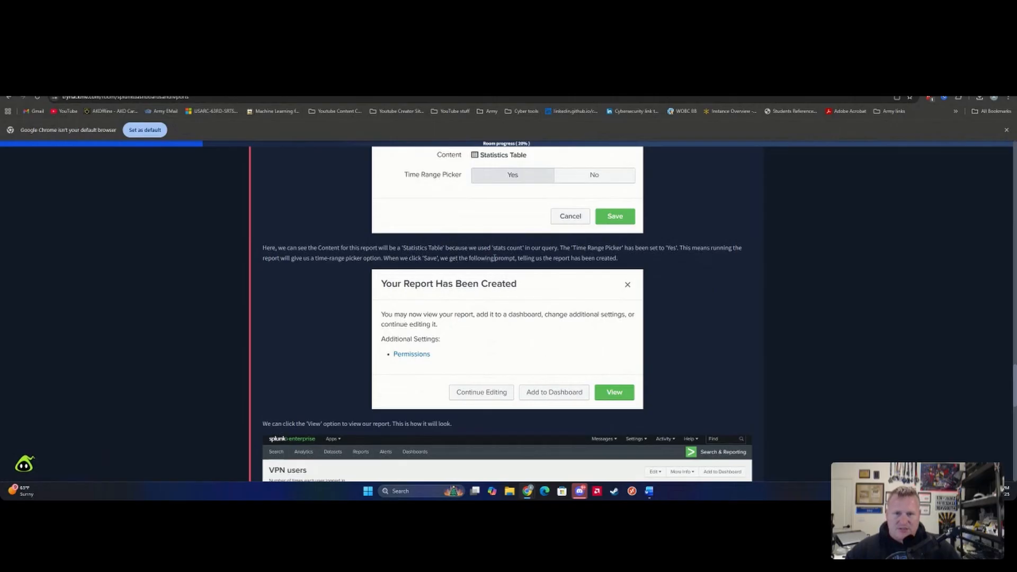
{"action": "scroll", "coordinate": [552, 258], "scroll_direction": "down", "scroll_amount": 5}
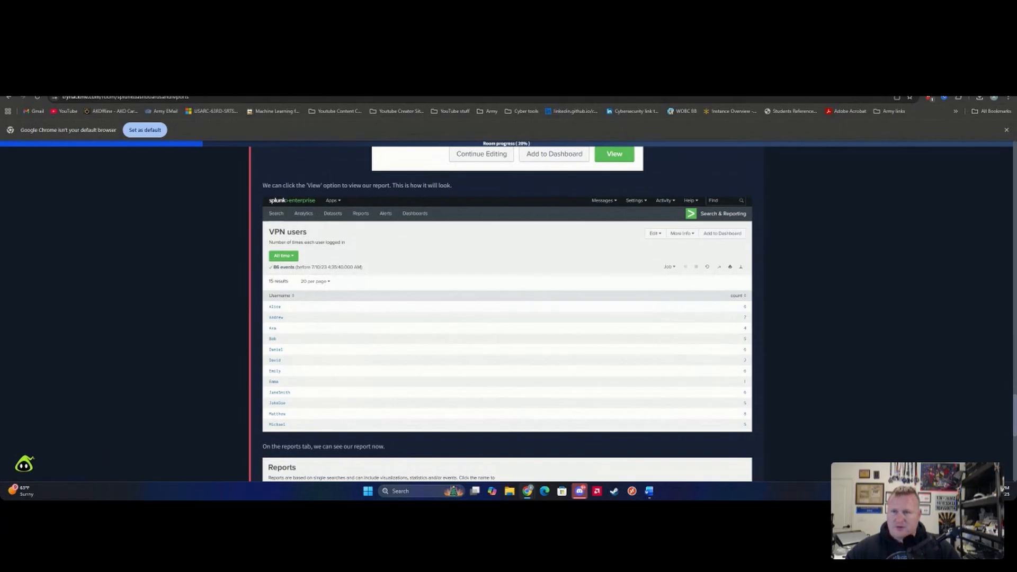
{"action": "left_click", "coordinate": [296, 83]}
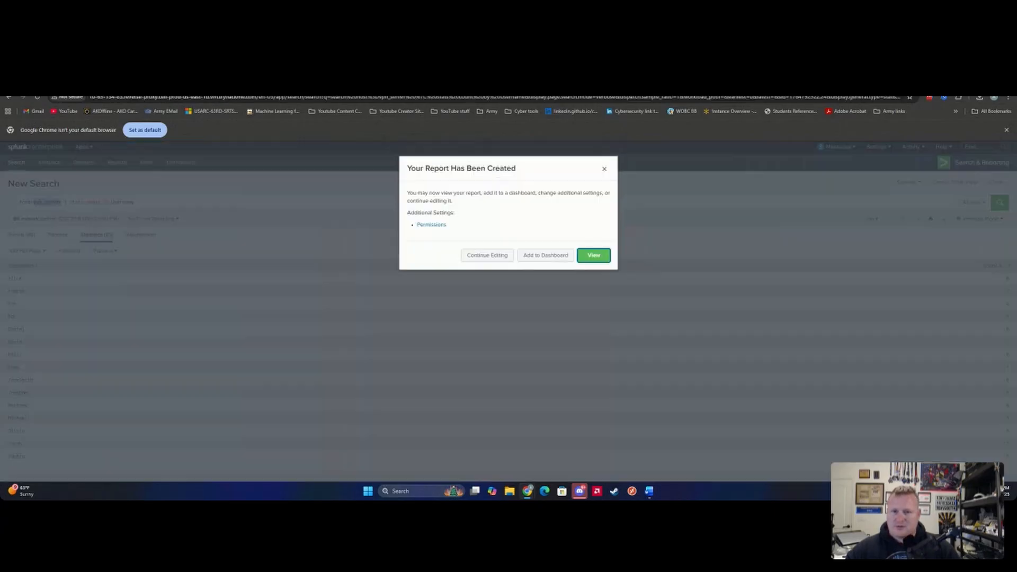
{"action": "left_click", "coordinate": [600, 258]}
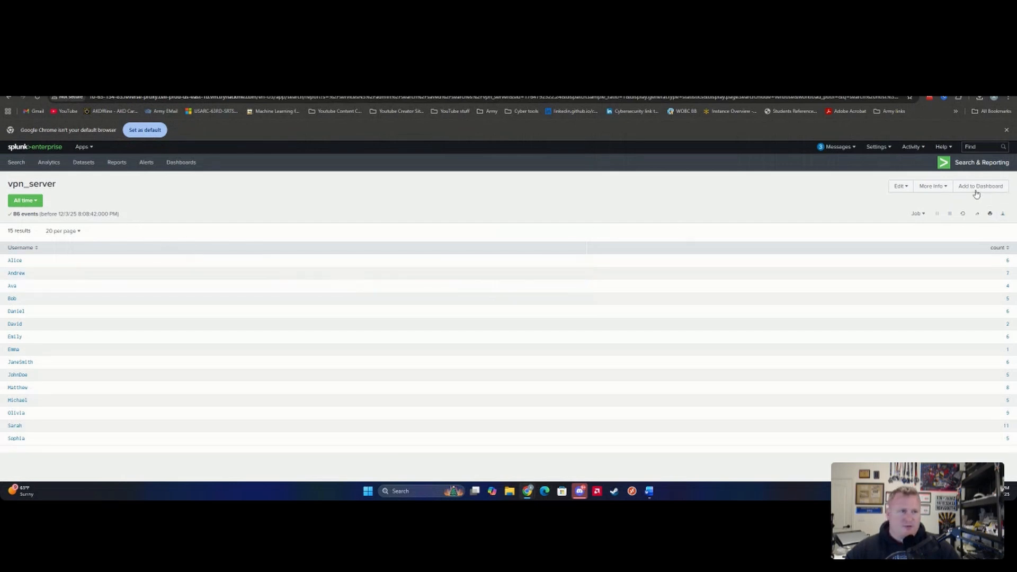
- Check the room's section on the reports list, and open the vpn_server report from Splunk's list of saved reports
{"action": "left_click", "coordinate": [243, 83]}
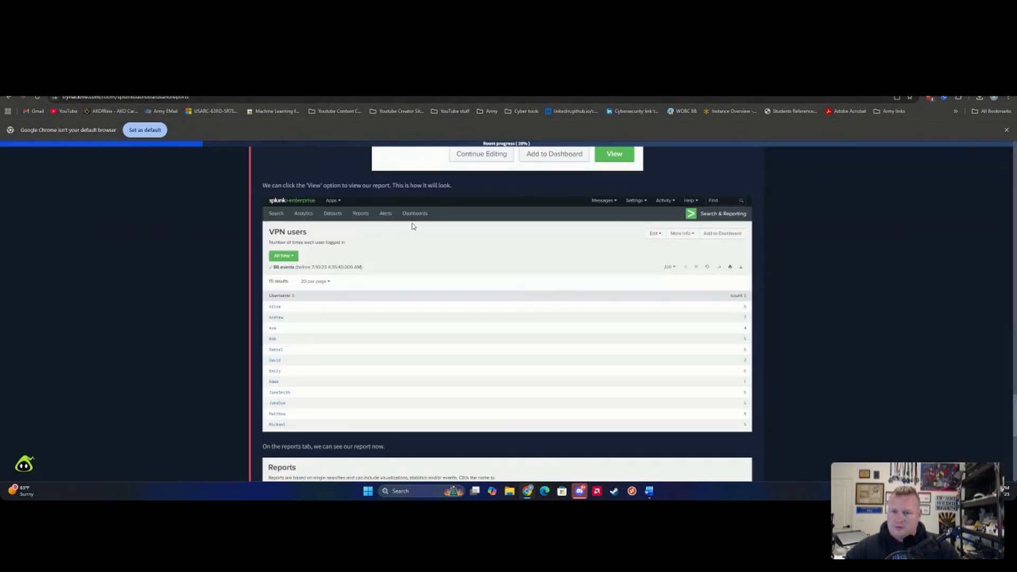
{"action": "scroll", "coordinate": [412, 227], "scroll_direction": "down", "scroll_amount": 5}
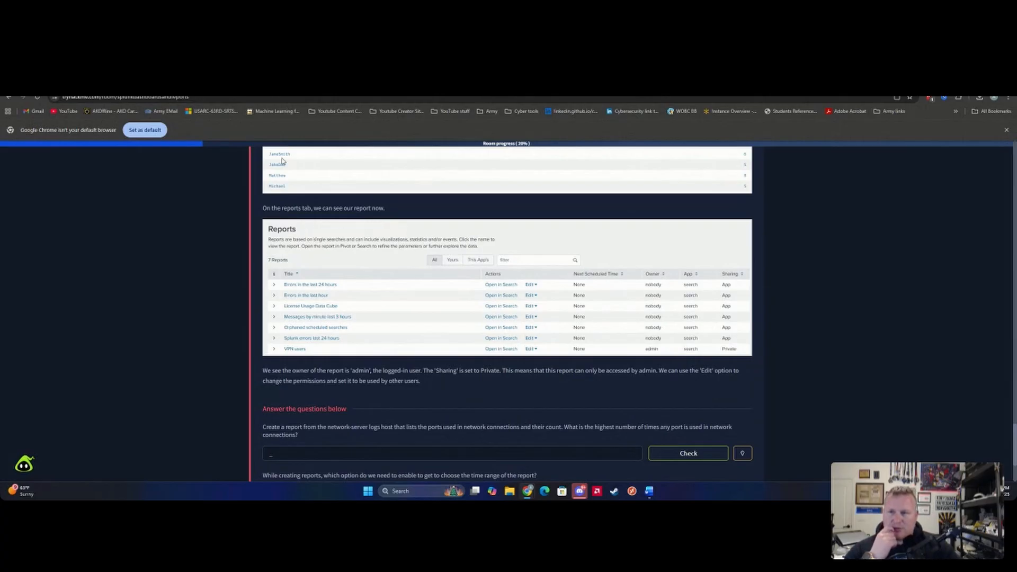
{"action": "left_click", "coordinate": [289, 85]}
{"action": "left_click", "coordinate": [115, 166]}
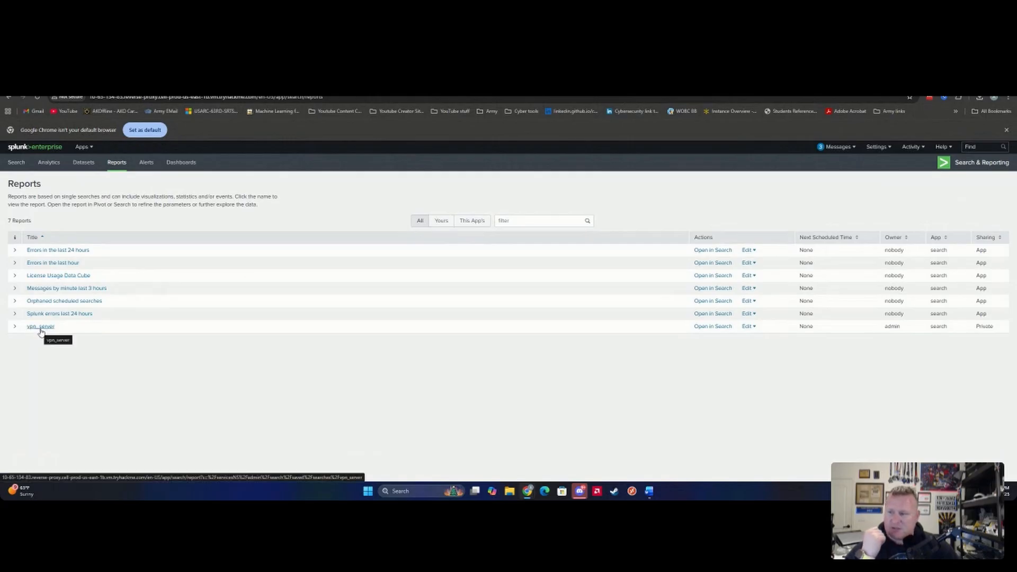
{"action": "left_click", "coordinate": [41, 328]}
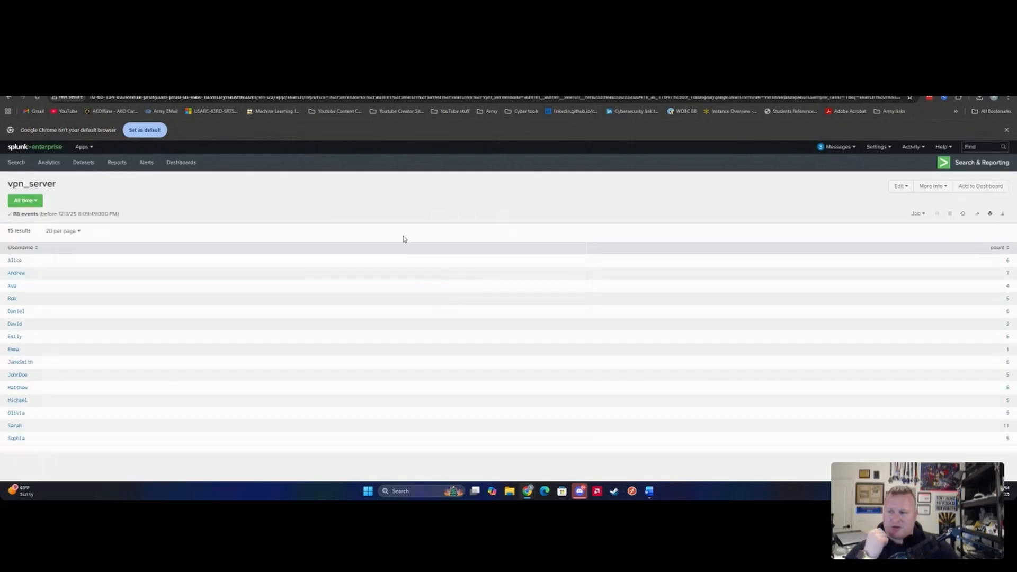
- Review the Task 3 questions in the room, and return to Splunk to open a blank search
{"action": "left_click", "coordinate": [211, 86]}
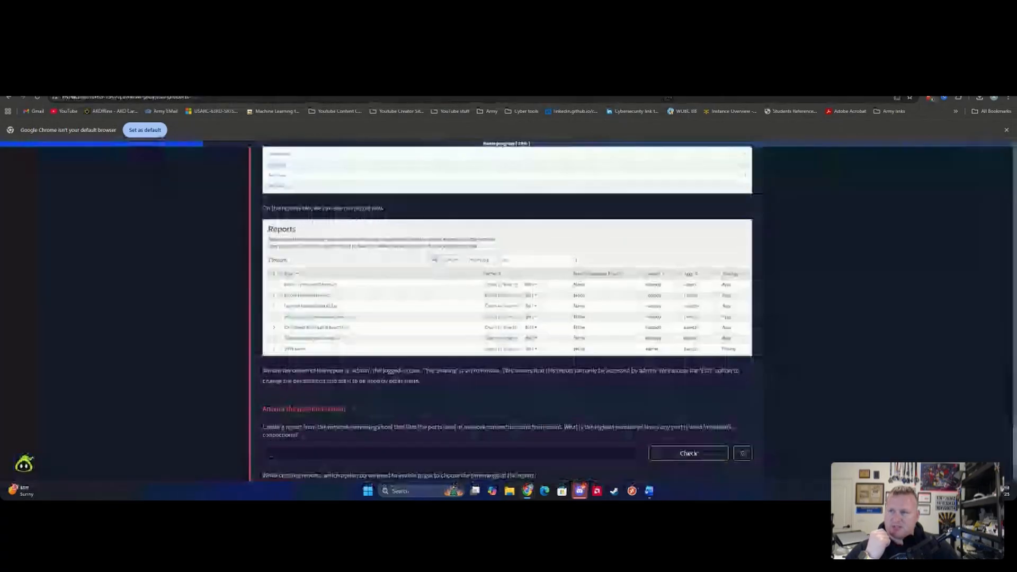
{"action": "scroll", "coordinate": [347, 251], "scroll_direction": "down", "scroll_amount": 4}
{"action": "scroll", "coordinate": [509, 309], "scroll_direction": "up", "scroll_amount": 1}
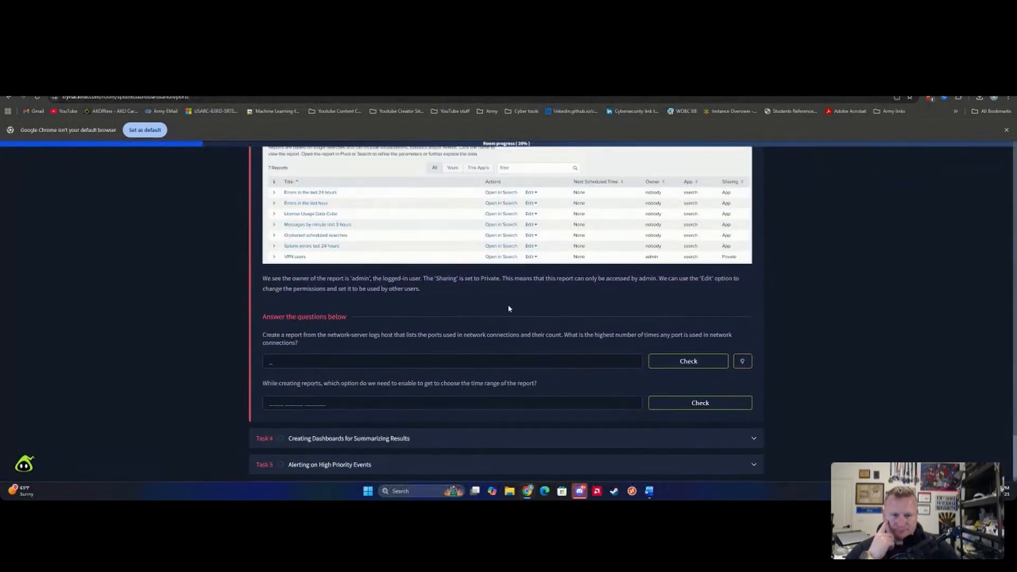
{"action": "scroll", "coordinate": [509, 308], "scroll_direction": "up", "scroll_amount": 1}
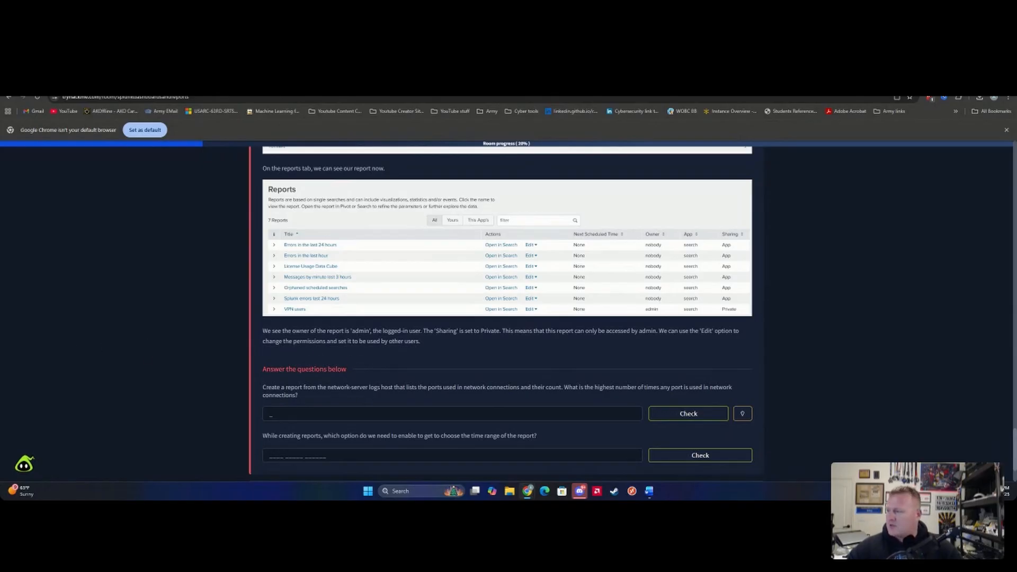
{"action": "left_click", "coordinate": [239, 85]}
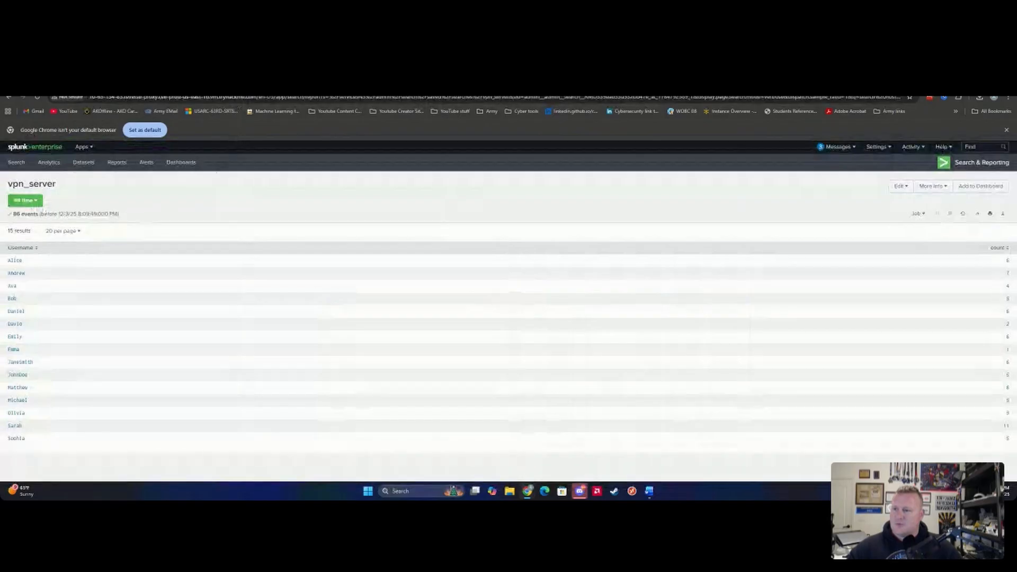
{"action": "left_click", "coordinate": [15, 163]}
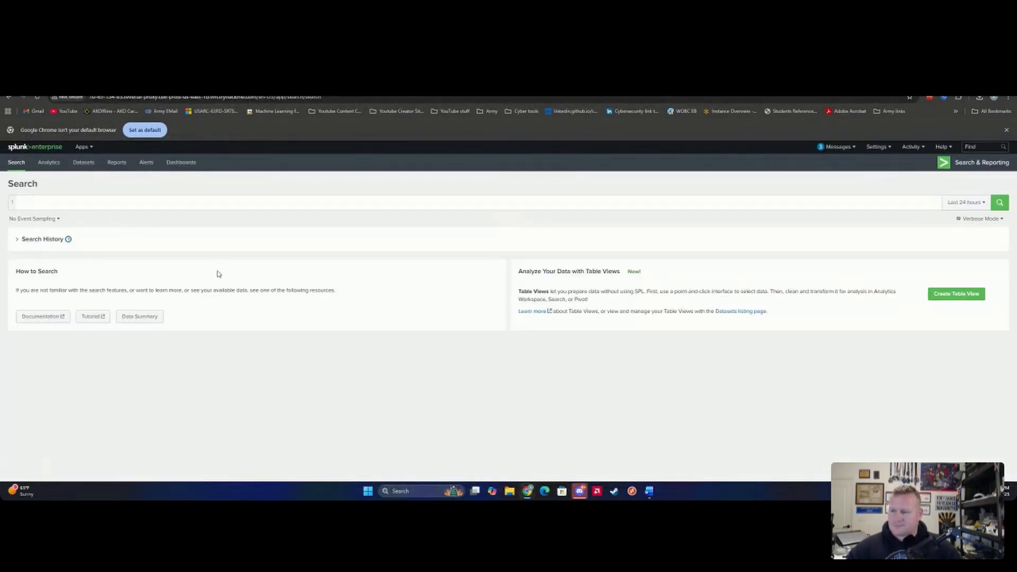
- Run the search index=* host="network-server" with the time range set to All time
{"action": "left_click", "coordinate": [70, 202]}
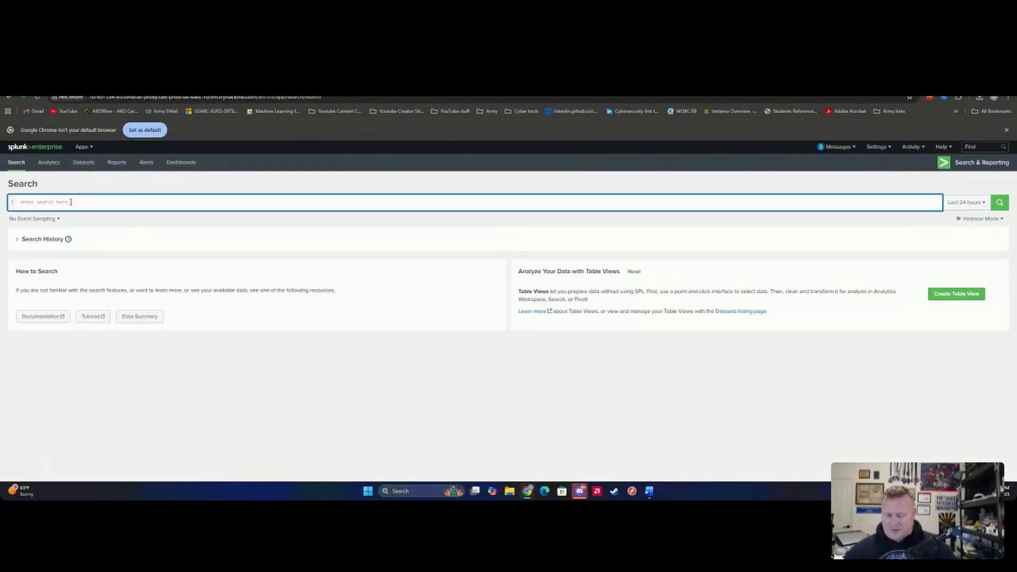
{"action": "type", "text": "index="}
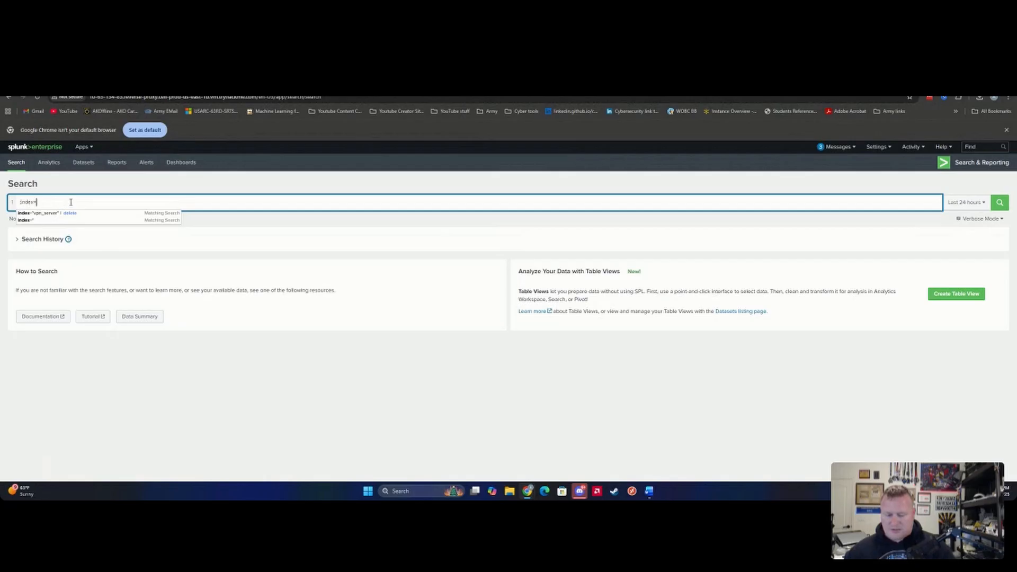
{"action": "type", "text": "* "}
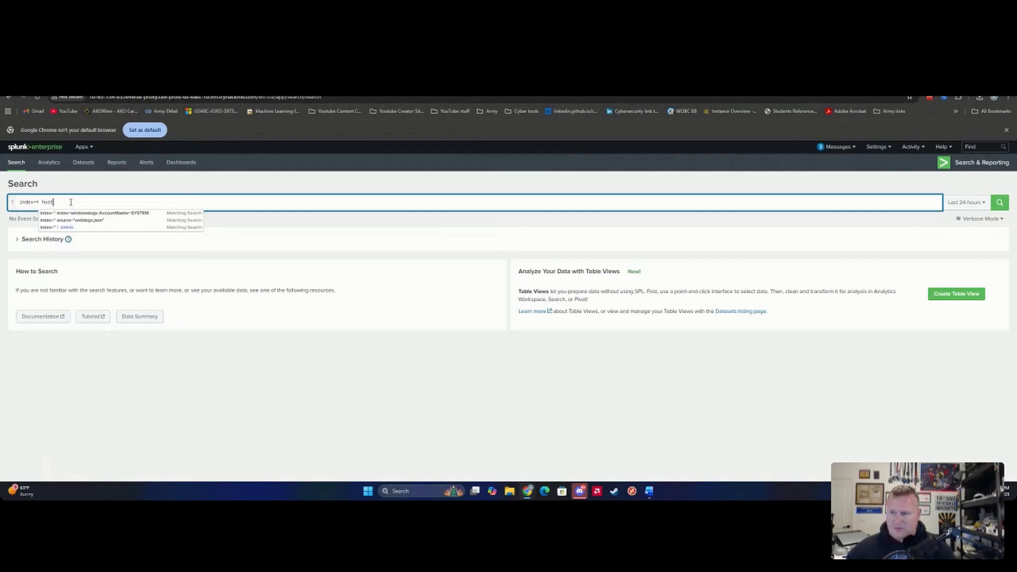
{"action": "type", "text": "host=\""}
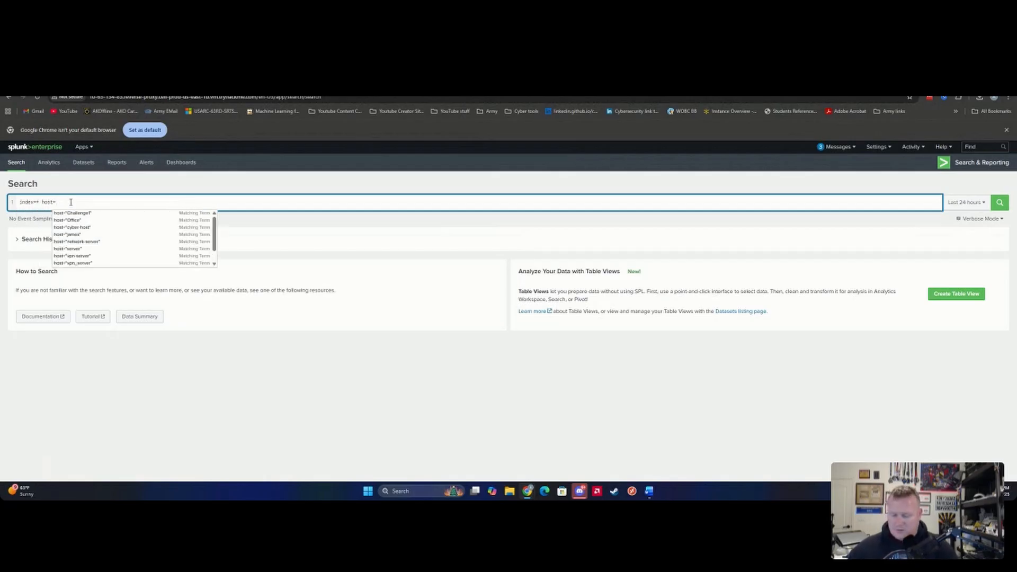
{"action": "type", "text": "net"}
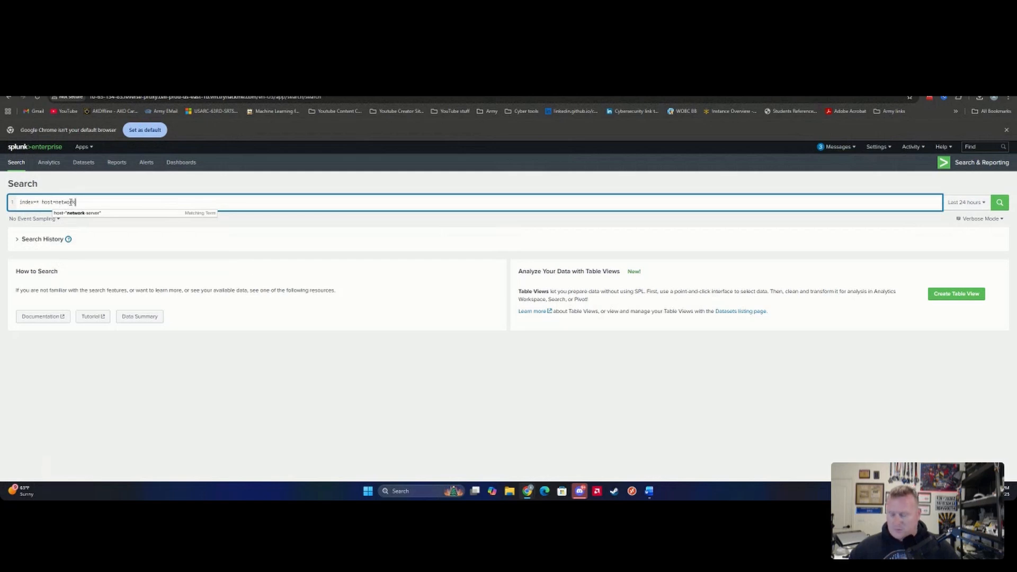
{"action": "type", "text": "work"}
{"action": "key", "text": "Tab"}
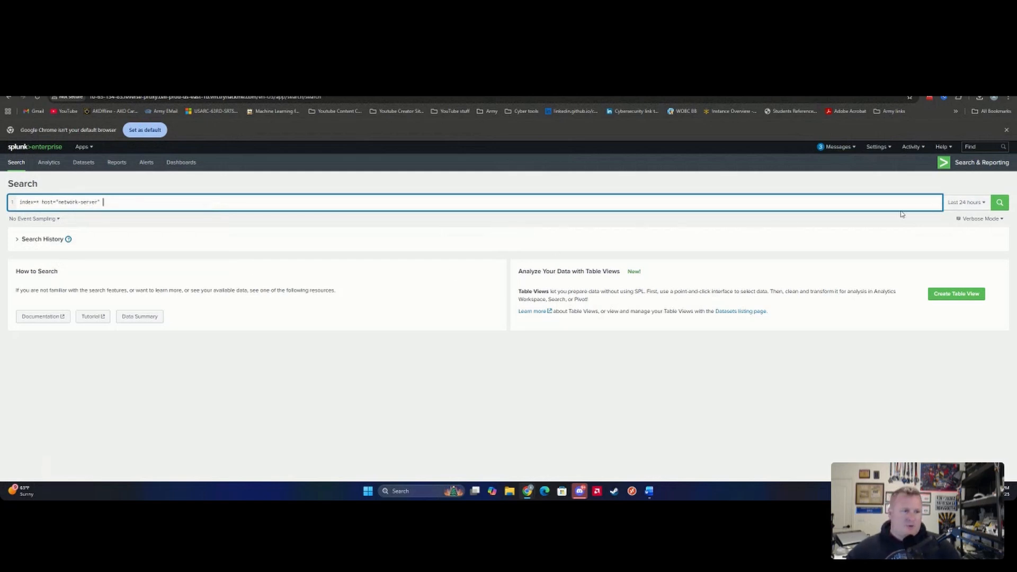
{"action": "left_click", "coordinate": [972, 205]}
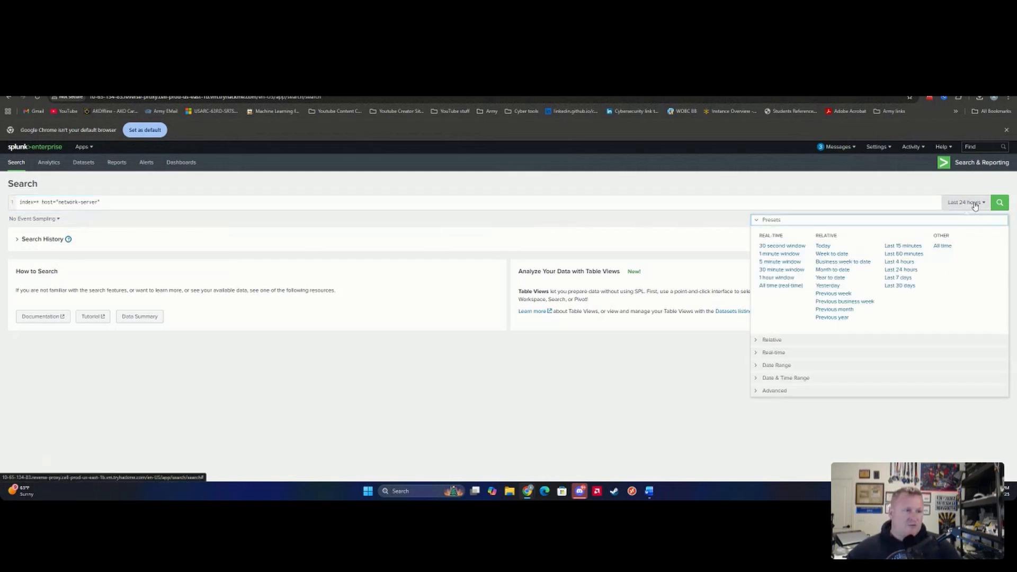
{"action": "left_click", "coordinate": [944, 246]}
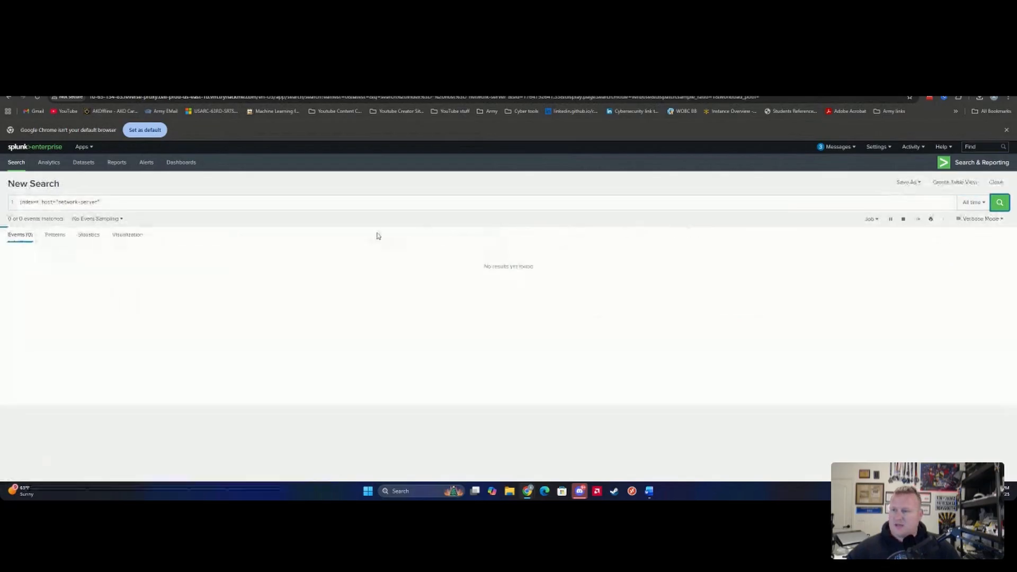
- Inspect the index field and the port field's top values to find how often each port is used
{"action": "left_click_drag", "start_coordinate": [322, 261], "coordinate": [150, 256]}
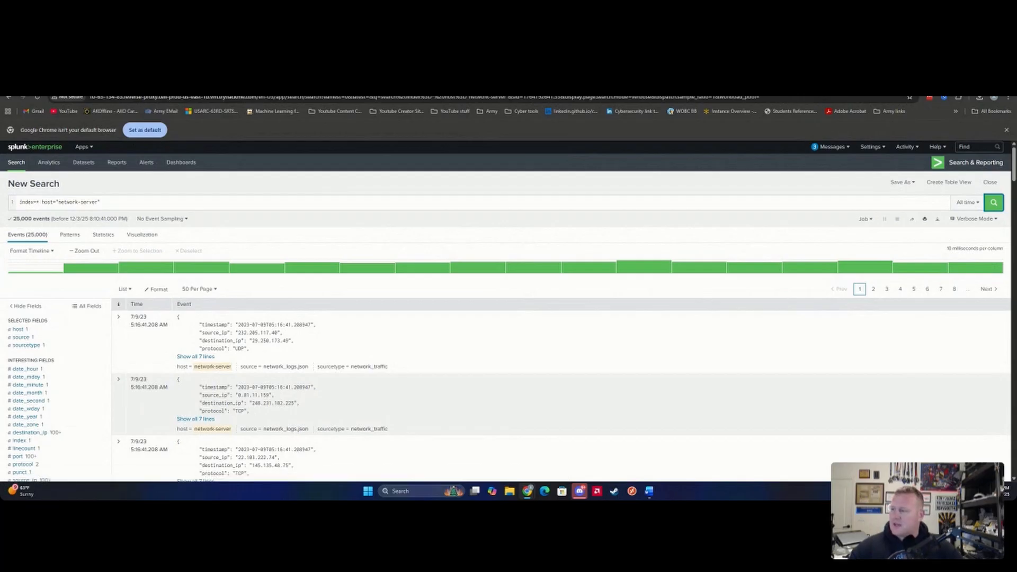
{"action": "left_click", "coordinate": [22, 441]}
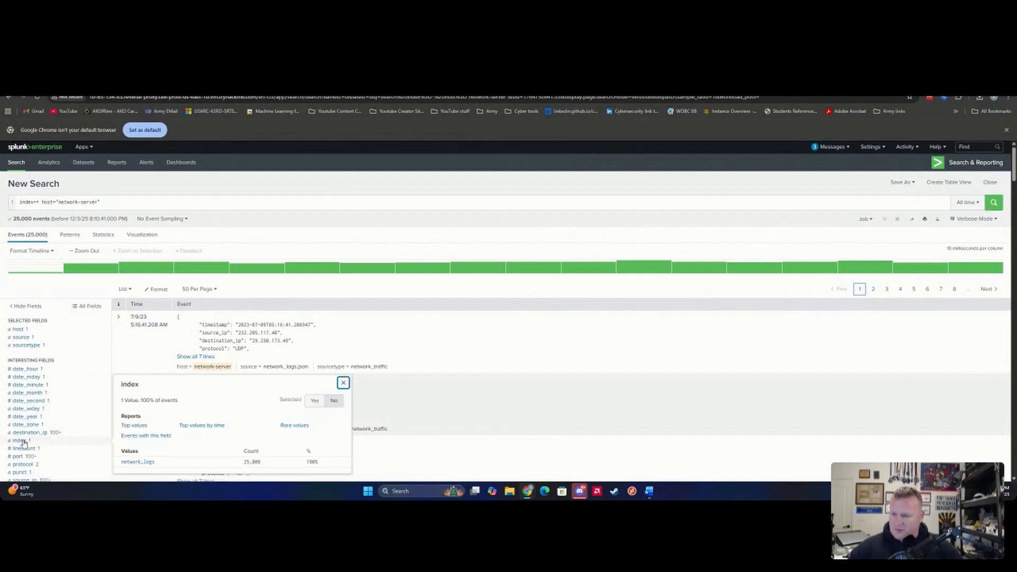
{"action": "scroll", "coordinate": [62, 405], "scroll_direction": "down", "scroll_amount": 2}
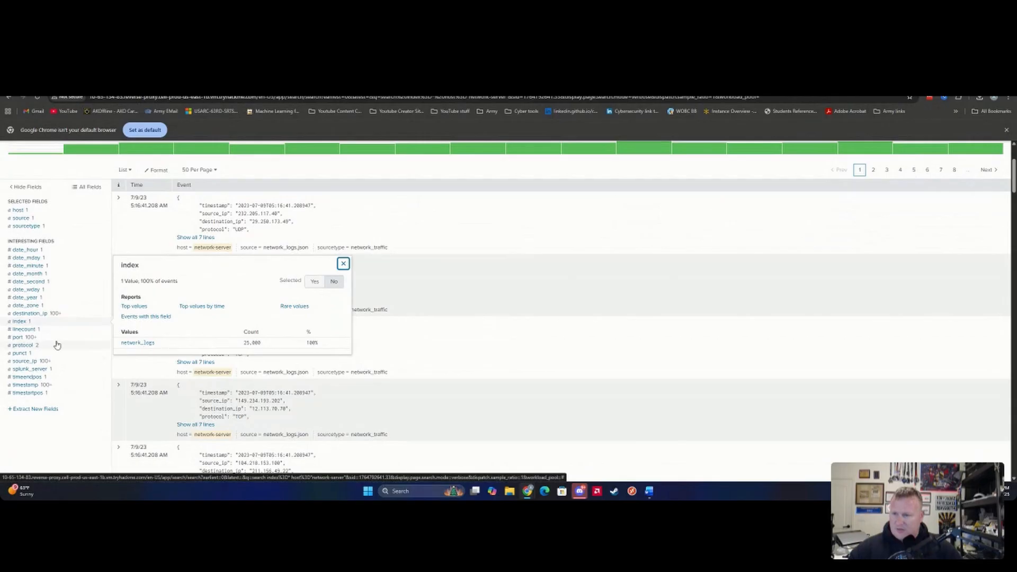
{"action": "left_click", "coordinate": [31, 339]}
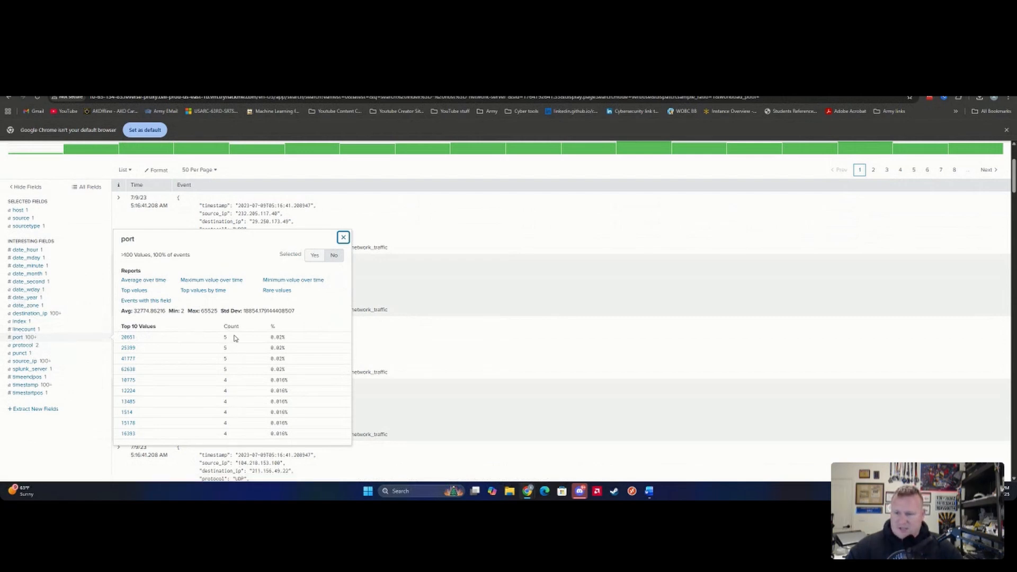
- In the TryHackMe room, submit 5 as the answer to the question about the highest port usage count
{"action": "left_click", "coordinate": [142, 83]}
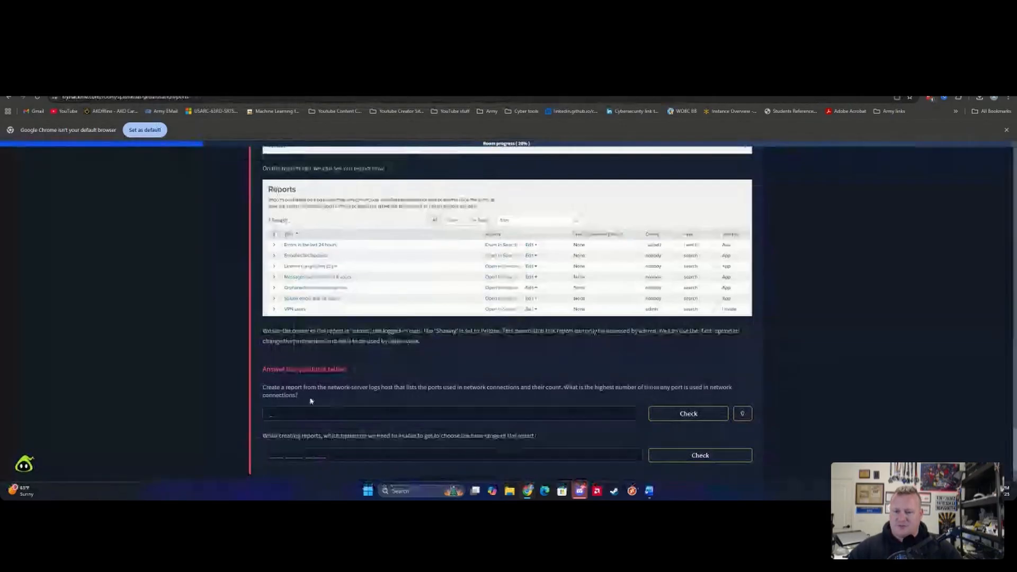
{"action": "left_click", "coordinate": [300, 416]}
{"action": "type", "text": "5"}
{"action": "left_click", "coordinate": [670, 415]}
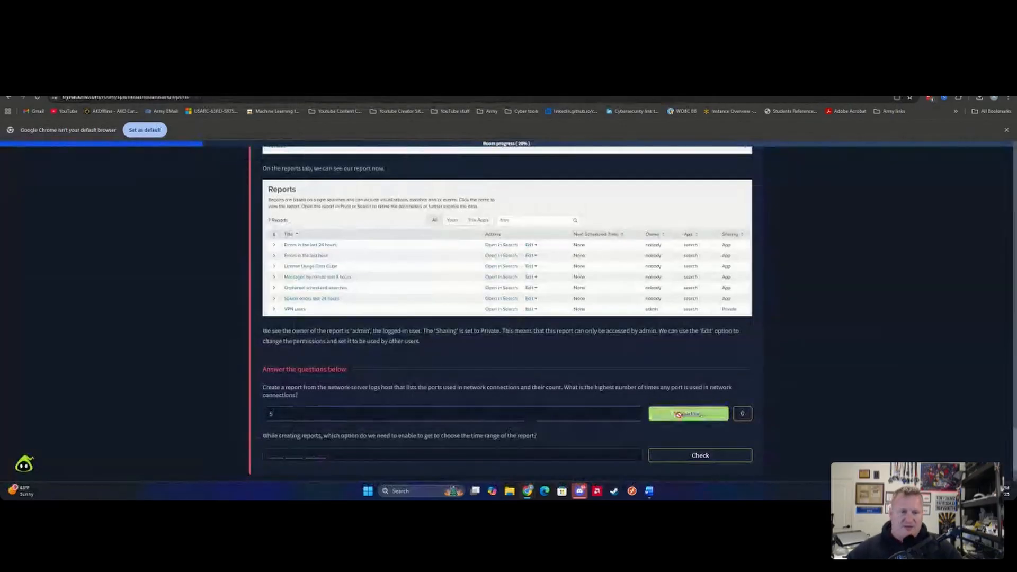
- In Splunk, start saving the network-server search as a report and copy the option name Time Range Picker from its settings
{"action": "scroll", "coordinate": [433, 337], "scroll_direction": "down", "scroll_amount": 2}
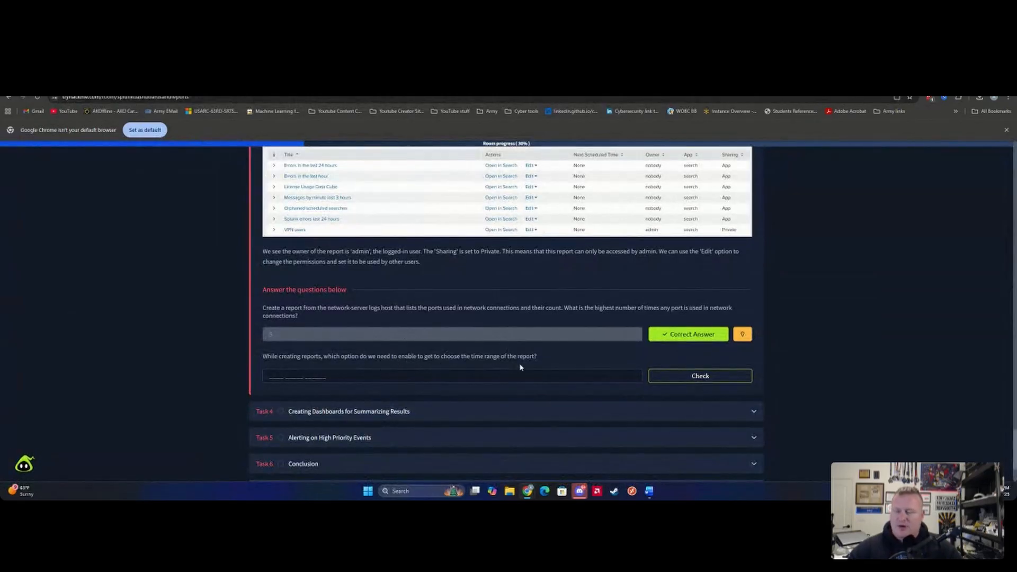
{"action": "key", "text": "ctrl+Tab"}
{"action": "scroll", "coordinate": [663, 284], "scroll_direction": "up", "scroll_amount": 3}
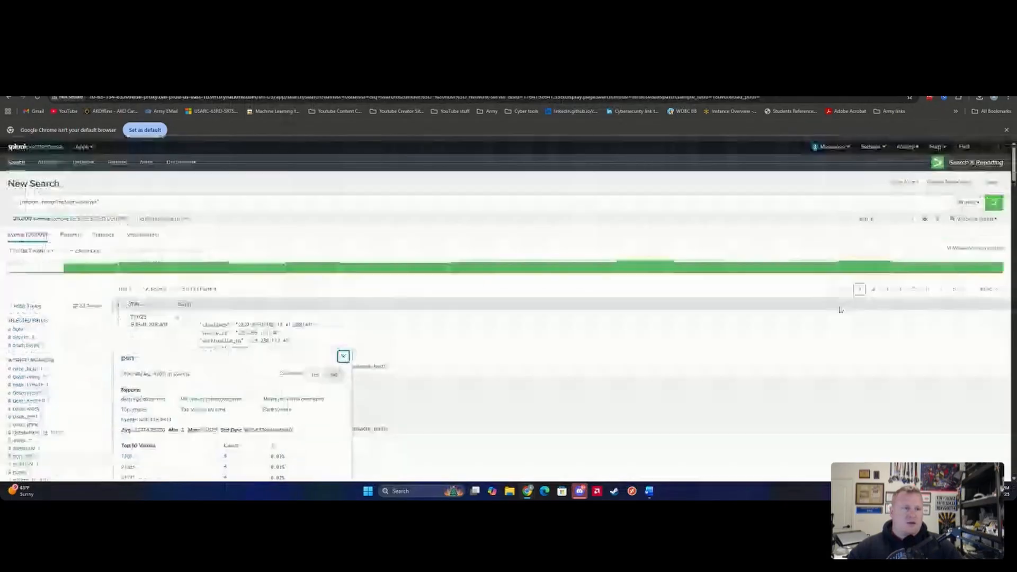
{"action": "left_click", "coordinate": [912, 183]}
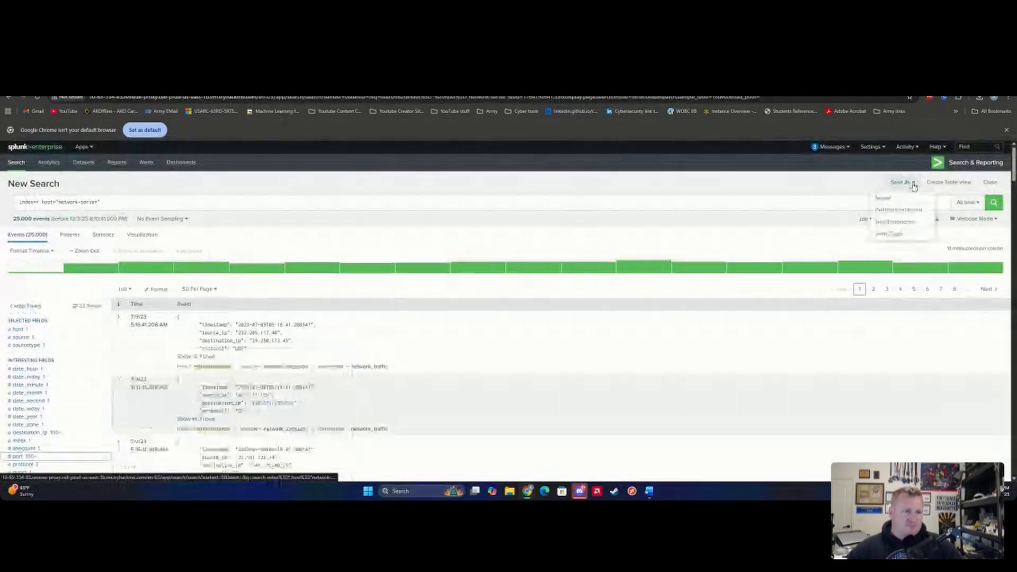
{"action": "left_click", "coordinate": [892, 199]}
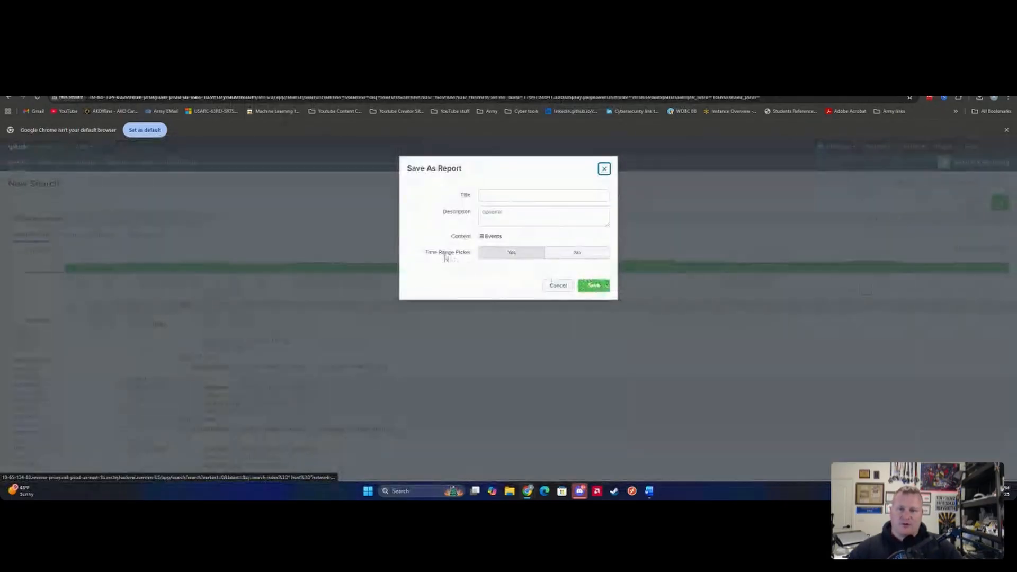
{"action": "left_click_drag", "start_coordinate": [427, 253], "coordinate": [470, 257]}
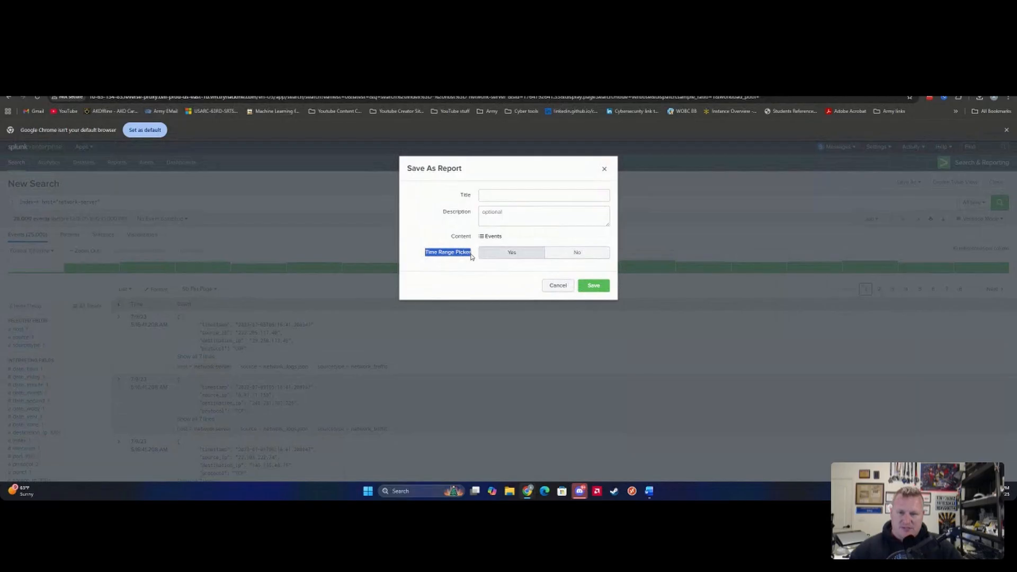
{"action": "key", "text": "ctrl+c"}
- Submit Time Range Picker as the answer to the room's report time range question, and expand Task 4, Creating Dashboards for Summarizing Results
{"action": "key", "text": "ctrl+Tab"}
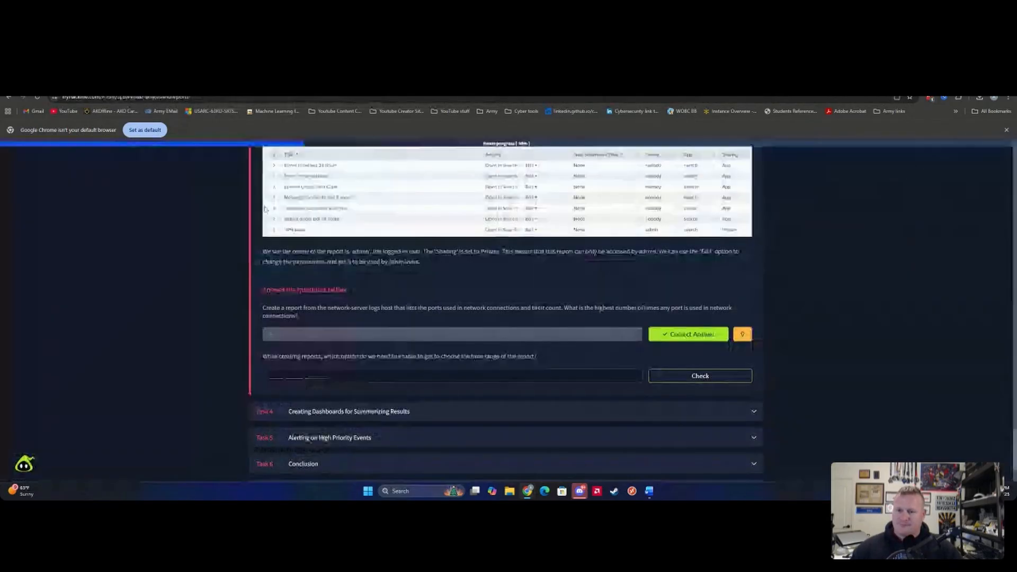
{"action": "left_click", "coordinate": [298, 376]}
{"action": "key", "text": "ctrl+v"}
{"action": "left_click", "coordinate": [681, 375]}
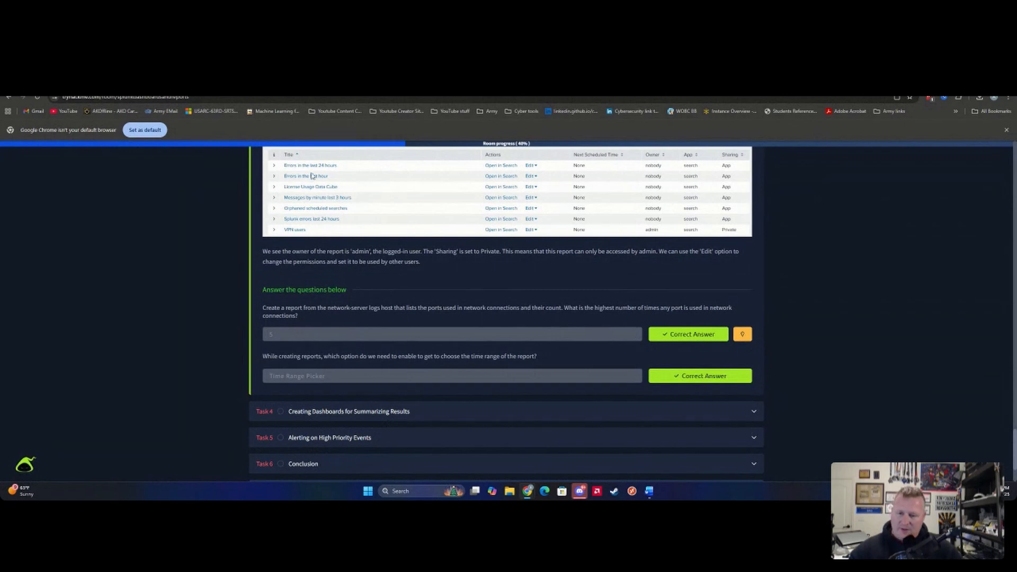
{"action": "left_click", "coordinate": [518, 411]}
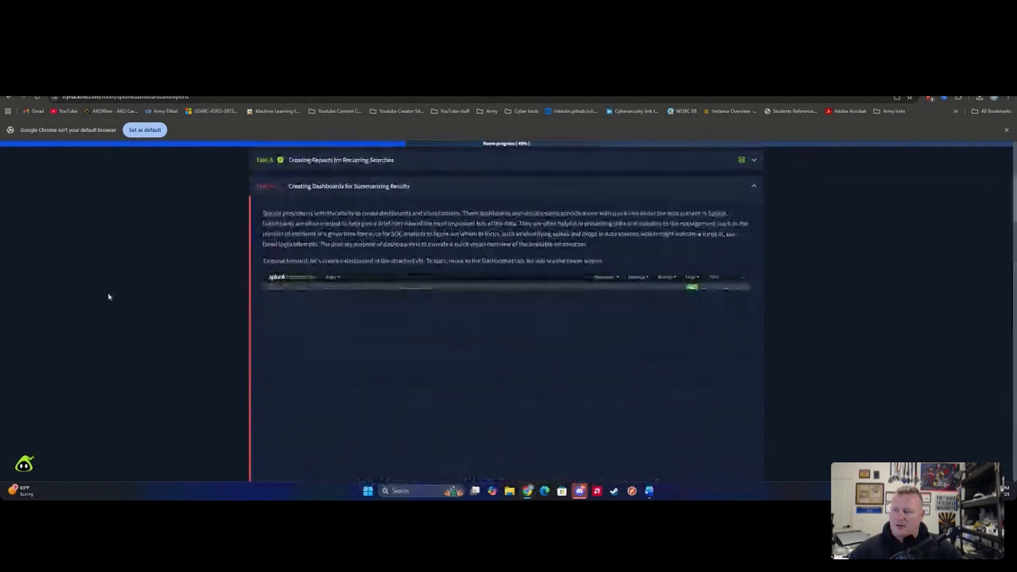
- Return to Splunk, cancel the pending report save, and open the list of dashboards as Task 4 instructs
{"action": "scroll", "coordinate": [18, 318], "scroll_direction": "down", "scroll_amount": 5}
{"action": "scroll", "coordinate": [454, 344], "scroll_direction": "up", "scroll_amount": 10}
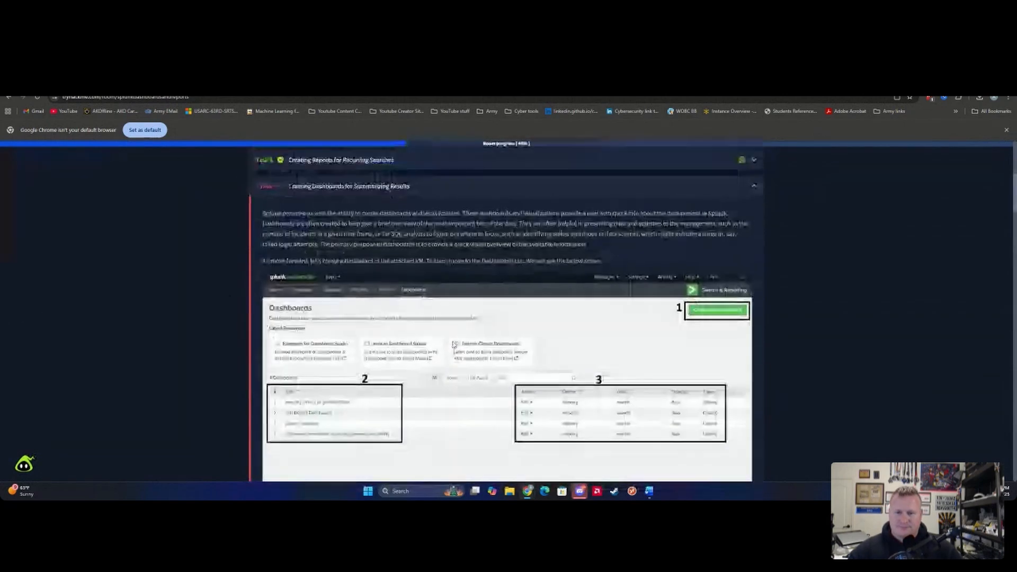
{"action": "scroll", "coordinate": [439, 338], "scroll_direction": "down", "scroll_amount": 4}
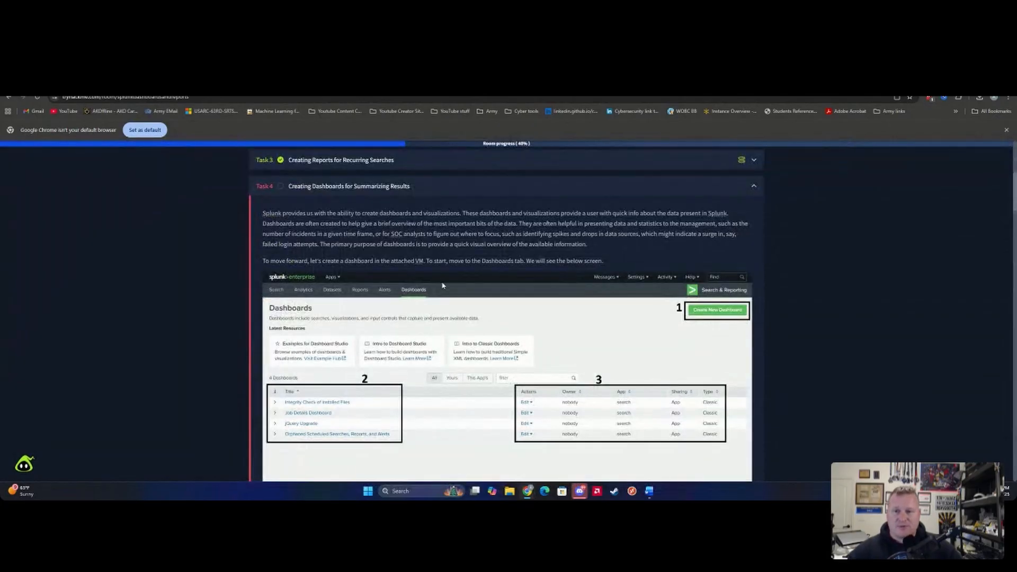
{"action": "scroll", "coordinate": [401, 259], "scroll_direction": "down", "scroll_amount": 1}
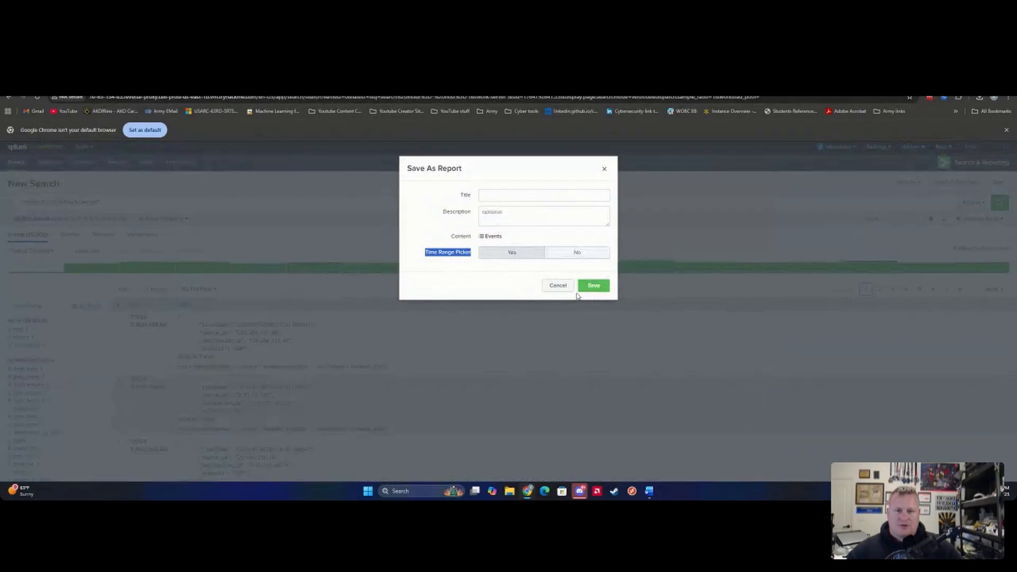
{"action": "left_click", "coordinate": [562, 286]}
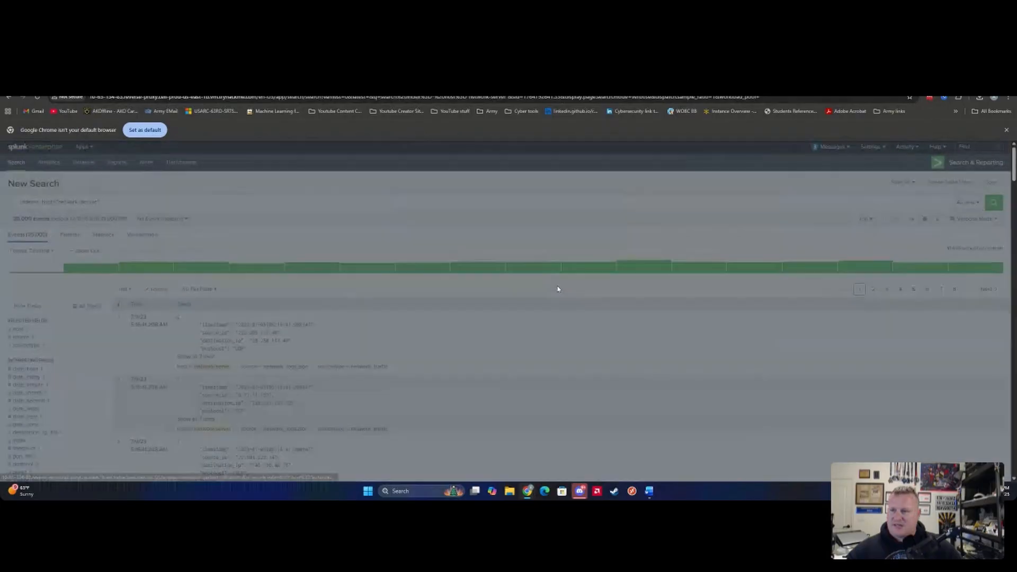
{"action": "left_click", "coordinate": [179, 164]}
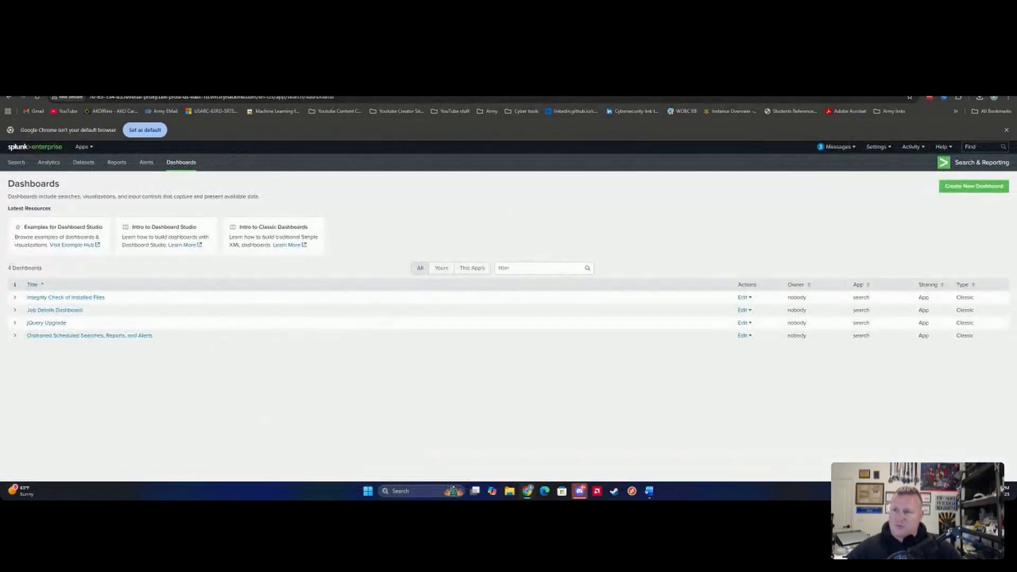
- In the TryHackMe room, read Task 4's explanation of the dashboards list and the settings for creating a new dashboard
{"action": "key", "text": "ctrl+Tab"}
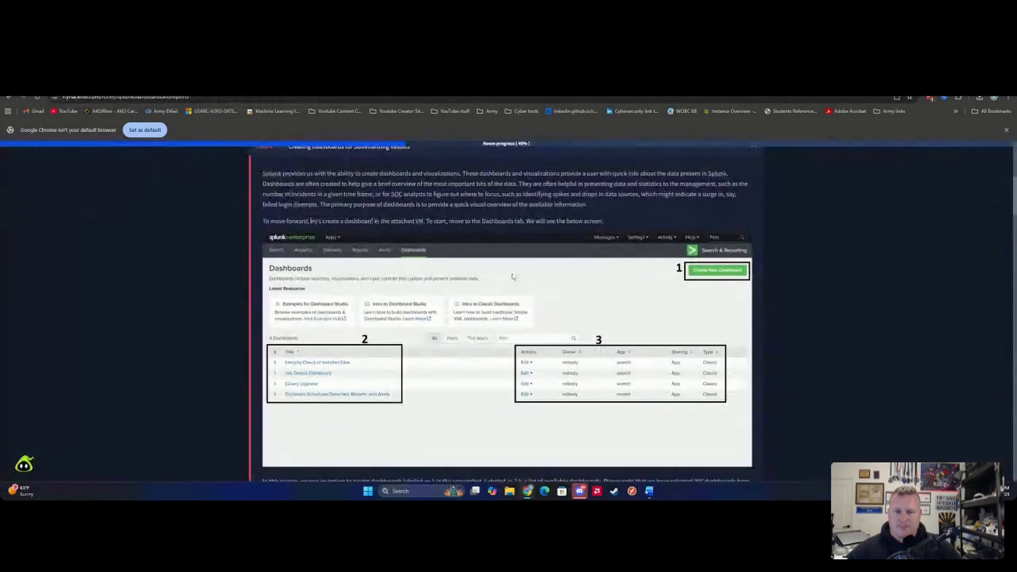
{"action": "scroll", "coordinate": [511, 276], "scroll_direction": "down", "scroll_amount": 3}
{"action": "scroll", "coordinate": [477, 260], "scroll_direction": "up", "scroll_amount": 3}
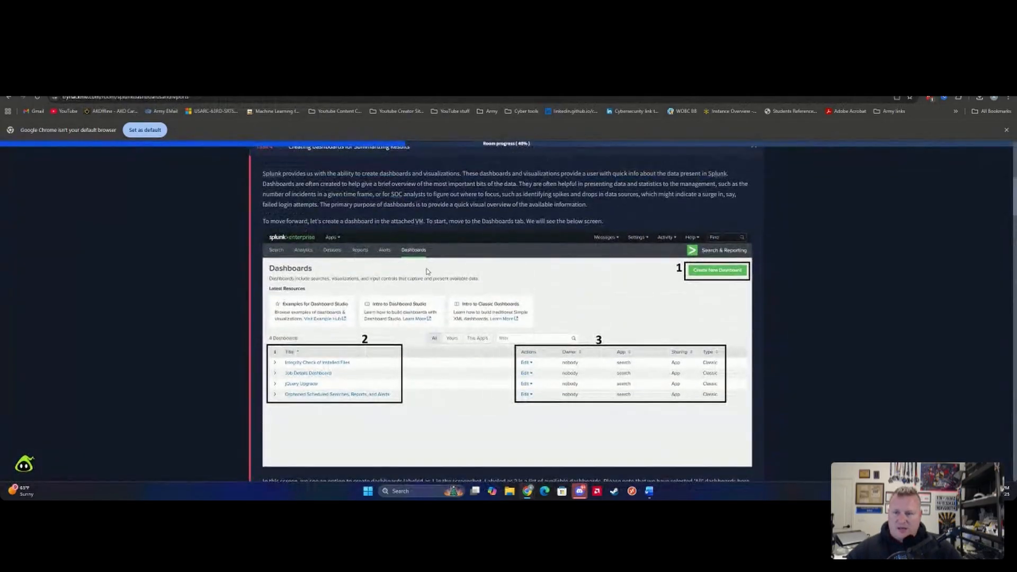
{"action": "scroll", "coordinate": [431, 270], "scroll_direction": "down", "scroll_amount": 2}
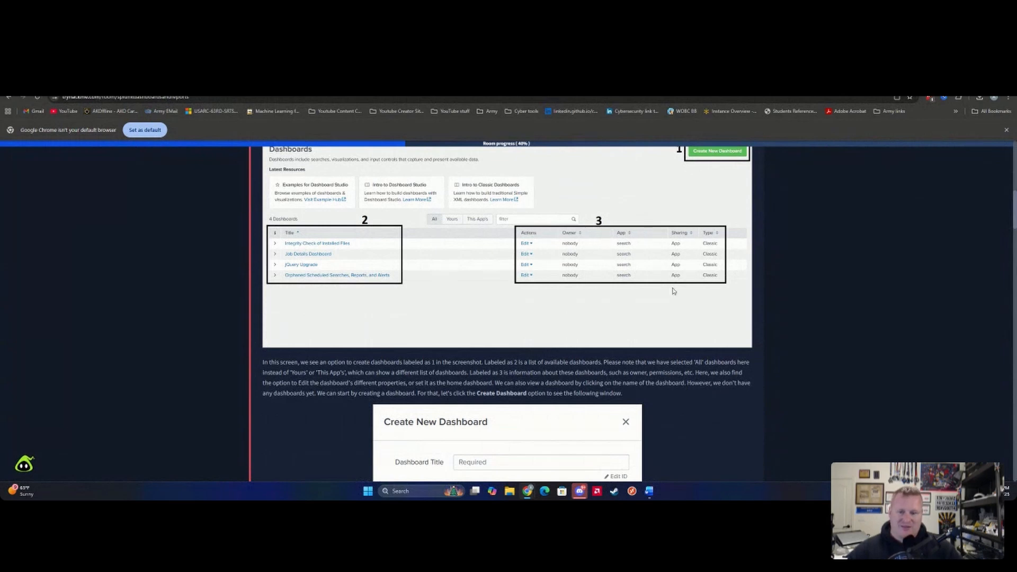
{"action": "scroll", "coordinate": [673, 291], "scroll_direction": "down", "scroll_amount": 2}
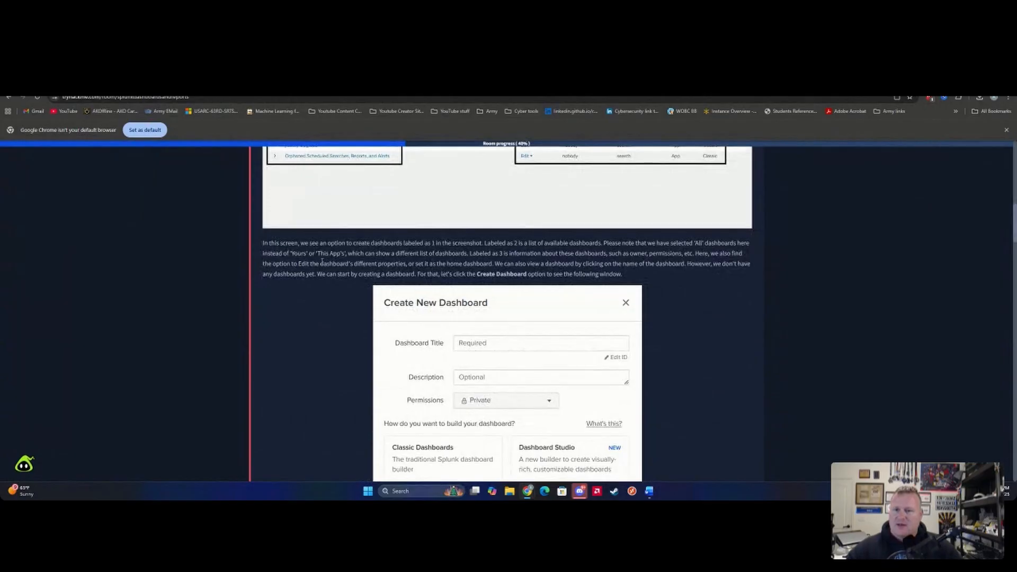
{"action": "scroll", "coordinate": [323, 264], "scroll_direction": "down", "scroll_amount": 1}
{"action": "scroll", "coordinate": [324, 265], "scroll_direction": "up", "scroll_amount": 1}
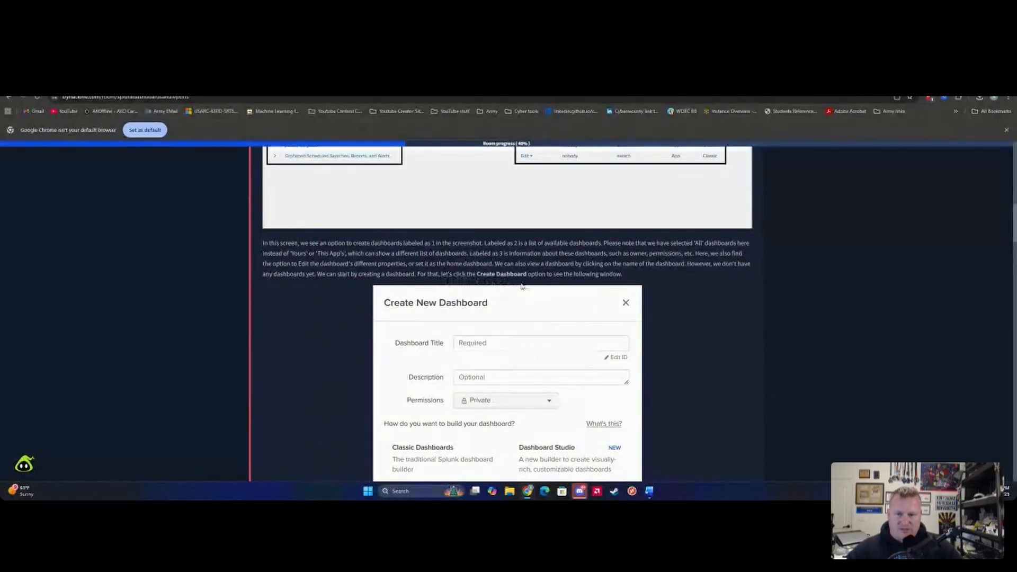
{"action": "scroll", "coordinate": [592, 287], "scroll_direction": "down", "scroll_amount": 1}
{"action": "scroll", "coordinate": [593, 286], "scroll_direction": "down", "scroll_amount": 4}
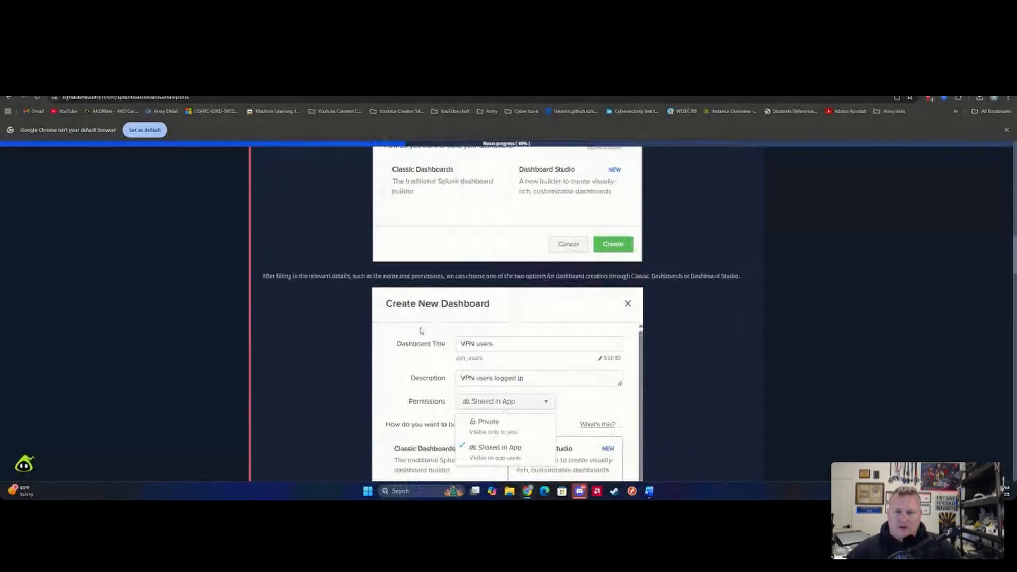
- In Splunk, start a new dashboard and title it VPN user Report
{"action": "left_click", "coordinate": [222, 80]}
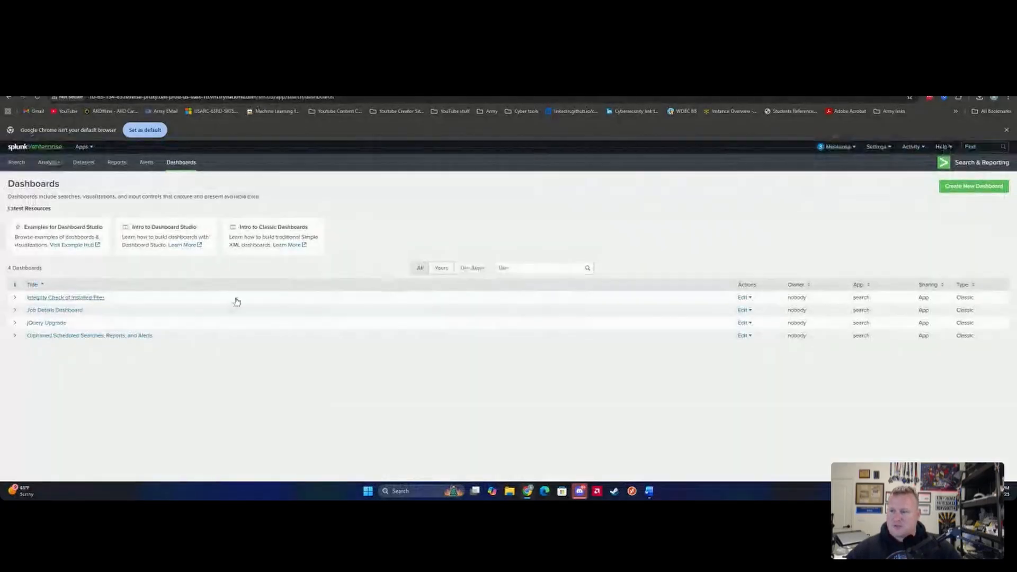
{"action": "left_click", "coordinate": [960, 189]}
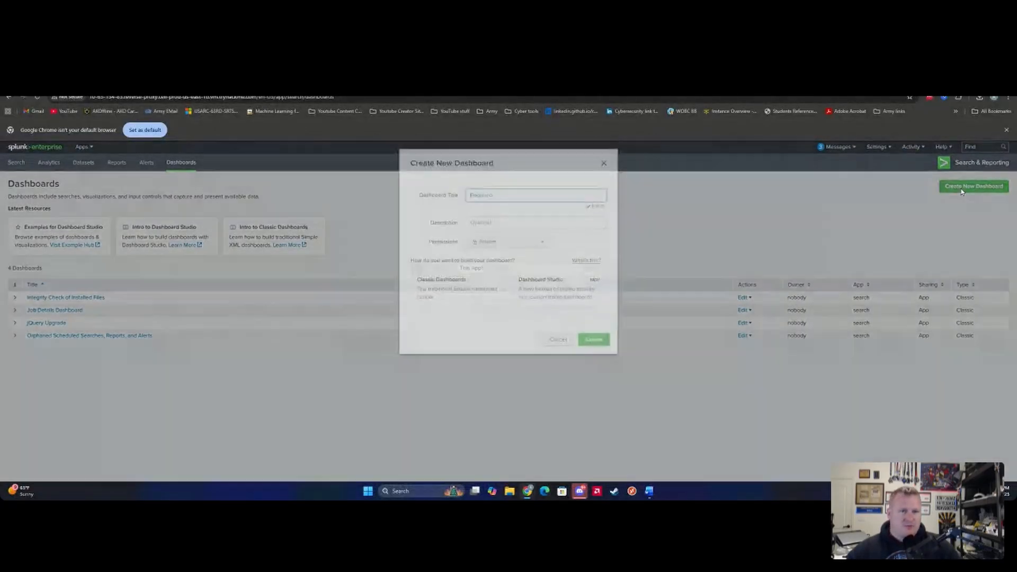
{"action": "left_click", "coordinate": [519, 208]}
{"action": "type", "text": "VPN user Report"}
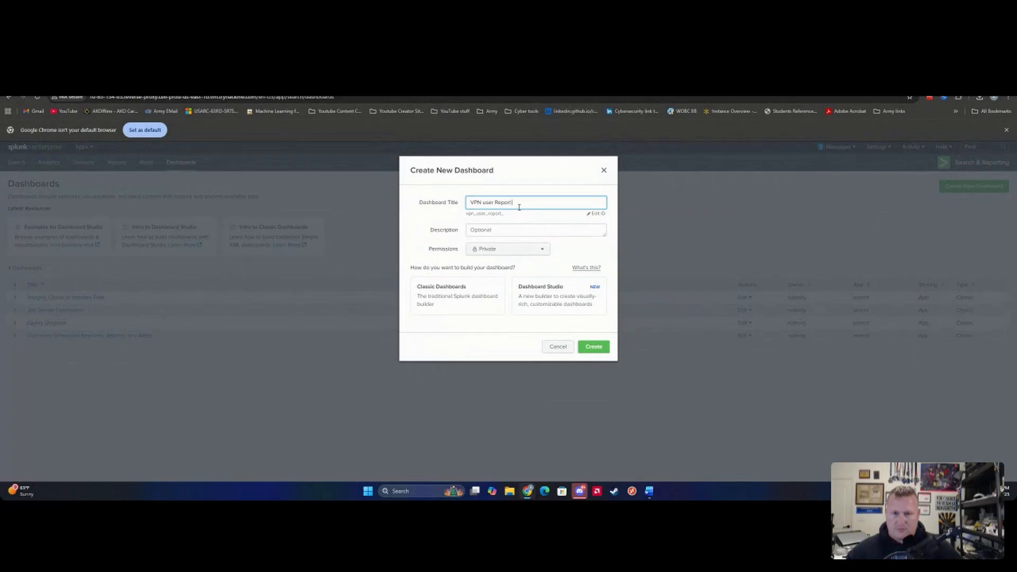
- Check the room's example settings, then describe the new dashboard as VPN user login and set its permissions to Shared in App
{"action": "left_click", "coordinate": [529, 84]}
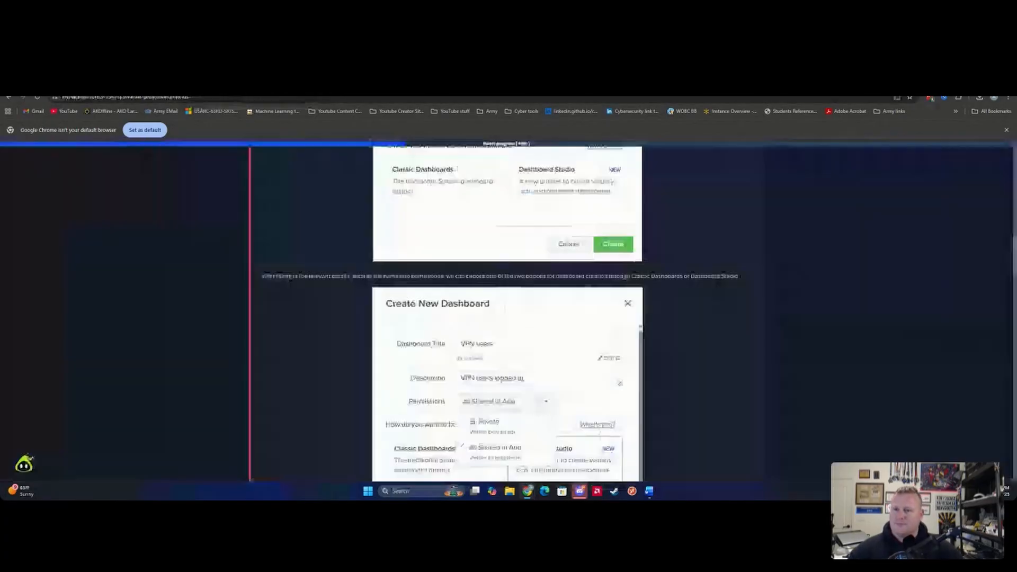
{"action": "scroll", "coordinate": [488, 286], "scroll_direction": "down", "scroll_amount": 1}
{"action": "scroll", "coordinate": [489, 286], "scroll_direction": "down", "scroll_amount": 2}
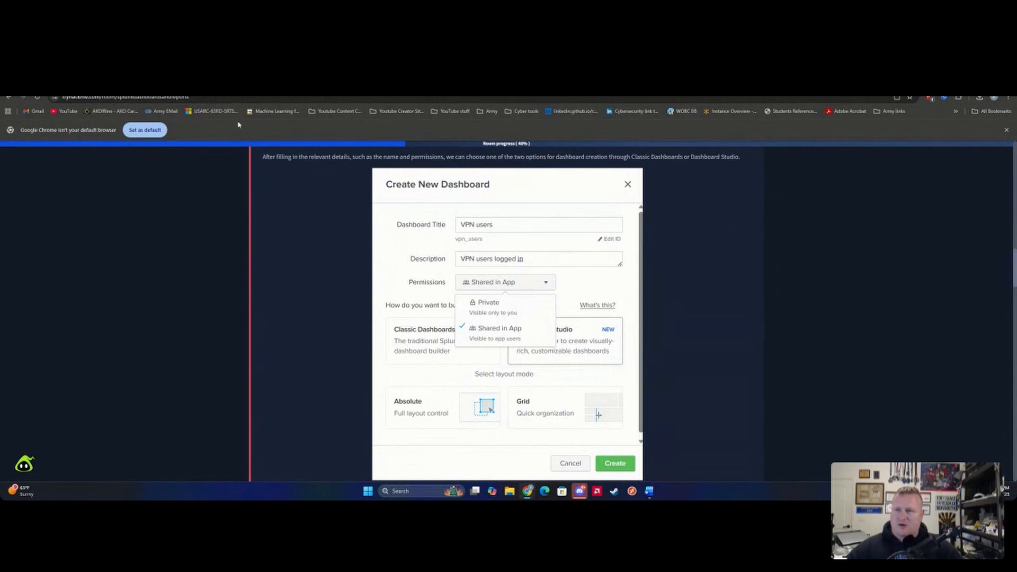
{"action": "left_click", "coordinate": [228, 86]}
{"action": "left_click", "coordinate": [488, 231]}
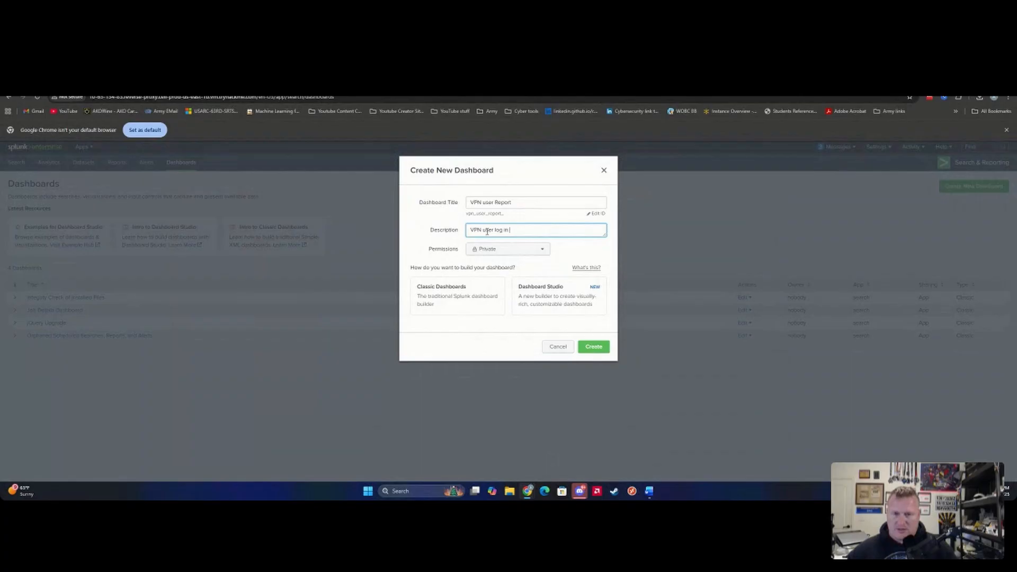
{"action": "left_click", "coordinate": [519, 250]}
{"action": "left_click", "coordinate": [503, 290]}
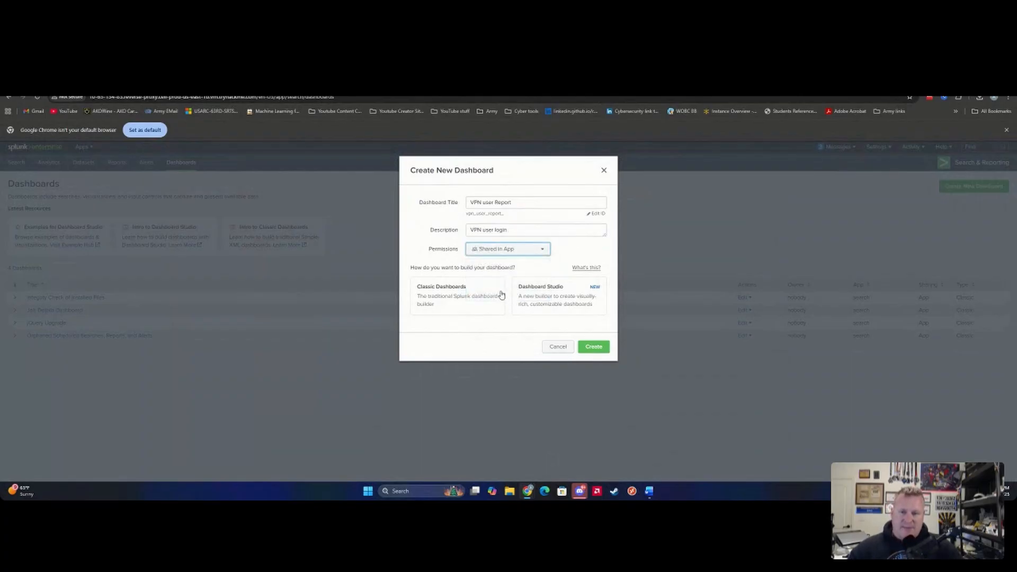
- Choose Classic Dashboards as the builder, as the room's instructions specify, and create the dashboard
{"action": "left_click", "coordinate": [460, 301]}
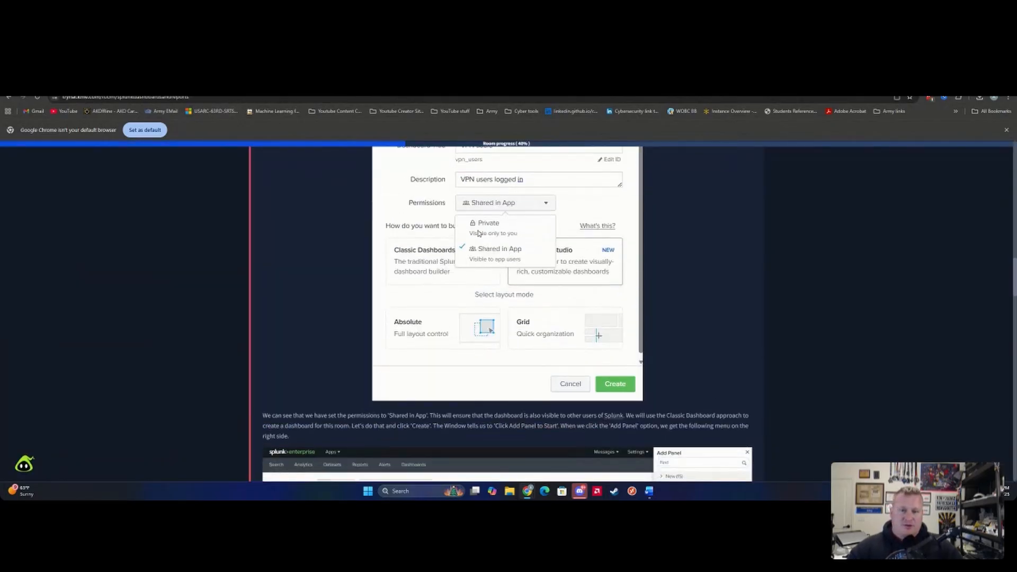
{"action": "scroll", "coordinate": [427, 295], "scroll_direction": "down", "scroll_amount": 5}
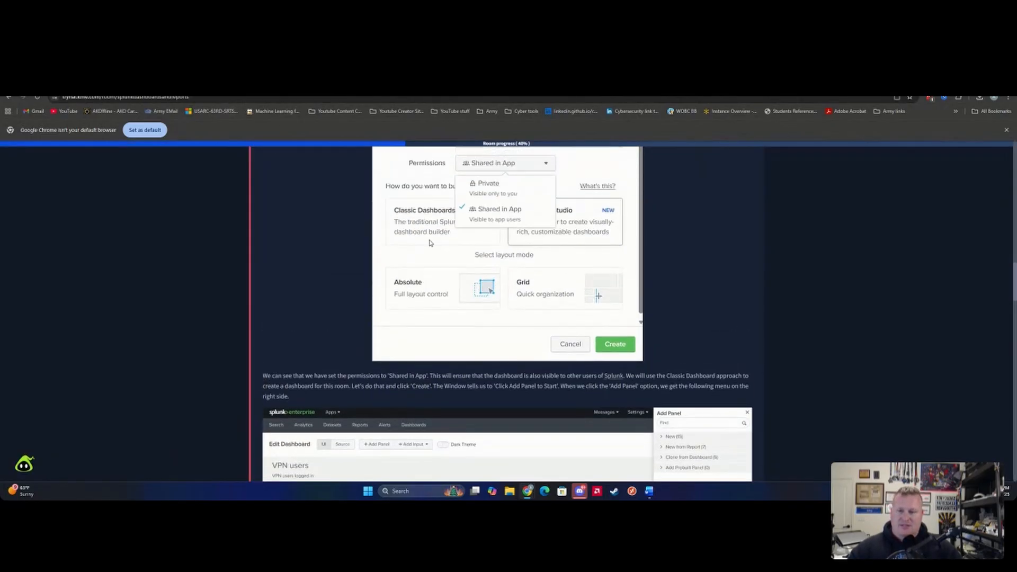
{"action": "scroll", "coordinate": [428, 296], "scroll_direction": "down", "scroll_amount": 3}
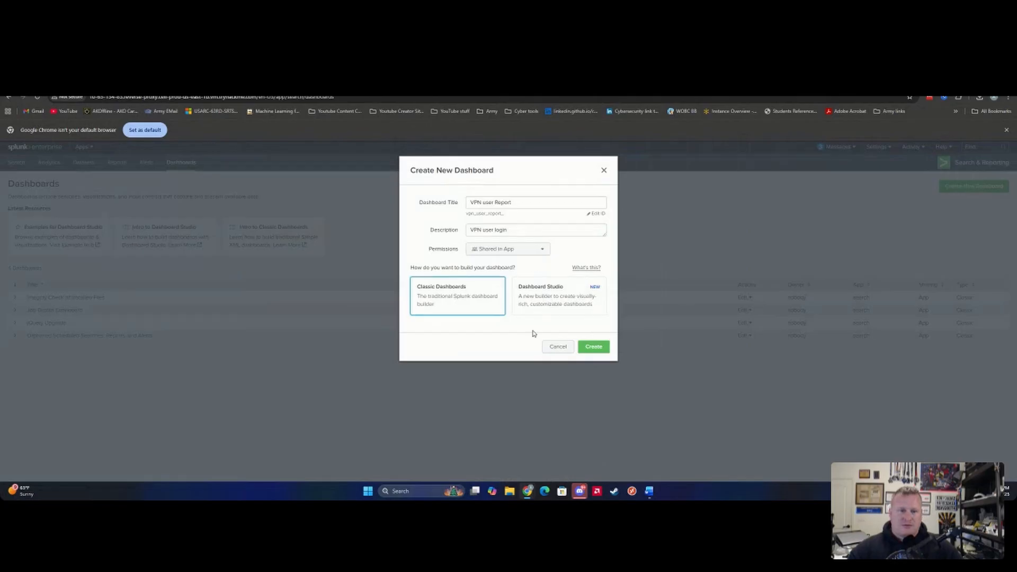
{"action": "left_click", "coordinate": [594, 346]}
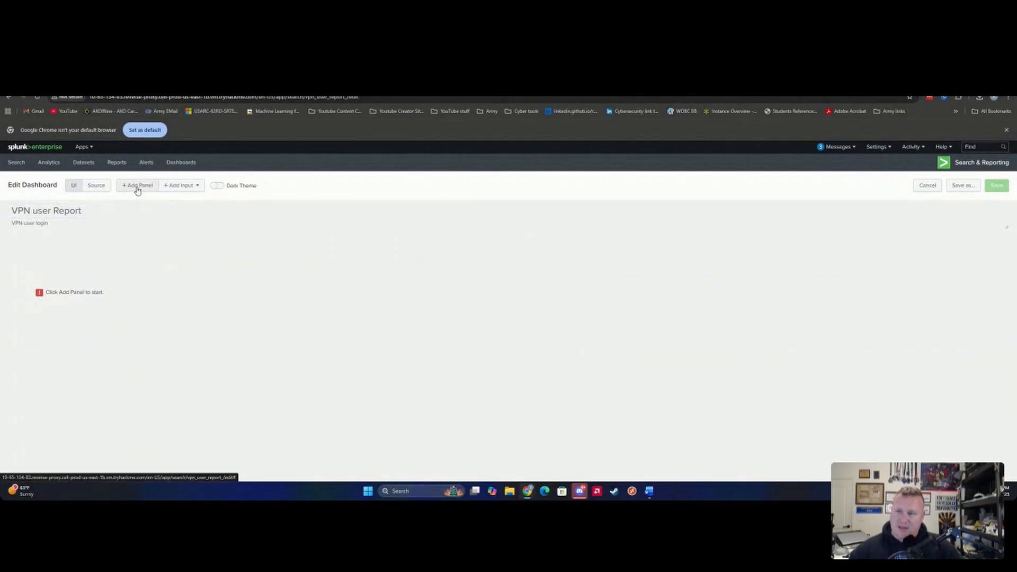
- Following the room's panel instructions, preview the vpn_server report as a new panel for the dashboard, and close the preview
{"action": "left_click", "coordinate": [71, 83]}
{"action": "scroll", "coordinate": [372, 287], "scroll_direction": "down", "scroll_amount": 5}
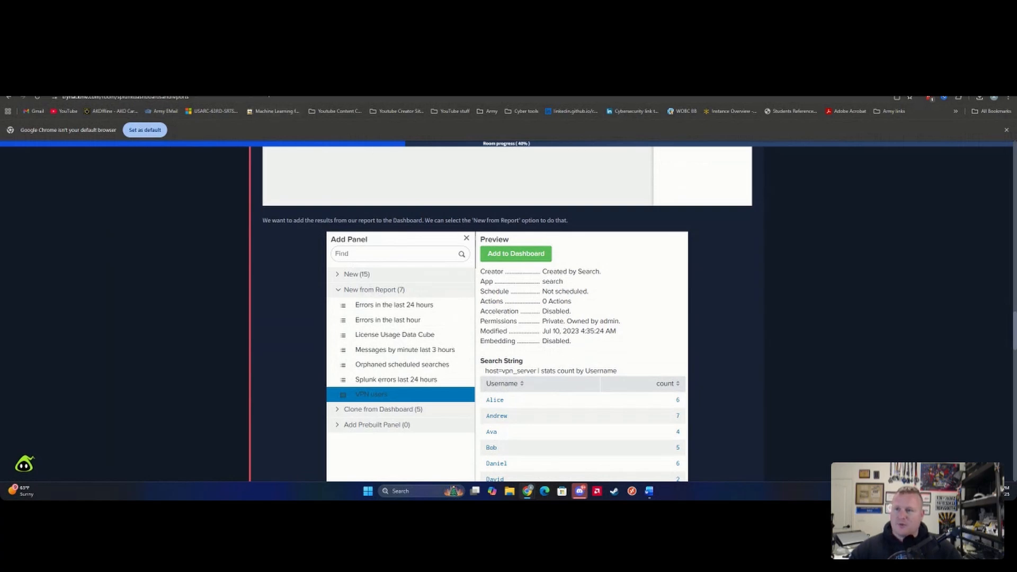
{"action": "left_click", "coordinate": [222, 83]}
{"action": "left_click", "coordinate": [131, 188]}
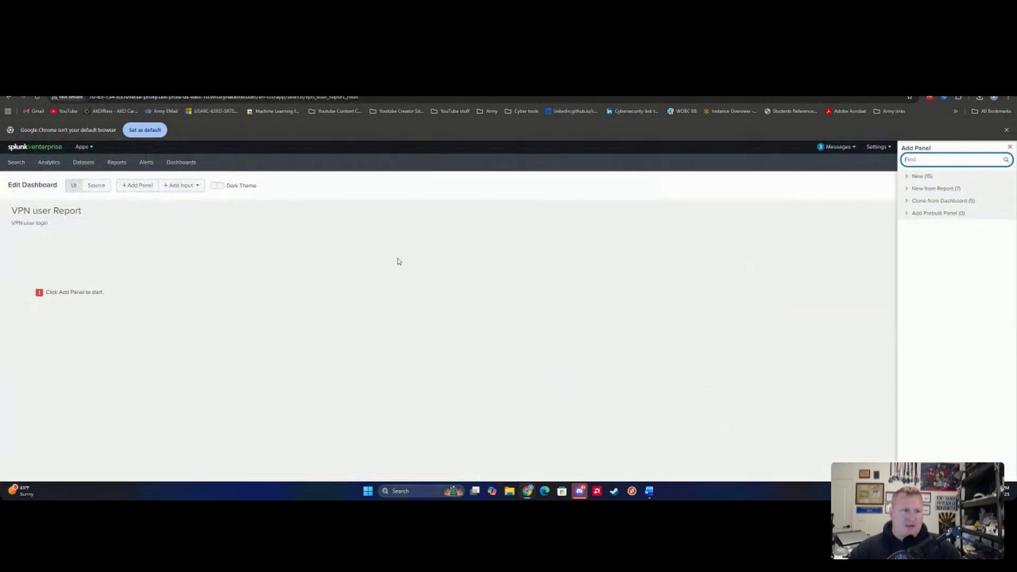
{"action": "left_click", "coordinate": [908, 189]}
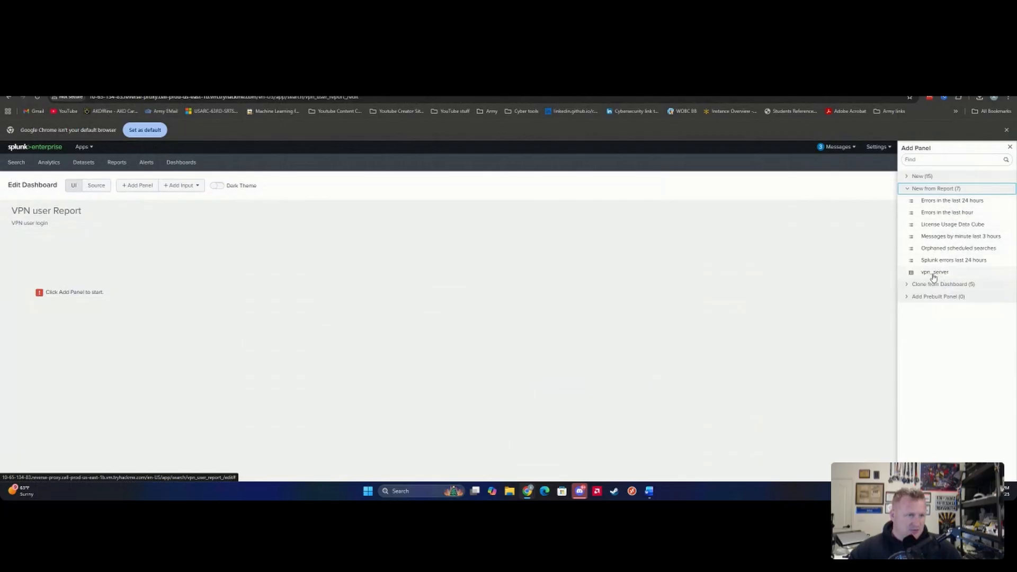
{"action": "left_click", "coordinate": [935, 272]}
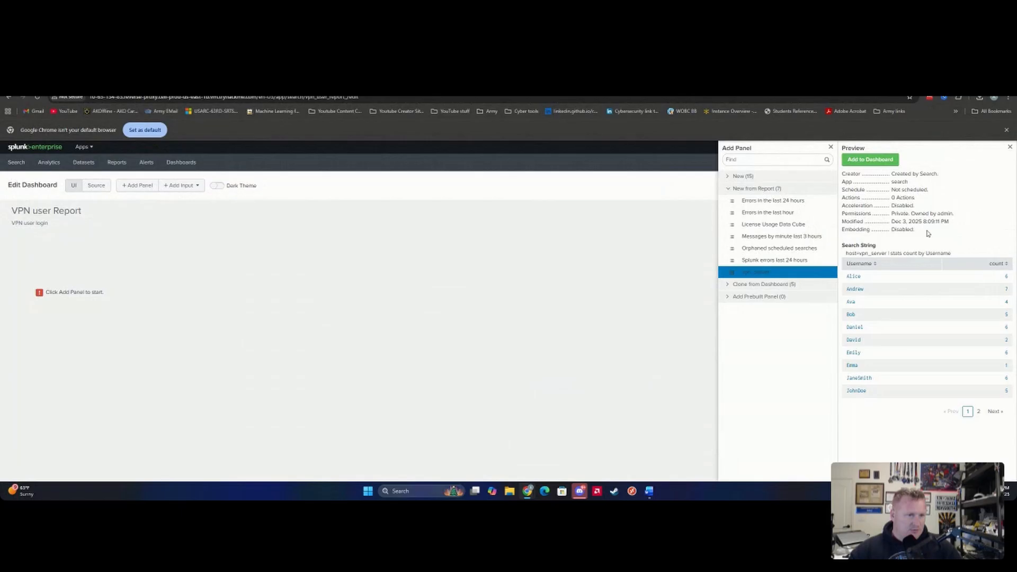
{"action": "left_click", "coordinate": [1010, 146]}
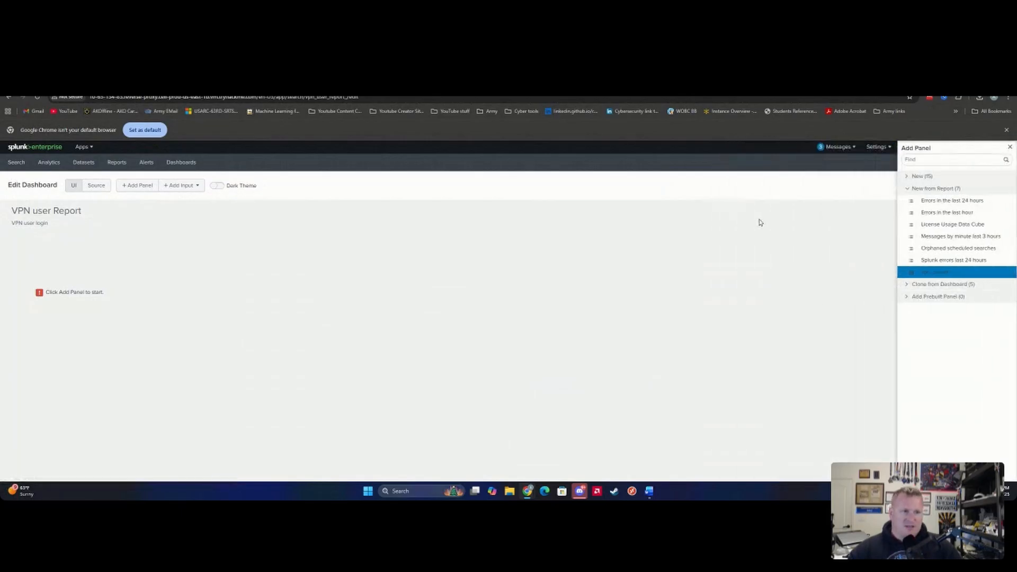
- Reread the room's Task 4 instructions on dashboard title, permissions, builder choice and adding a panel from a report
{"action": "left_click", "coordinate": [265, 85]}
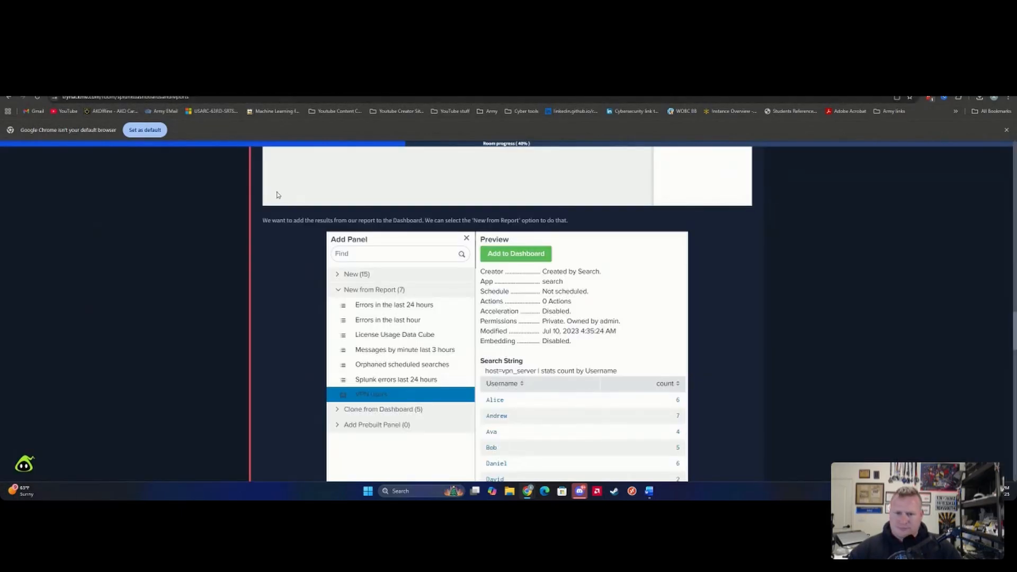
{"action": "scroll", "coordinate": [439, 325], "scroll_direction": "up", "scroll_amount": 1}
{"action": "scroll", "coordinate": [438, 324], "scroll_direction": "down", "scroll_amount": 10}
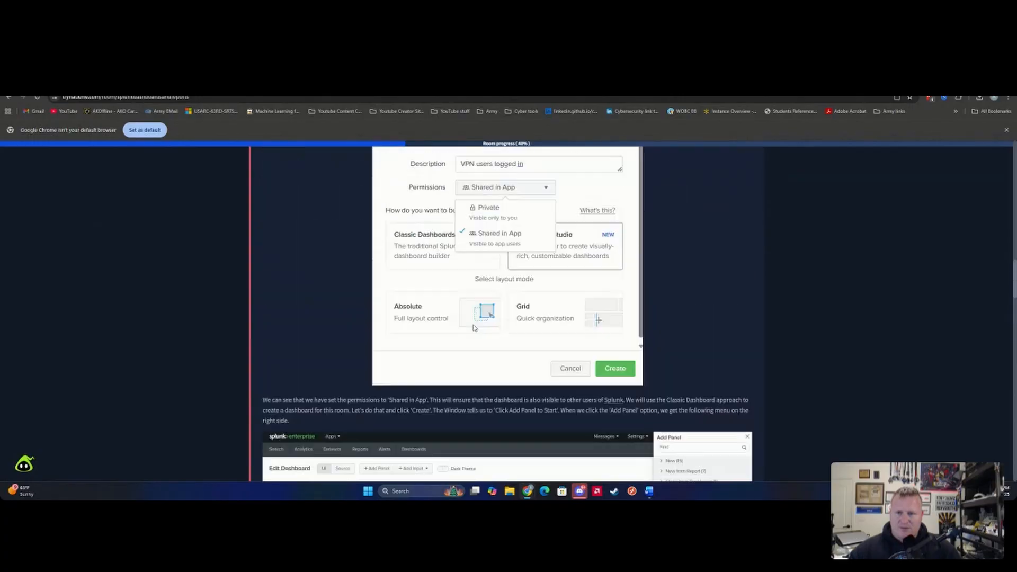
{"action": "scroll", "coordinate": [474, 327], "scroll_direction": "up", "scroll_amount": 1}
{"action": "scroll", "coordinate": [474, 327], "scroll_direction": "down", "scroll_amount": 2}
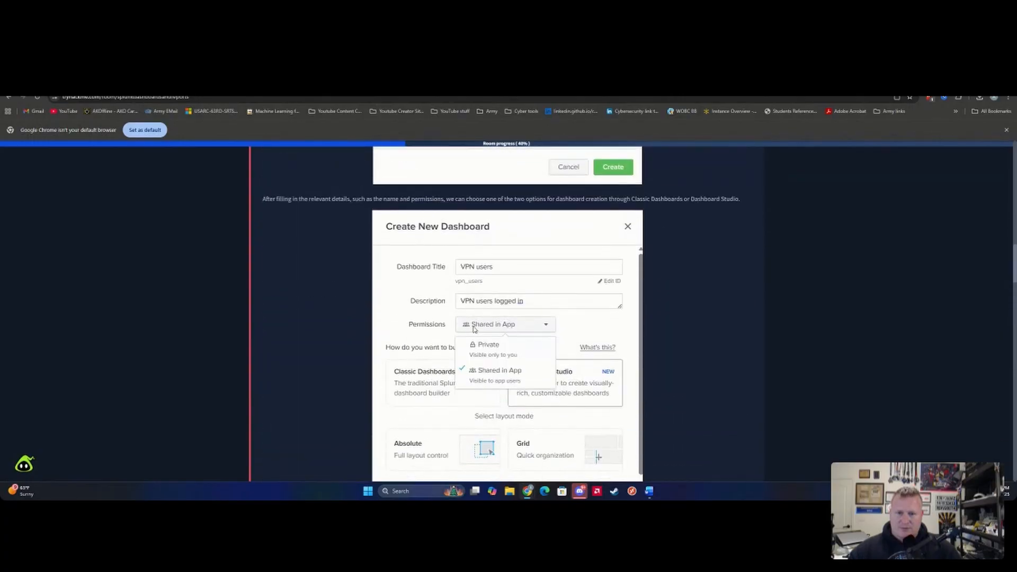
{"action": "scroll", "coordinate": [496, 346], "scroll_direction": "up", "scroll_amount": 8}
{"action": "scroll", "coordinate": [497, 346], "scroll_direction": "down", "scroll_amount": 8}
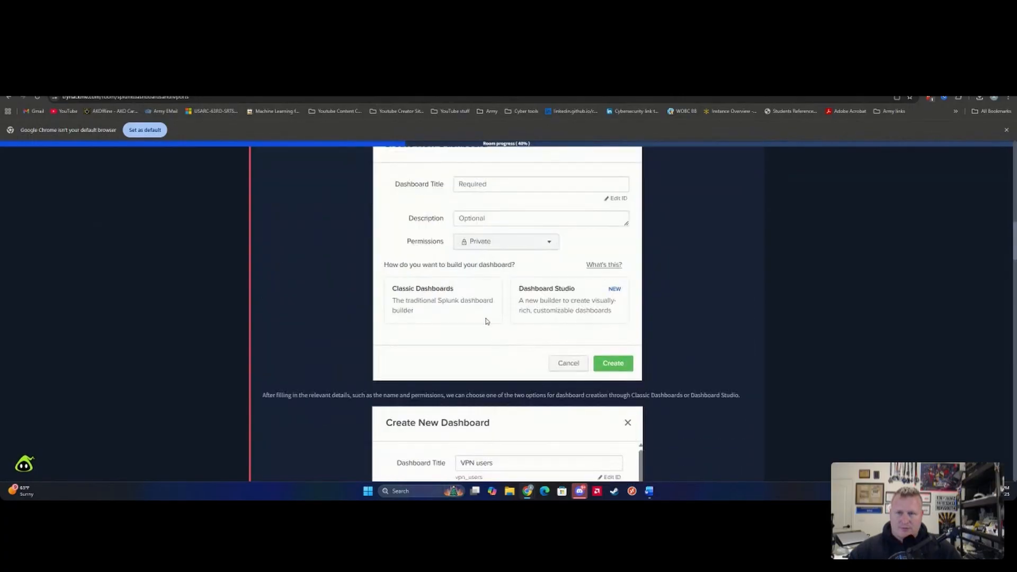
{"action": "scroll", "coordinate": [497, 346], "scroll_direction": "down", "scroll_amount": 2}
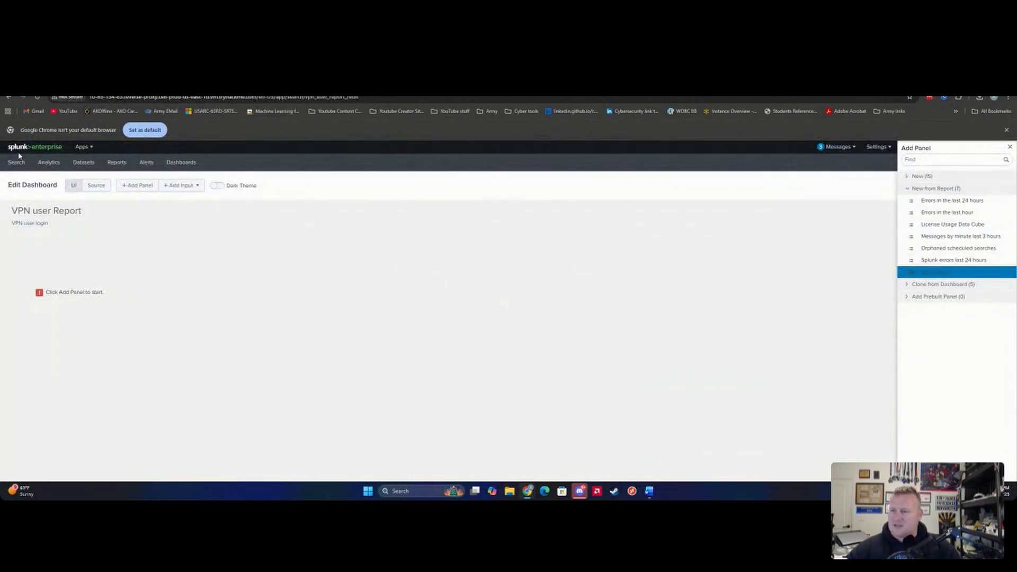
- Leave the VPN user Report dashboard and start a new one titled VPN_User with the description VPN user Login
{"action": "left_click", "coordinate": [179, 163]}
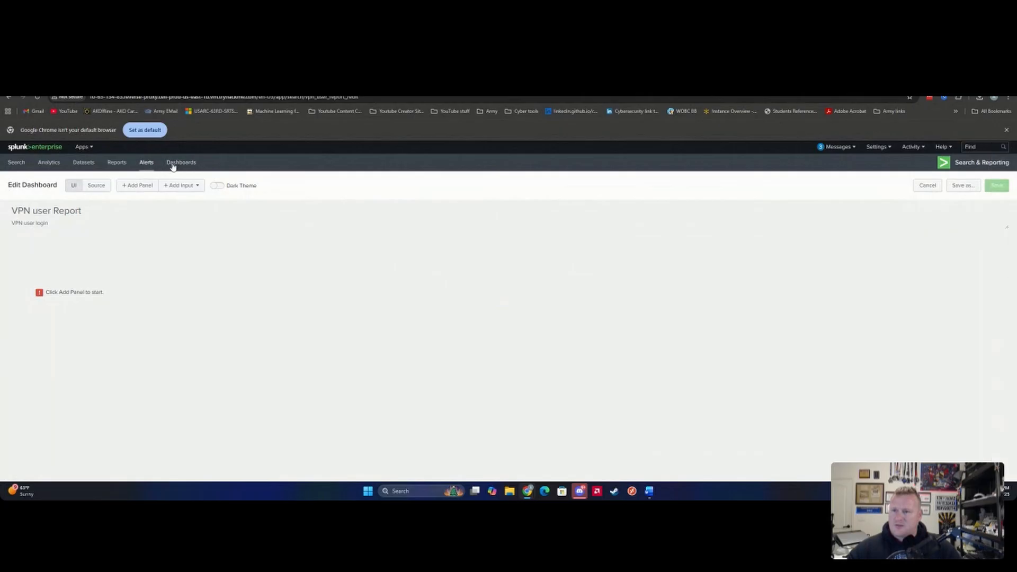
{"action": "left_click", "coordinate": [946, 186]}
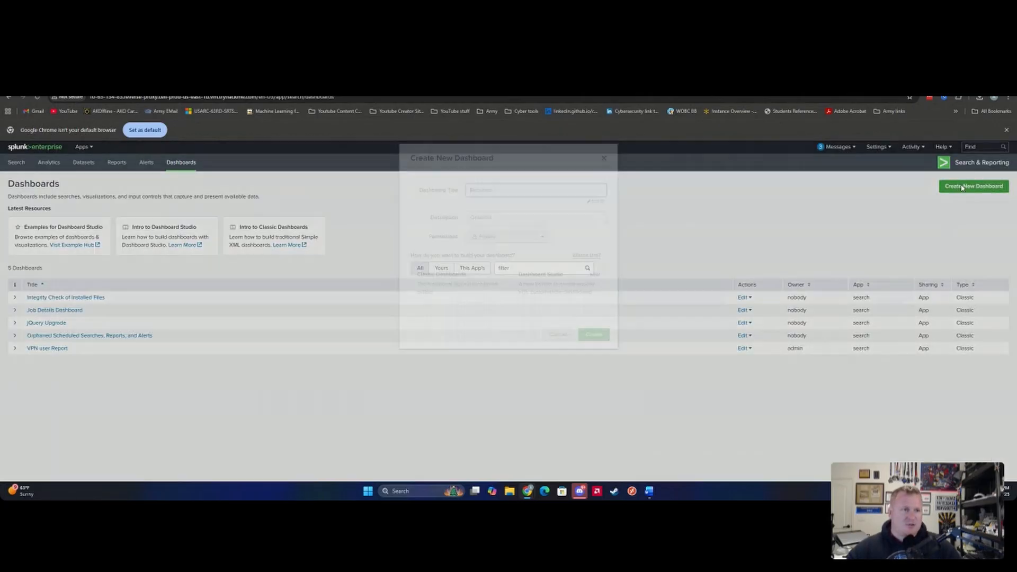
{"action": "type", "text": "VP"}
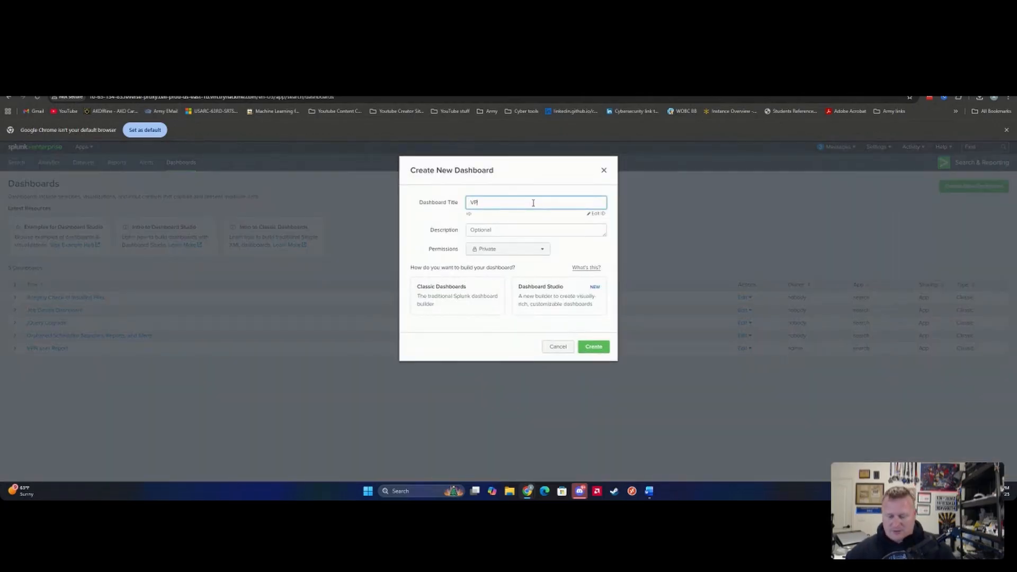
{"action": "type", "text": "N_User"}
{"action": "key", "text": "Tab"}
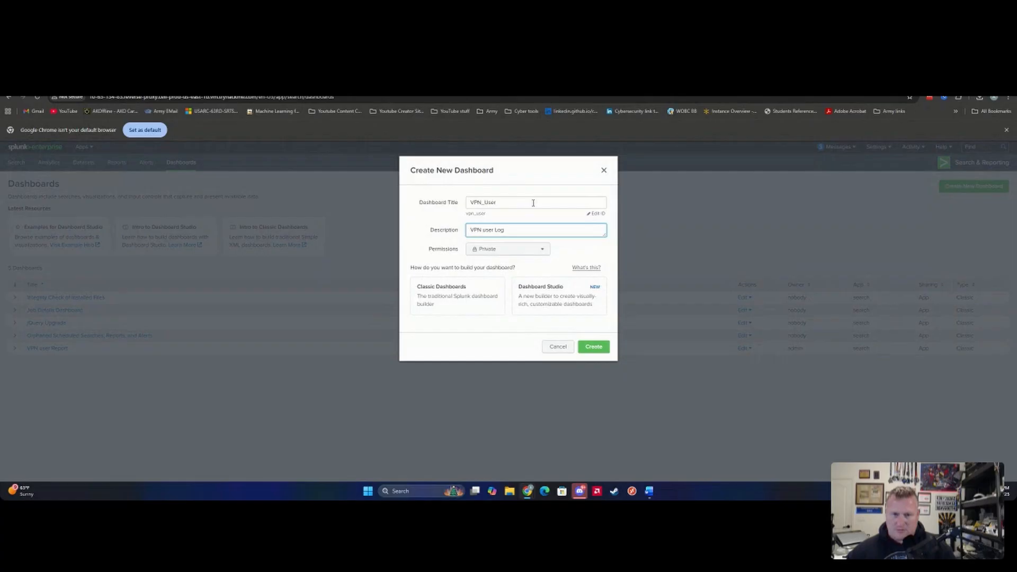
{"action": "type", "text": "VPN user Login"}
{"action": "key", "text": "Tab"}
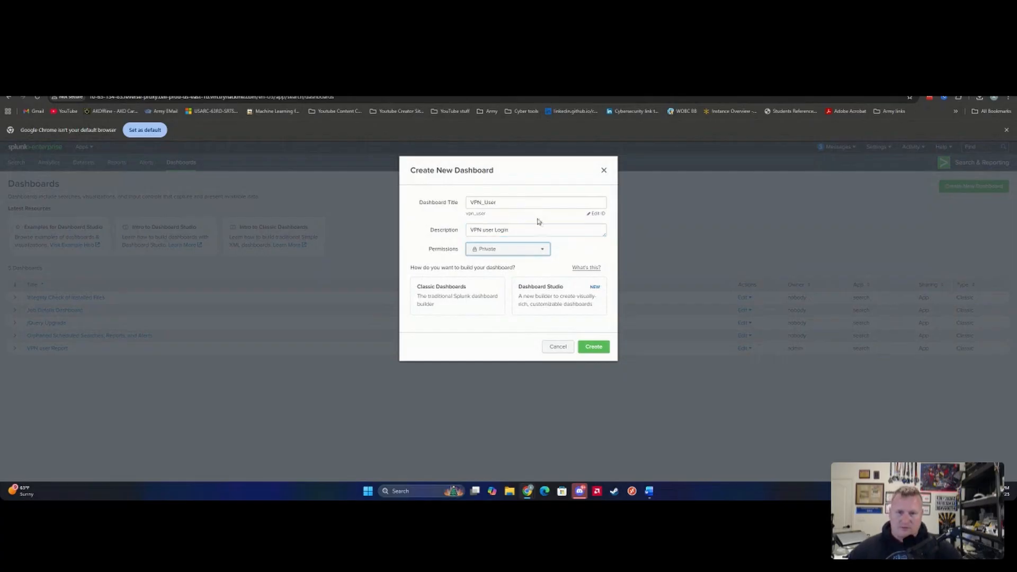
- Set the new dashboard's permissions to Shared in App, choose Classic Dashboards as its builder and create it
{"action": "left_click", "coordinate": [508, 249]}
{"action": "left_click", "coordinate": [498, 287]}
{"action": "left_click", "coordinate": [454, 297]}
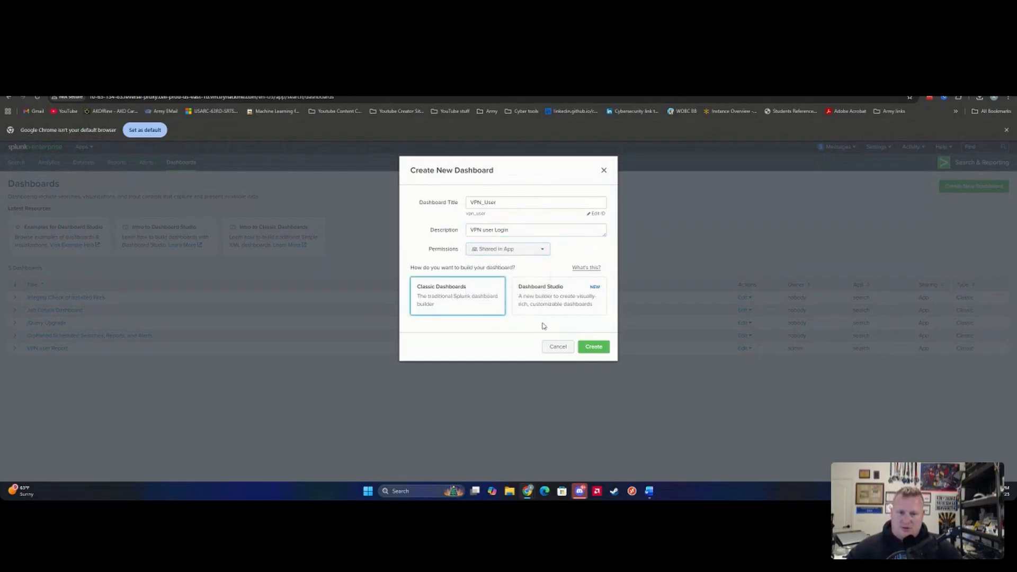
{"action": "left_click", "coordinate": [593, 347]}
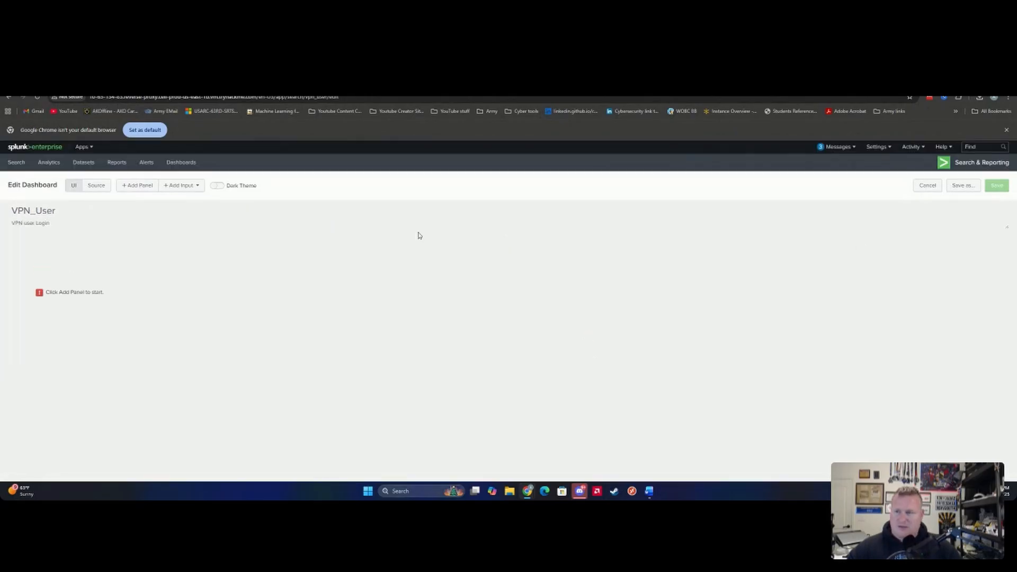
- Review the room's Task 4 instructions on adding report results to the dashboard as a panel, and return to the VPN_User dashboard
{"action": "left_click", "coordinate": [158, 84]}
{"action": "scroll", "coordinate": [442, 269], "scroll_direction": "down", "scroll_amount": 8}
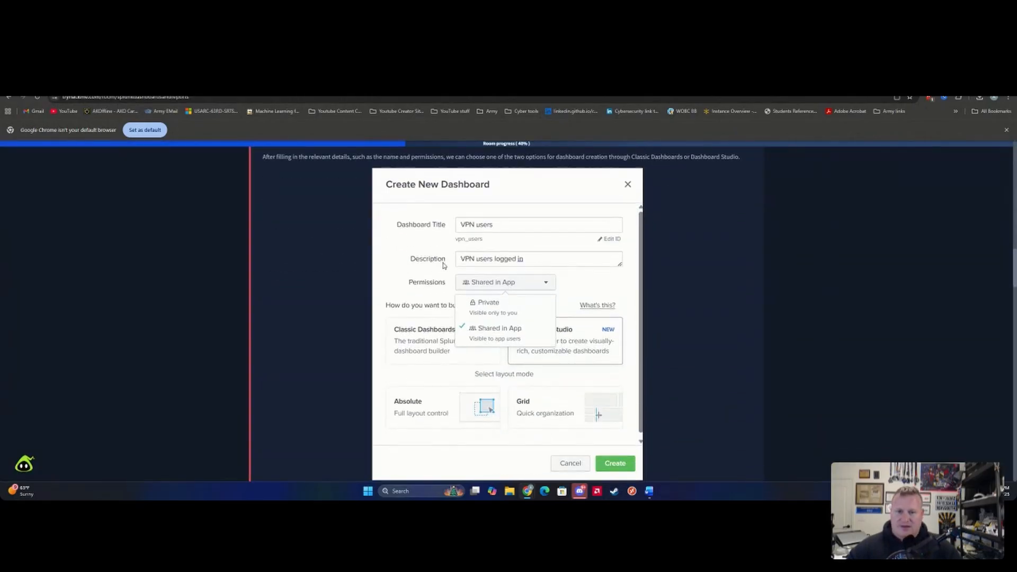
{"action": "scroll", "coordinate": [445, 282], "scroll_direction": "down", "scroll_amount": 3}
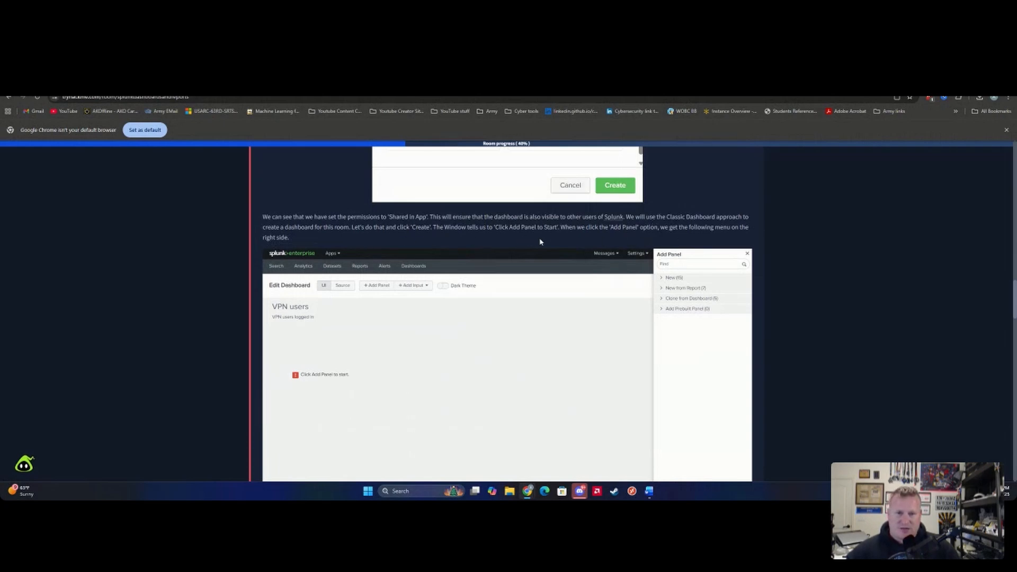
{"action": "scroll", "coordinate": [602, 252], "scroll_direction": "down", "scroll_amount": 8}
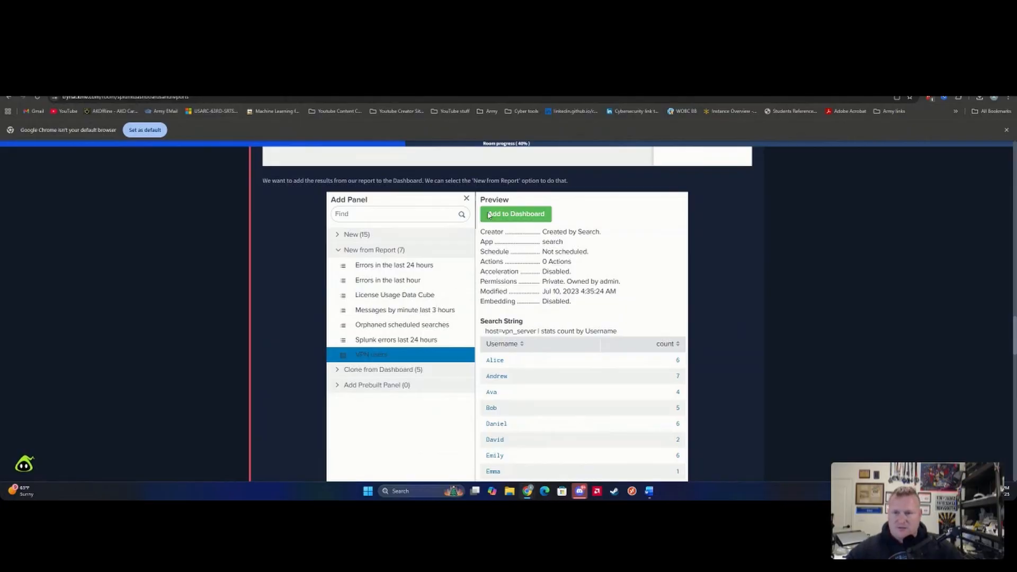
{"action": "scroll", "coordinate": [483, 235], "scroll_direction": "up", "scroll_amount": 3}
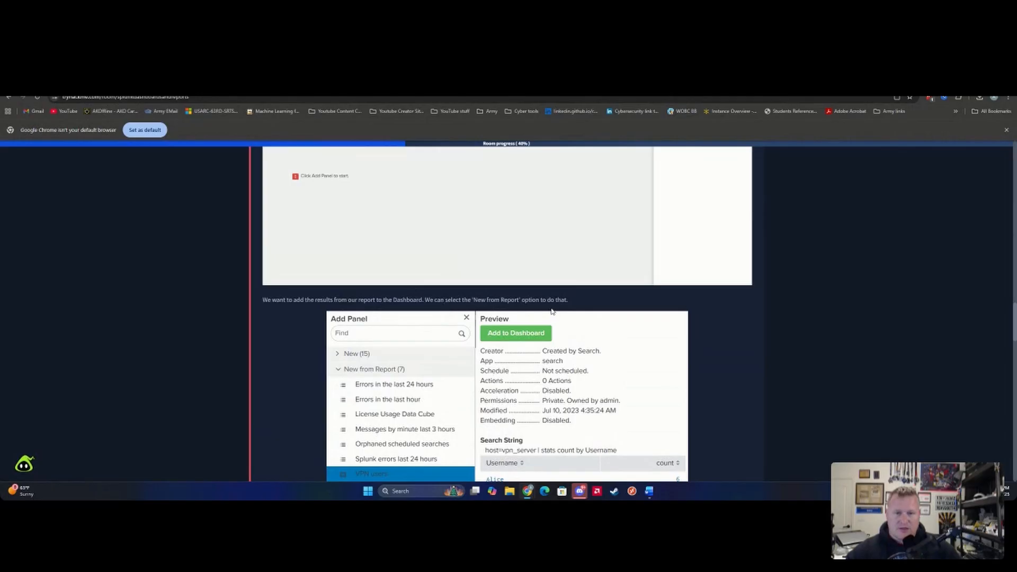
{"action": "scroll", "coordinate": [558, 310], "scroll_direction": "down", "scroll_amount": 3}
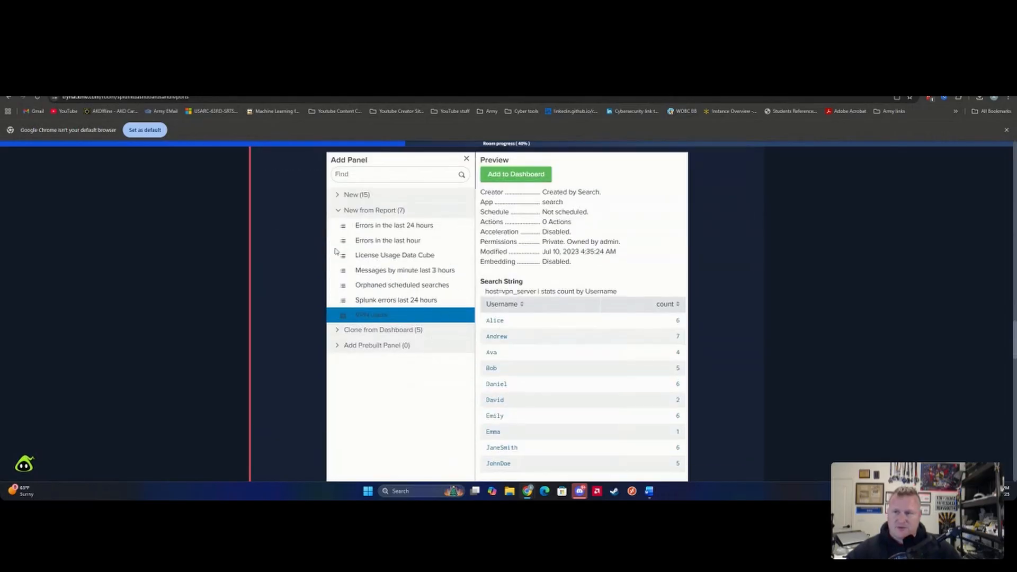
{"action": "left_click", "coordinate": [270, 83]}
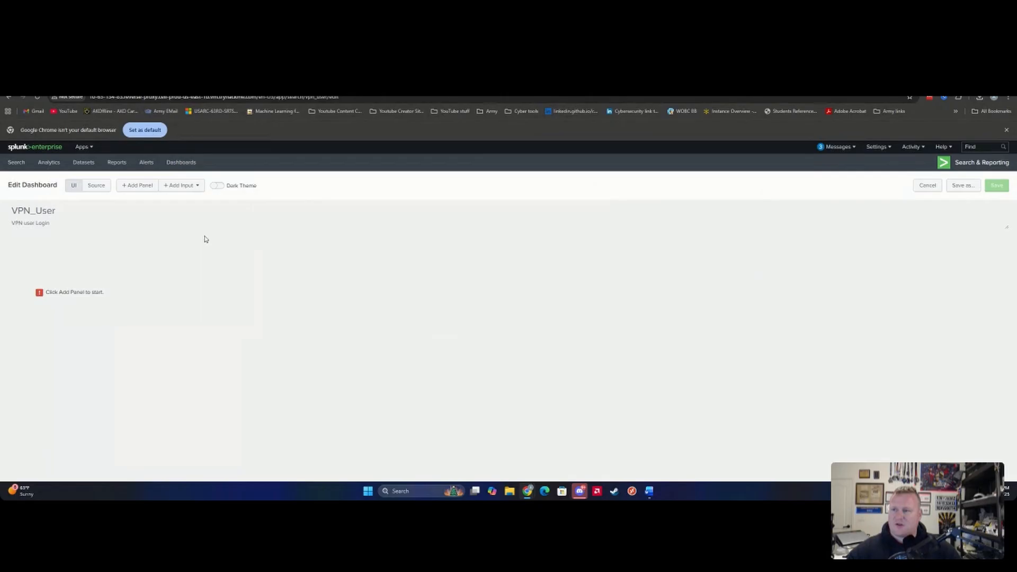
- Begin adding a panel to the VPN_User dashboard and list the saved reports it can be created from
{"action": "left_click", "coordinate": [138, 186]}
{"action": "left_click", "coordinate": [911, 176]}
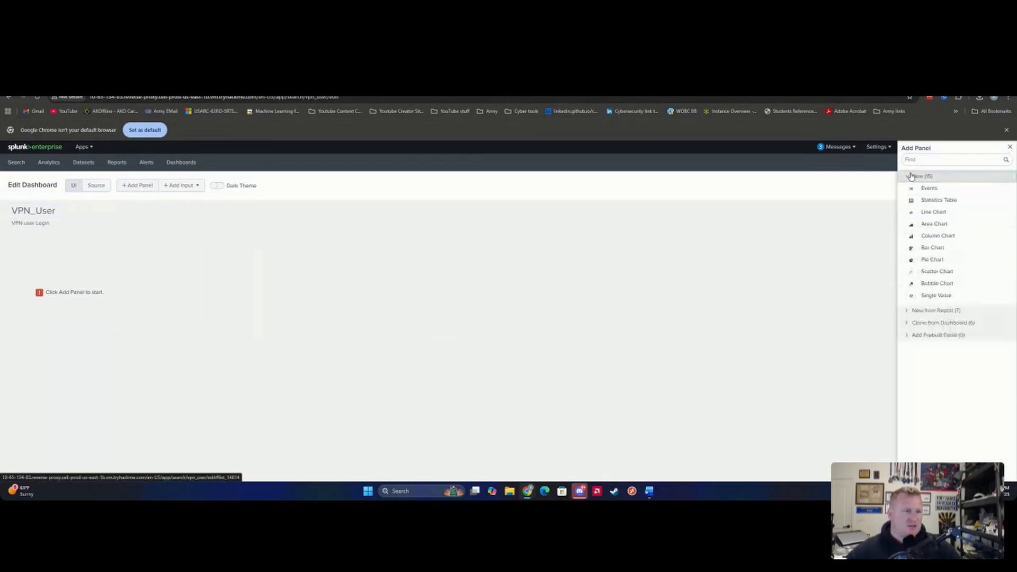
{"action": "left_click", "coordinate": [911, 177]}
{"action": "left_click", "coordinate": [933, 188]}
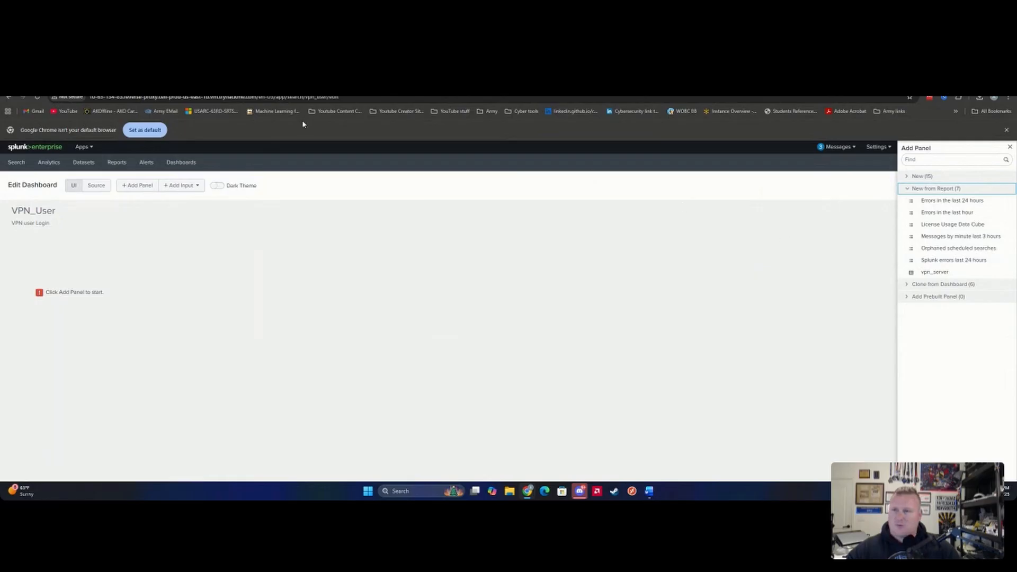
- Look up the VPN login query in the room's Task 3 and copy host=vpn_server | stats count by Username
{"action": "left_click", "coordinate": [159, 87]}
{"action": "scroll", "coordinate": [377, 306], "scroll_direction": "up", "scroll_amount": 20}
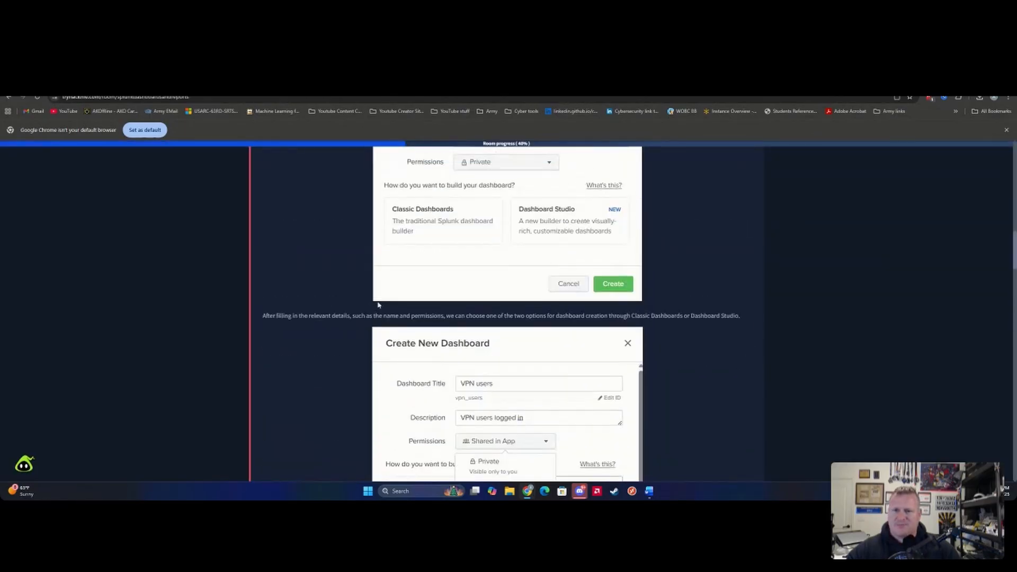
{"action": "scroll", "coordinate": [378, 304], "scroll_direction": "up", "scroll_amount": 5}
{"action": "scroll", "coordinate": [381, 265], "scroll_direction": "down", "scroll_amount": 4}
{"action": "left_click", "coordinate": [381, 248]}
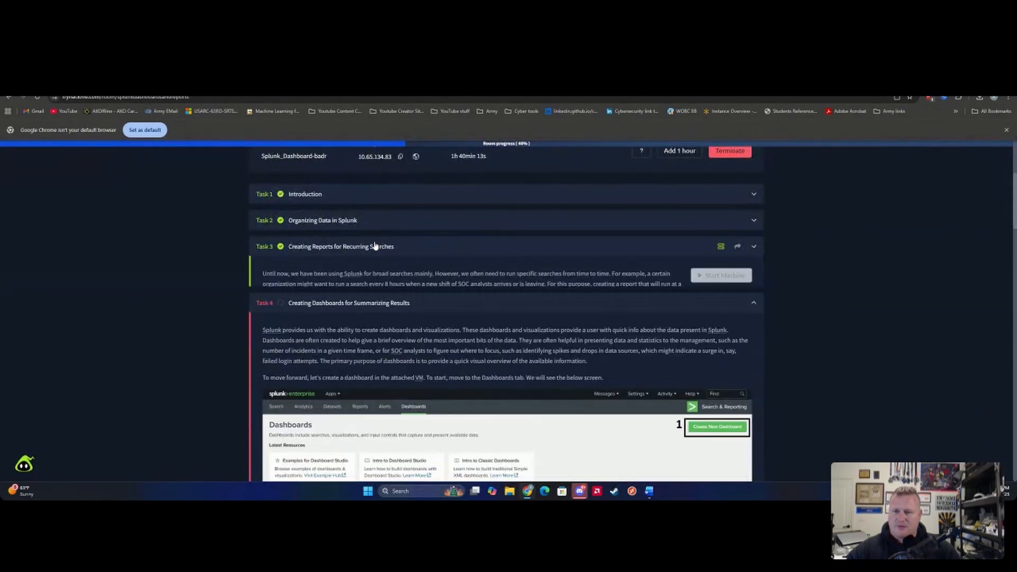
{"action": "scroll", "coordinate": [402, 321], "scroll_direction": "down", "scroll_amount": 15}
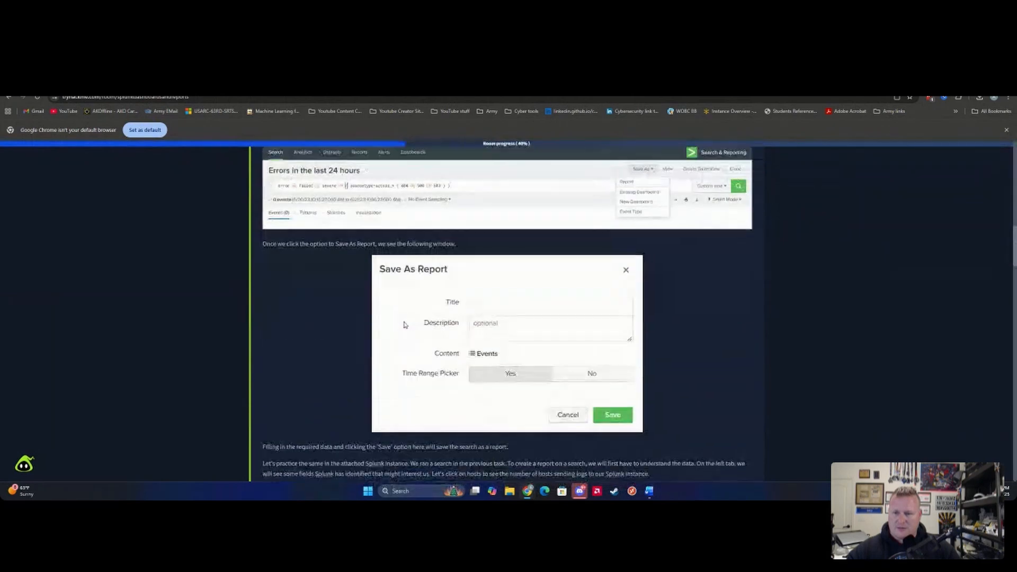
{"action": "scroll", "coordinate": [404, 326], "scroll_direction": "down", "scroll_amount": 11}
{"action": "scroll", "coordinate": [392, 275], "scroll_direction": "up", "scroll_amount": 6}
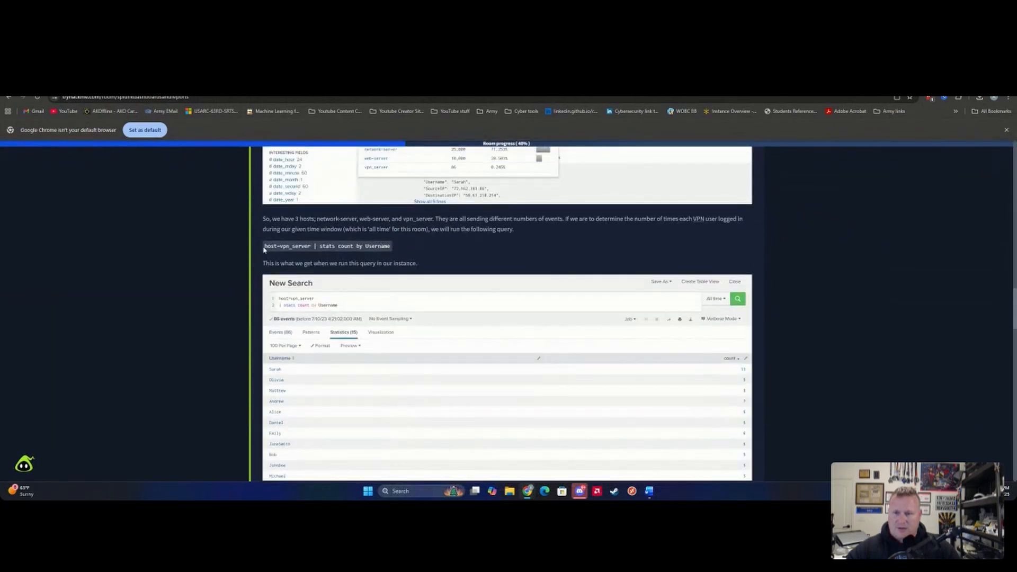
{"action": "left_click_drag", "start_coordinate": [265, 246], "coordinate": [323, 248]}
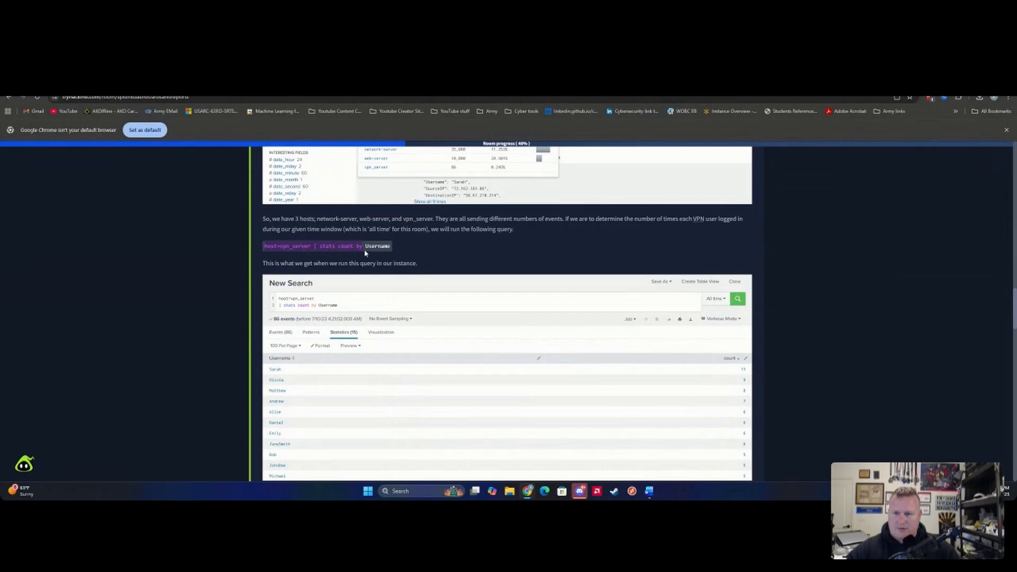
{"action": "key", "text": "ctrl+c"}
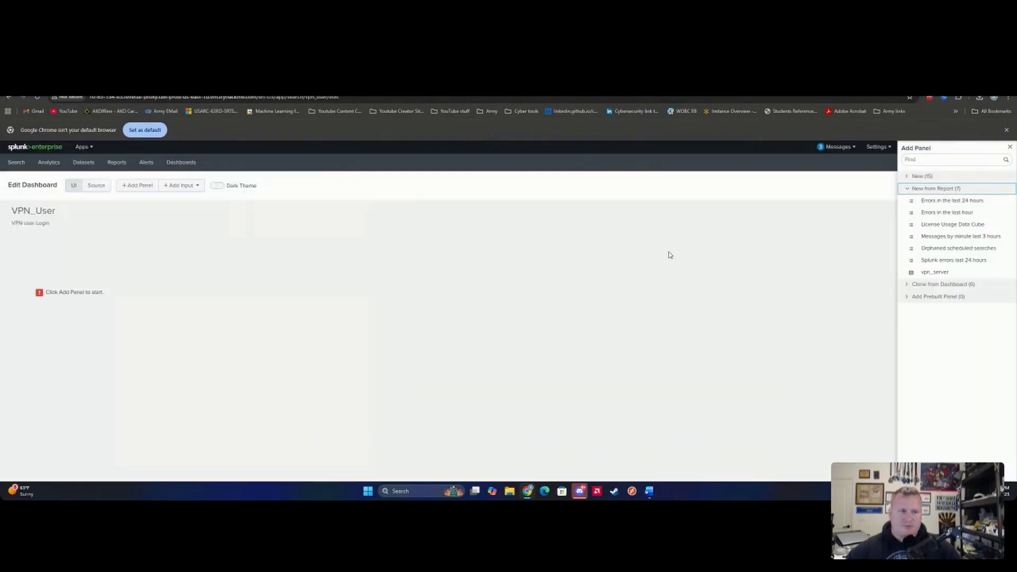
- Add the vpn_server report to the VPN_User dashboard as a panel
{"action": "left_click", "coordinate": [940, 272]}
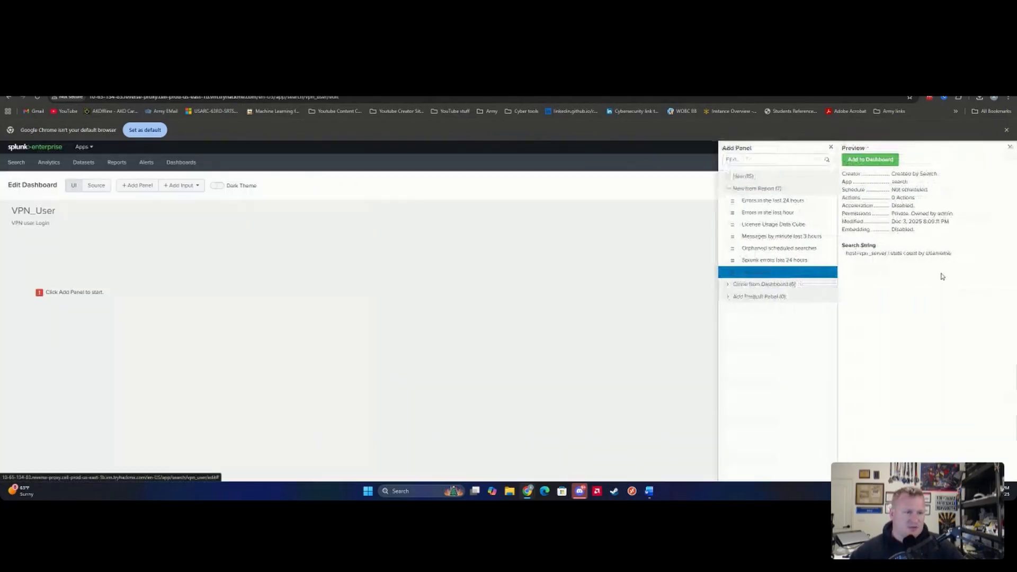
{"action": "left_click", "coordinate": [883, 160]}
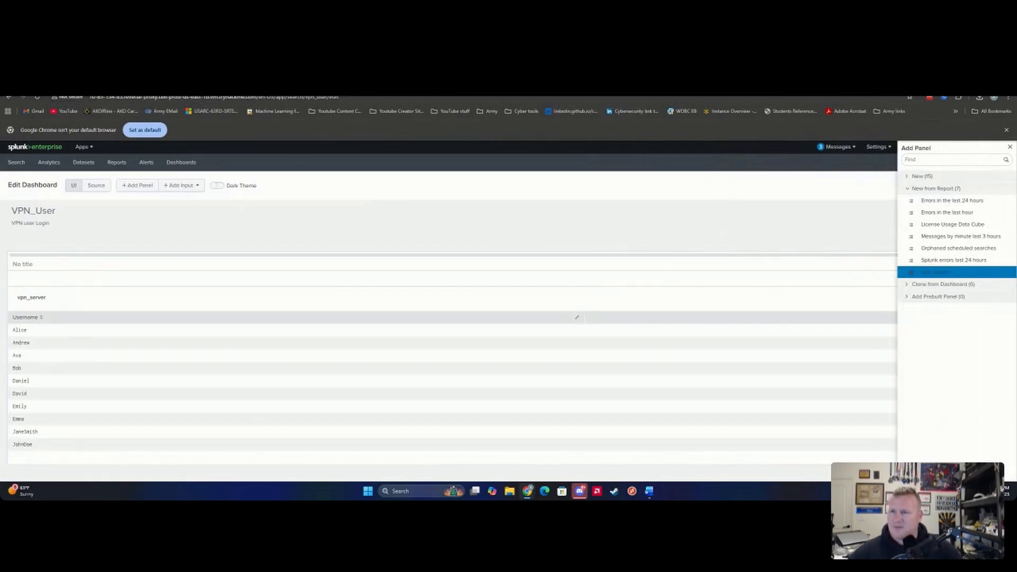
- Review the end of the room's Task 3 on reports and compare Task 4's example of adding a report panel
{"action": "left_click", "coordinate": [180, 83]}
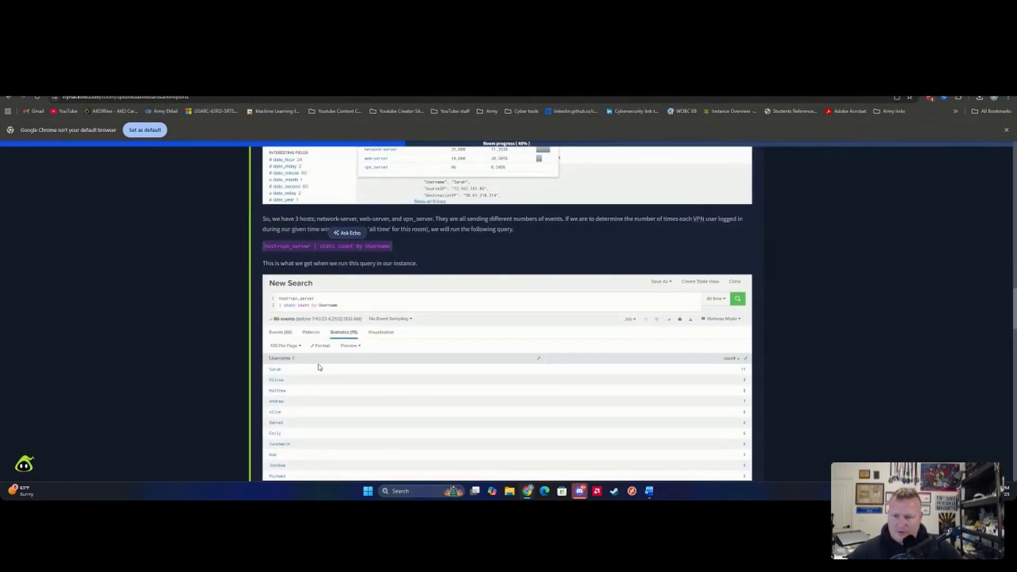
{"action": "scroll", "coordinate": [342, 366], "scroll_direction": "down", "scroll_amount": 15}
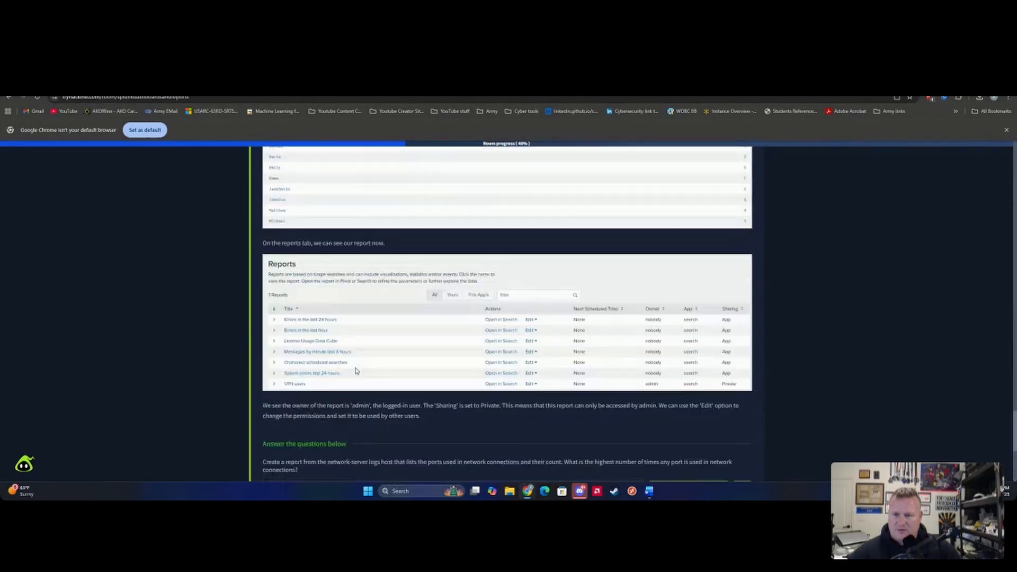
{"action": "scroll", "coordinate": [356, 371], "scroll_direction": "up", "scroll_amount": 1}
{"action": "scroll", "coordinate": [331, 356], "scroll_direction": "down", "scroll_amount": 4}
{"action": "scroll", "coordinate": [330, 357], "scroll_direction": "up", "scroll_amount": 3}
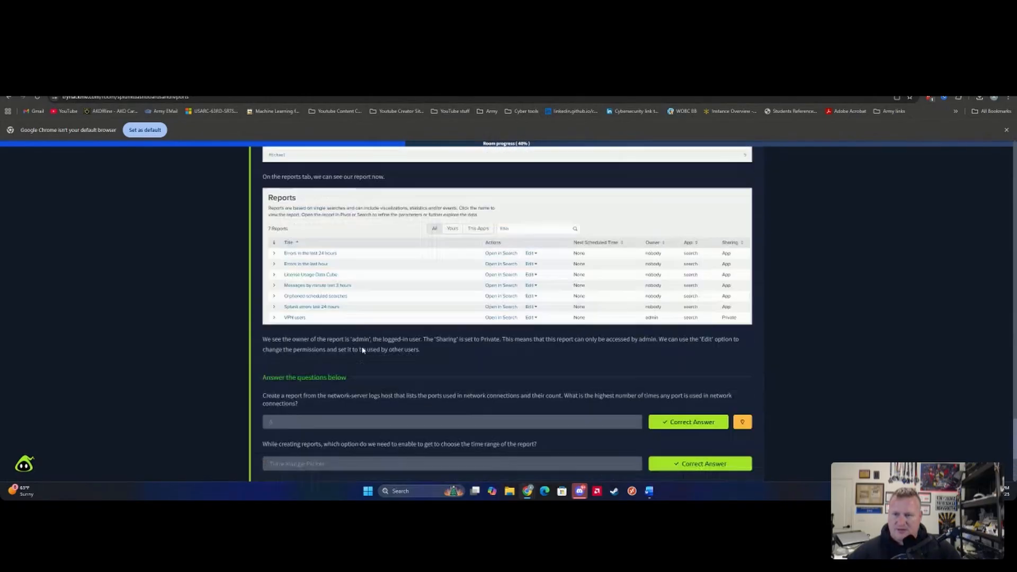
{"action": "scroll", "coordinate": [361, 352], "scroll_direction": "down", "scroll_amount": 3}
{"action": "left_click", "coordinate": [337, 322]}
{"action": "scroll", "coordinate": [337, 321], "scroll_direction": "down", "scroll_amount": 15}
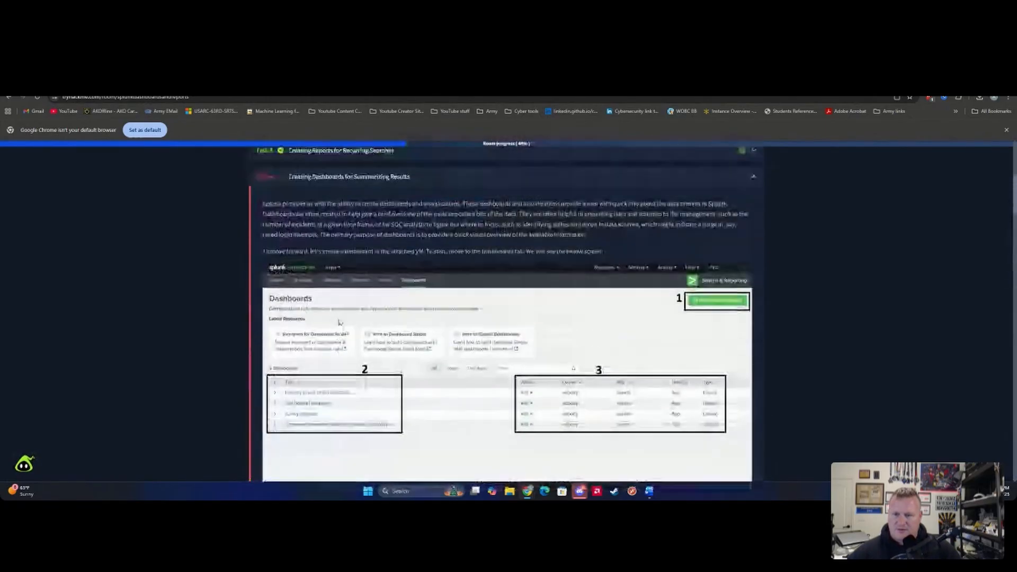
{"action": "scroll", "coordinate": [419, 351], "scroll_direction": "down", "scroll_amount": 8}
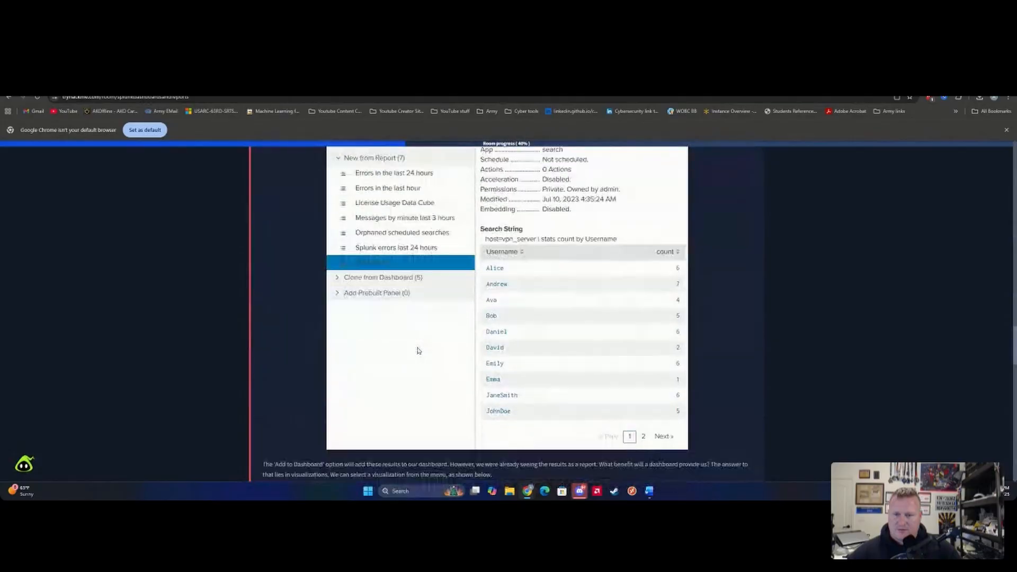
{"action": "scroll", "coordinate": [517, 318], "scroll_direction": "up", "scroll_amount": 3}
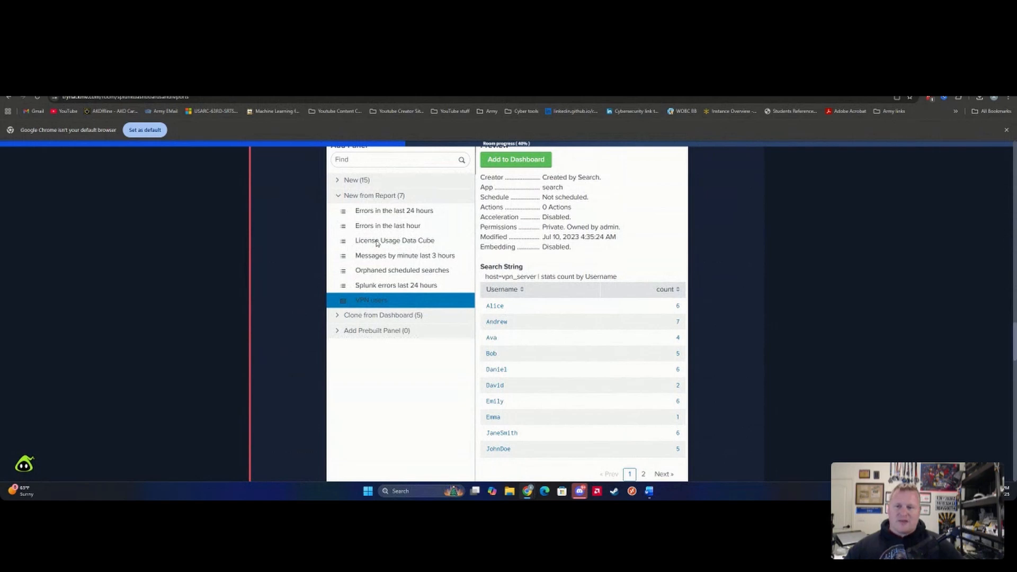
- Close the dashboard's panel picker and read the room's instructions on selecting the column chart visualization
{"action": "left_click", "coordinate": [228, 82]}
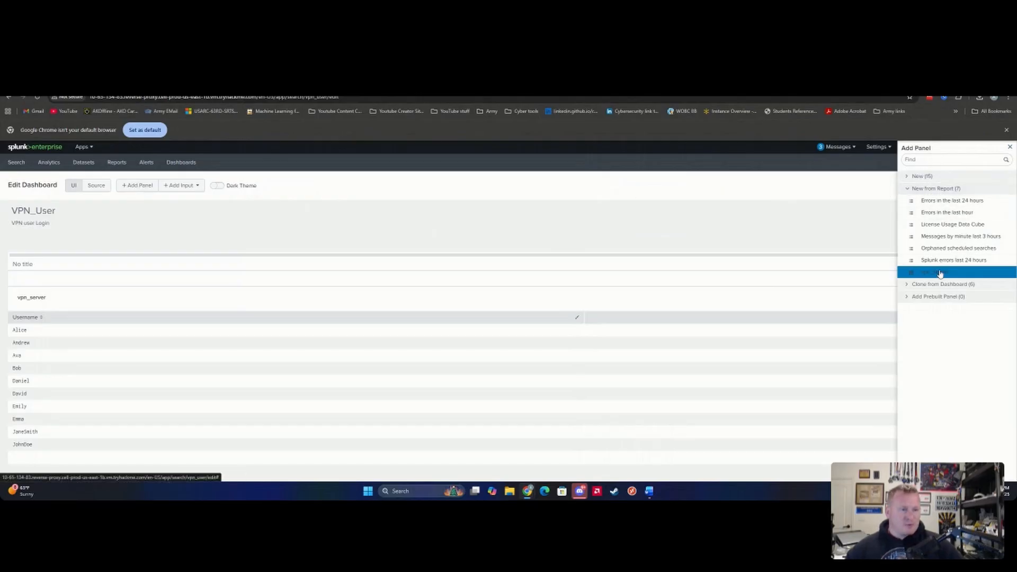
{"action": "left_click", "coordinate": [1009, 148]}
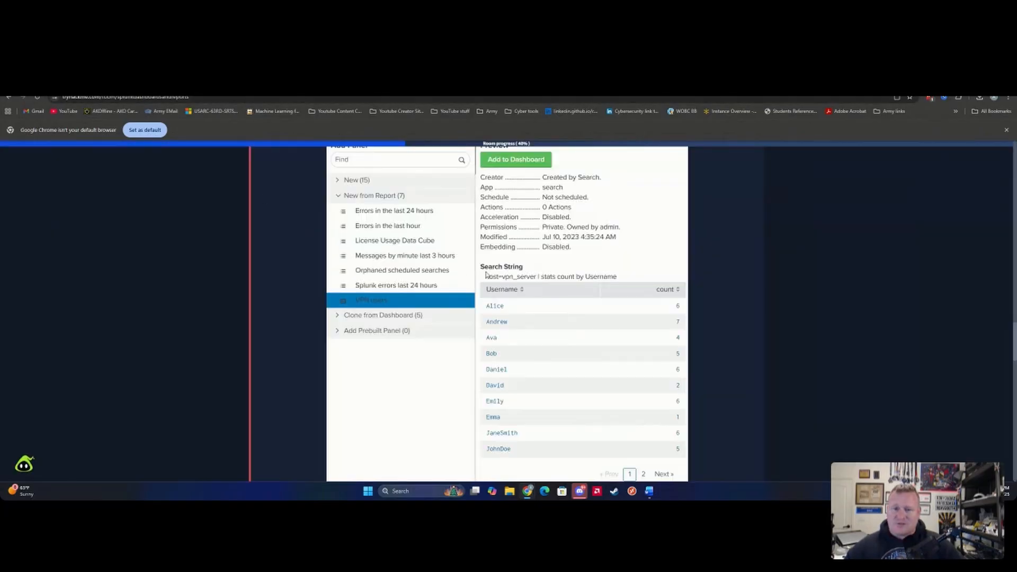
{"action": "scroll", "coordinate": [486, 275], "scroll_direction": "down", "scroll_amount": 7}
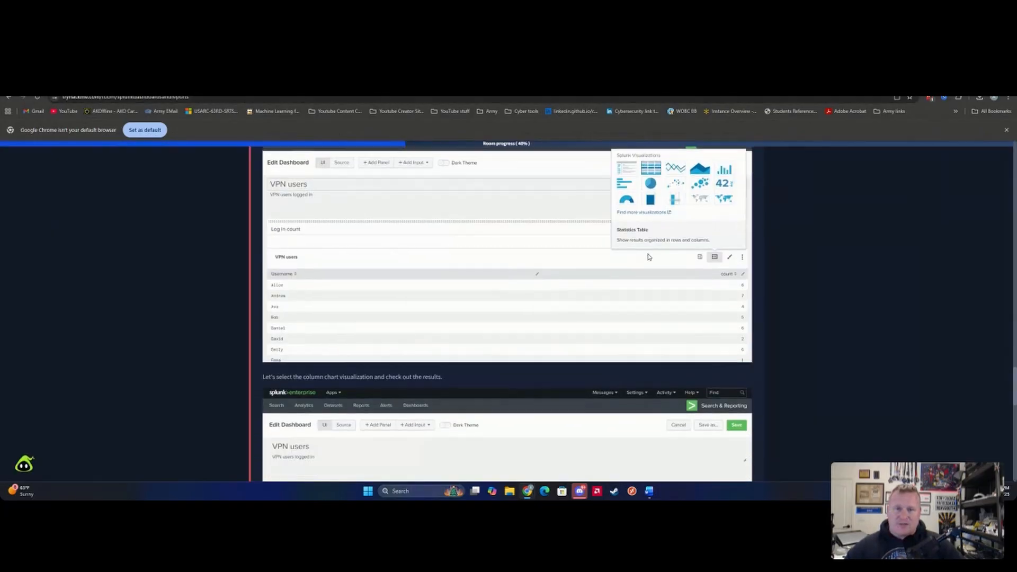
{"action": "scroll", "coordinate": [358, 251], "scroll_direction": "up", "scroll_amount": 2}
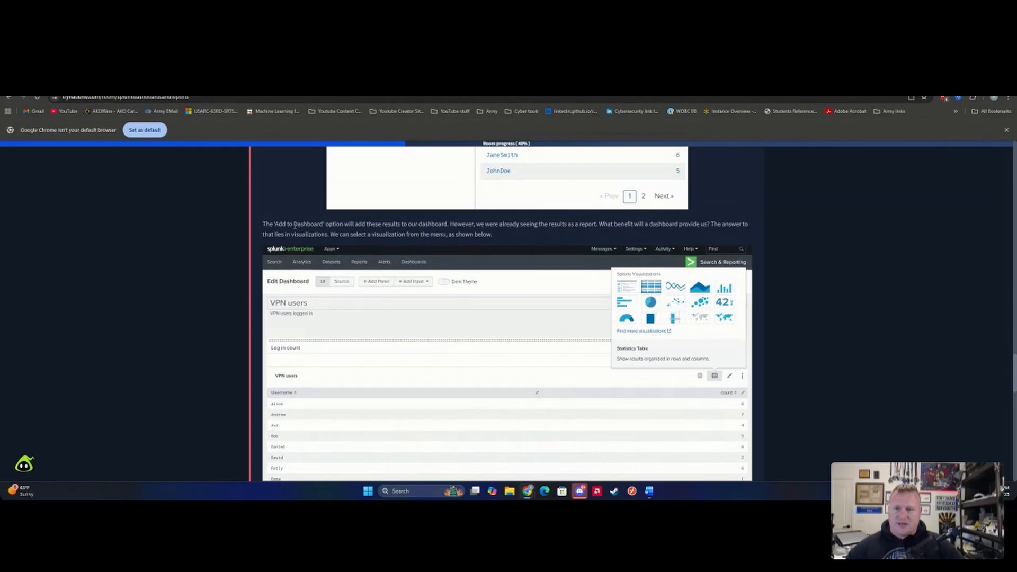
{"action": "scroll", "coordinate": [484, 260], "scroll_direction": "down", "scroll_amount": 4}
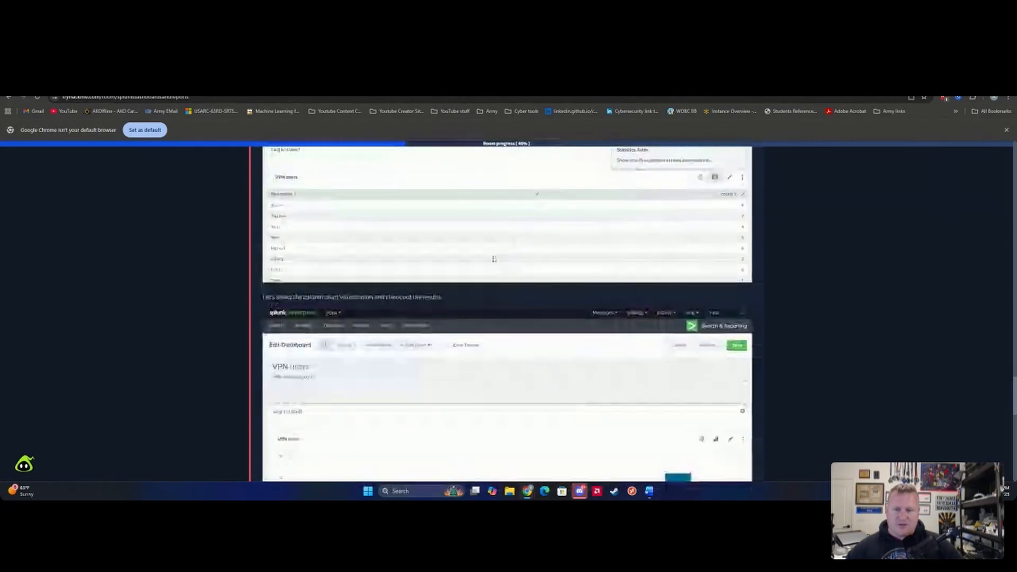
{"action": "left_click_drag", "start_coordinate": [303, 298], "coordinate": [372, 298]}
{"action": "left_click", "coordinate": [466, 83]}
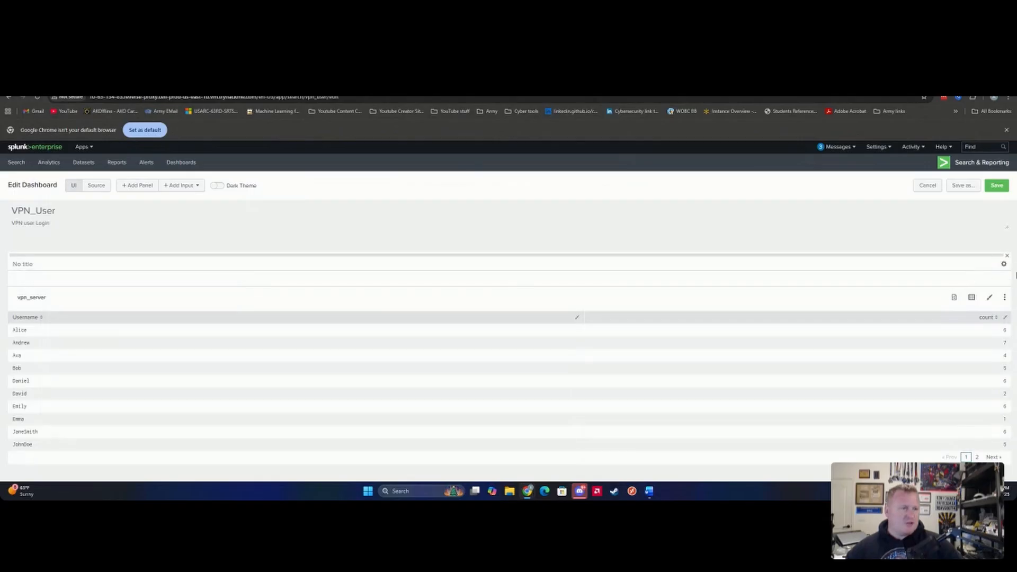
- Try displaying the vpn_server panel as a column chart and reapply the column chart after zooming into one bar
{"action": "left_click", "coordinate": [972, 298]}
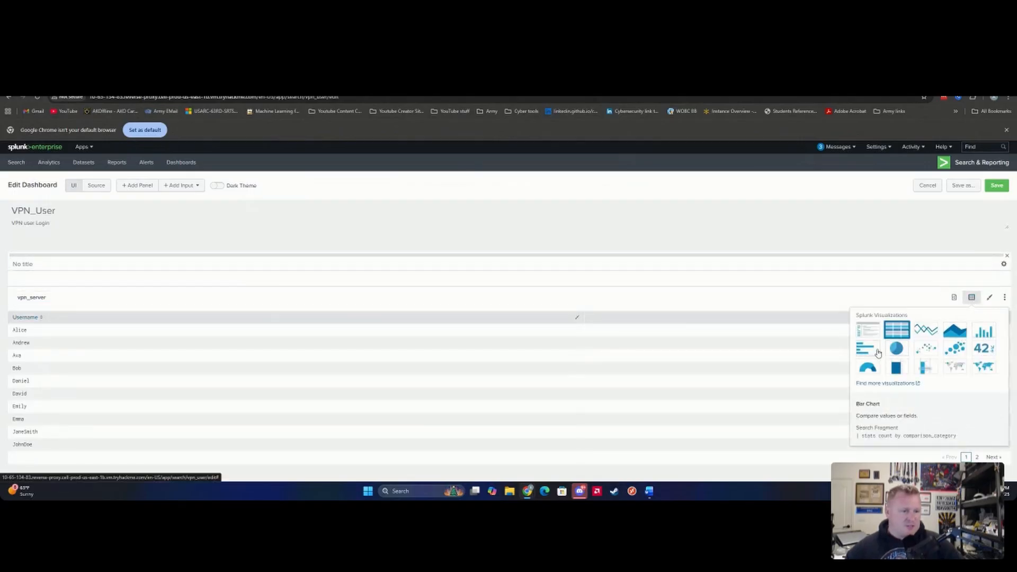
{"action": "left_click", "coordinate": [983, 339]}
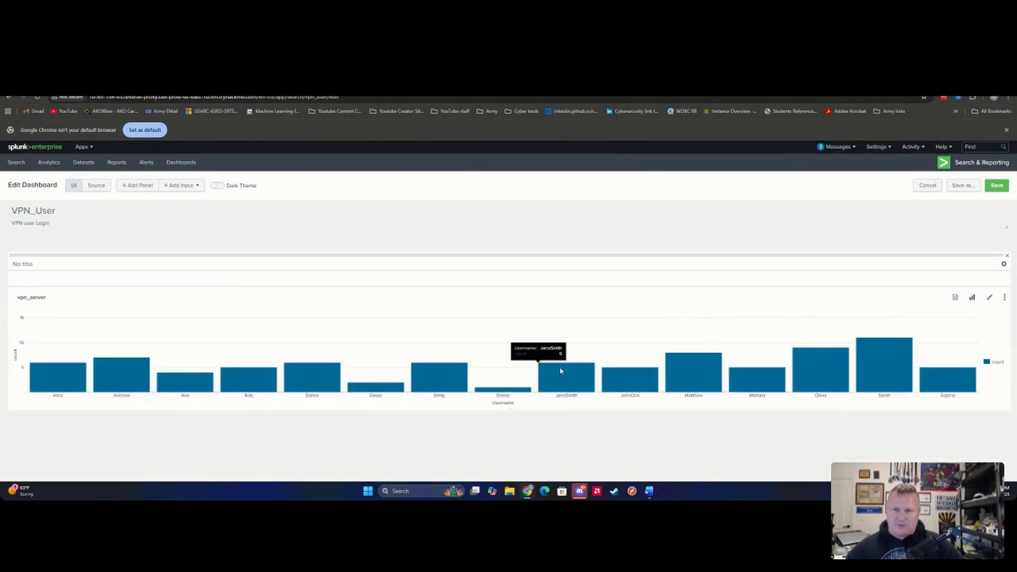
{"action": "left_click_drag", "start_coordinate": [531, 371], "coordinate": [577, 371]}
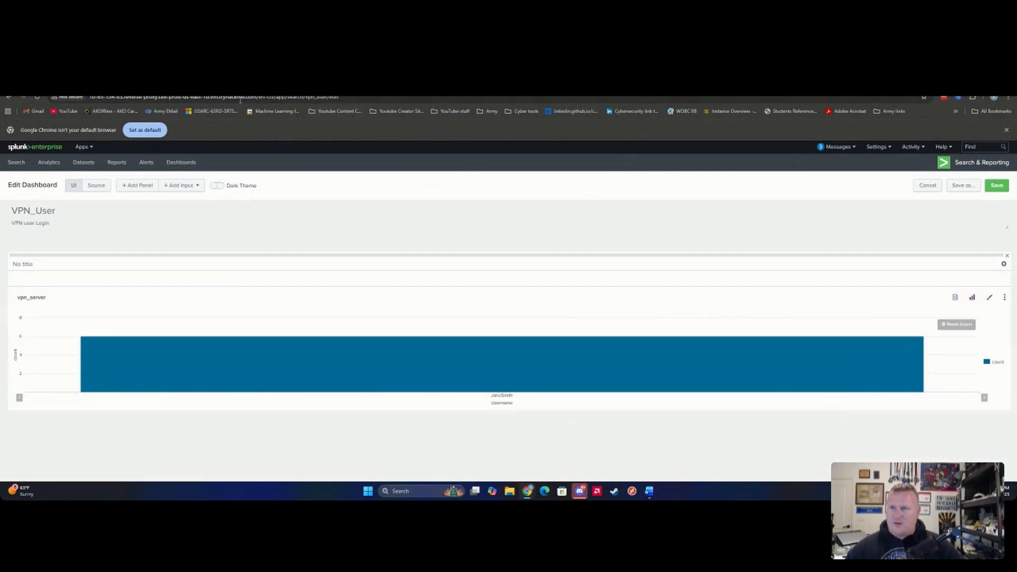
{"action": "left_click", "coordinate": [972, 300]}
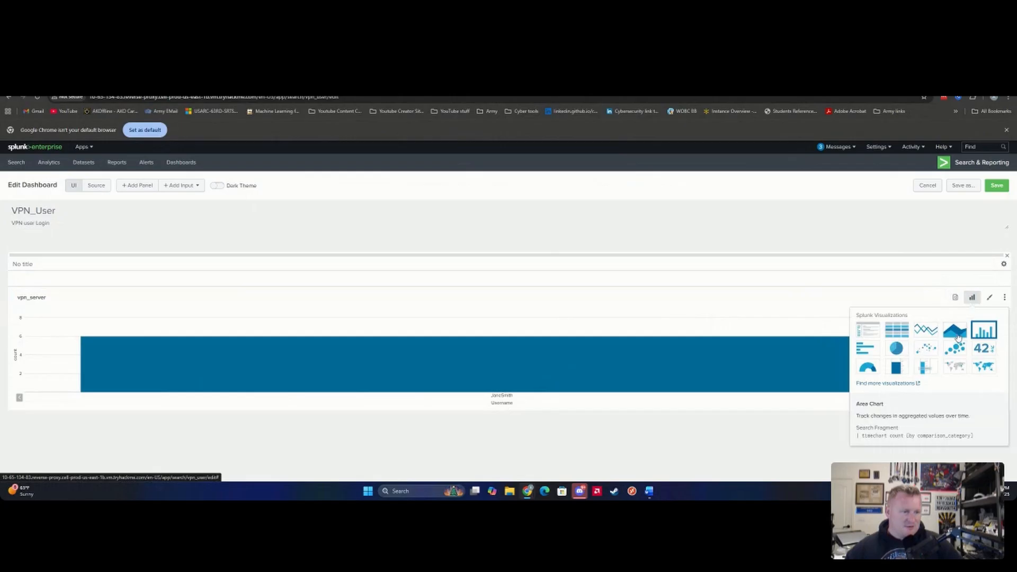
{"action": "left_click", "coordinate": [980, 336]}
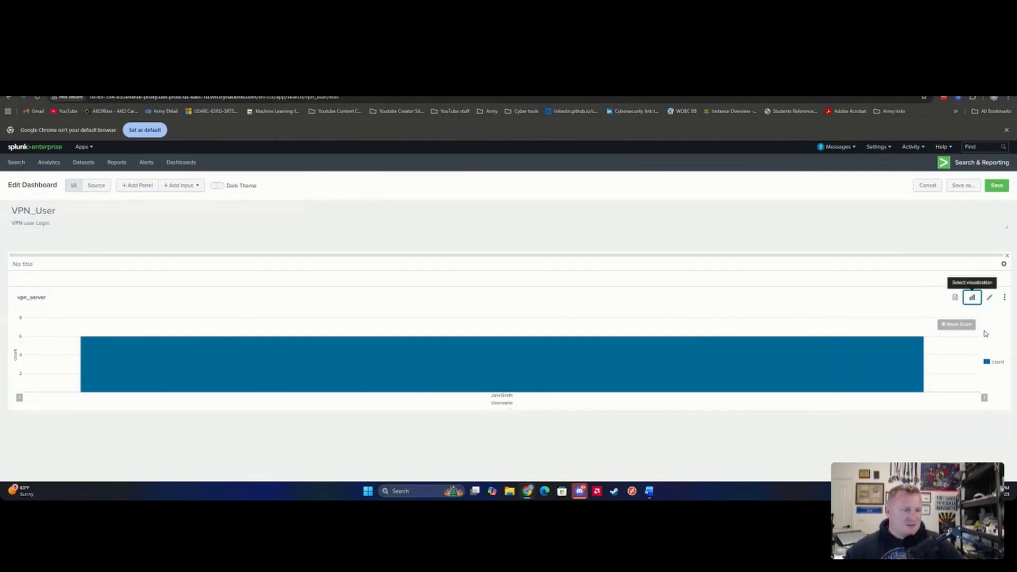
- Replace the vpn_server panel with a fresh one from the same report and display it as a column chart
{"action": "left_click", "coordinate": [1007, 258]}
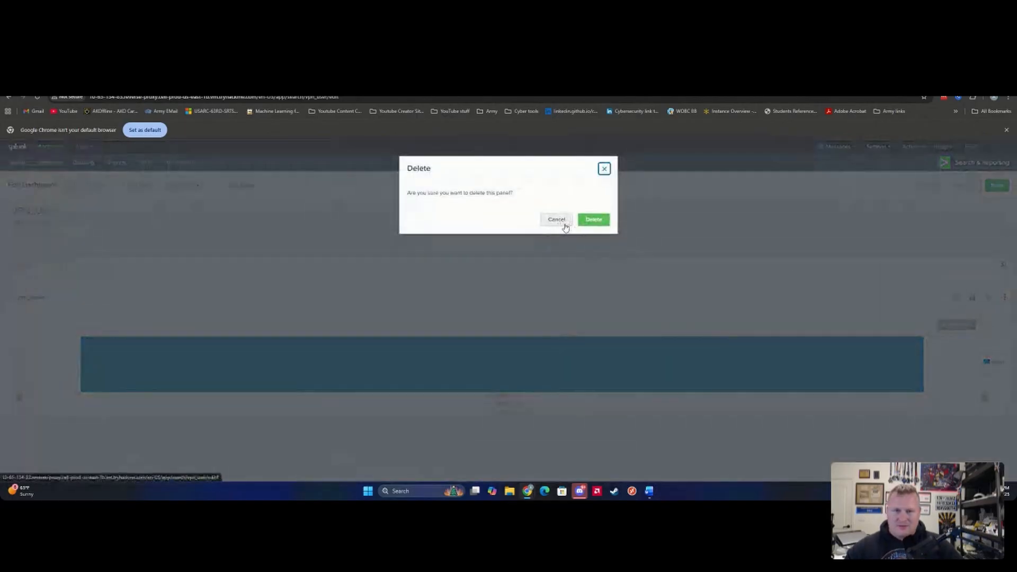
{"action": "left_click", "coordinate": [593, 220]}
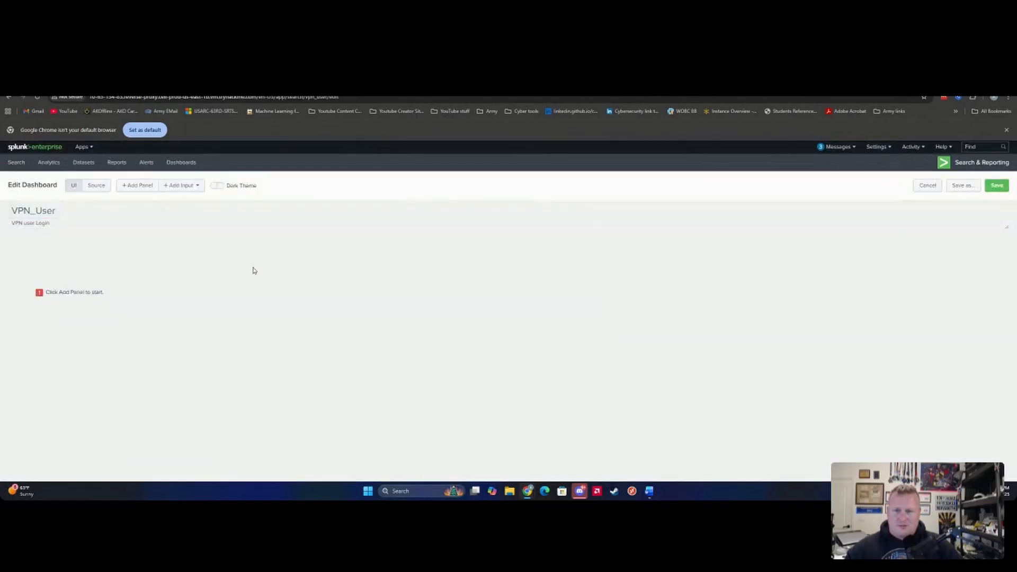
{"action": "left_click", "coordinate": [137, 185]}
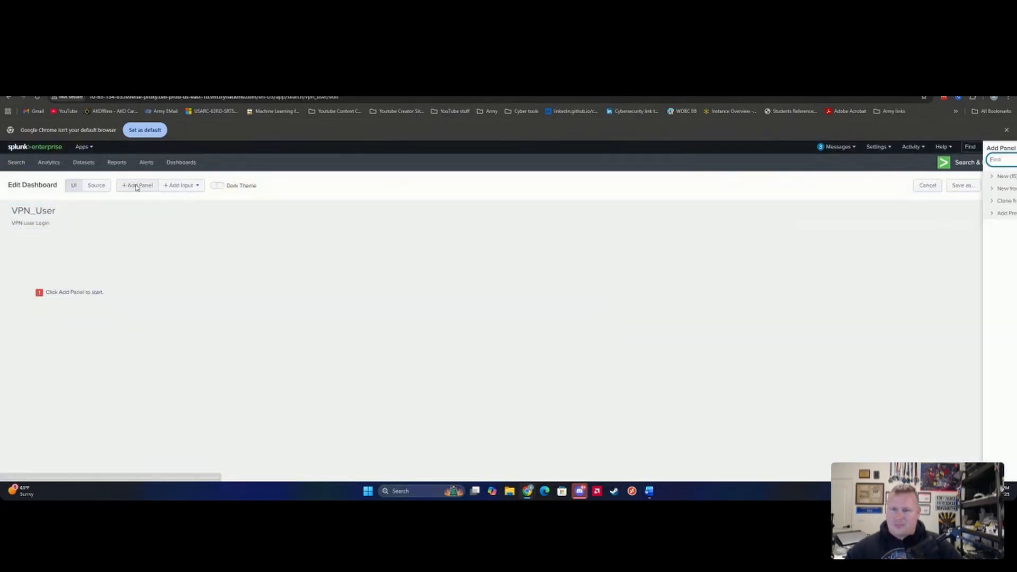
{"action": "left_click", "coordinate": [923, 192]}
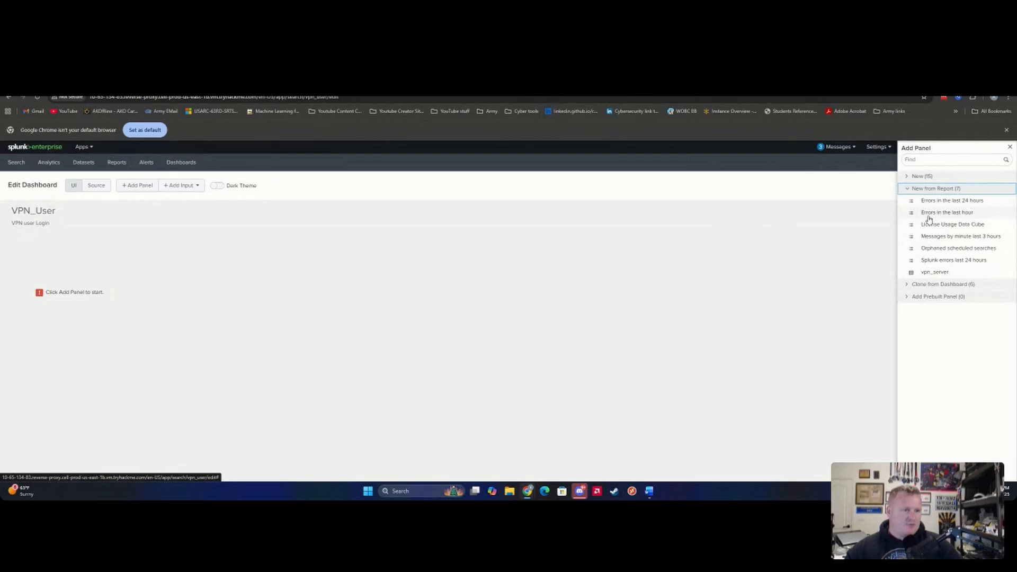
{"action": "left_click", "coordinate": [943, 273]}
{"action": "left_click", "coordinate": [895, 166]}
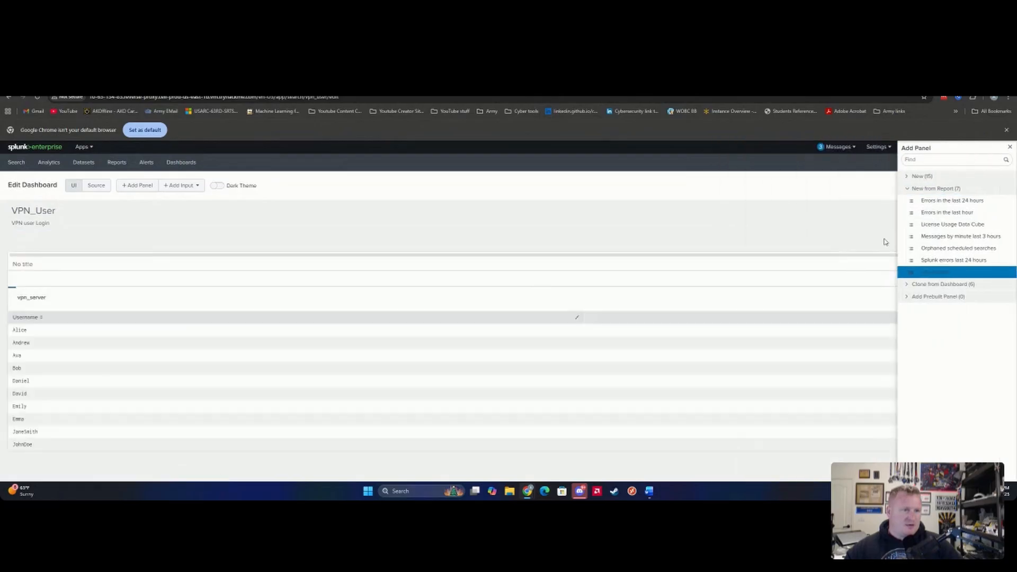
{"action": "left_click", "coordinate": [1013, 151]}
{"action": "left_click", "coordinate": [972, 297]}
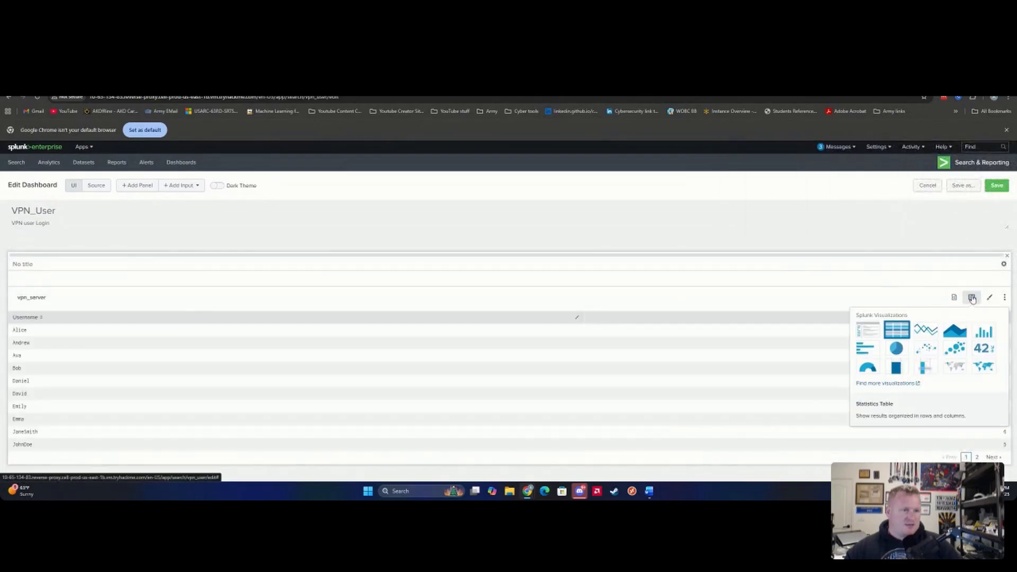
{"action": "left_click", "coordinate": [984, 333]}
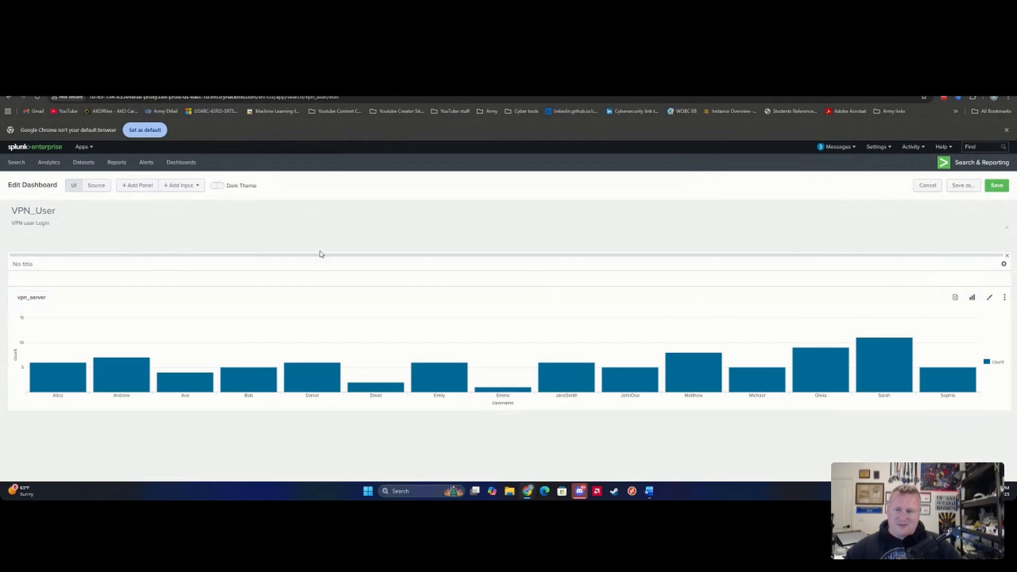
- Switch to the TryHackMe room and read the rest of Task 4, including the finished dashboard example and its questions
{"action": "key", "text": "ctrl+Tab"}
{"action": "scroll", "coordinate": [345, 234], "scroll_direction": "down", "scroll_amount": 5}
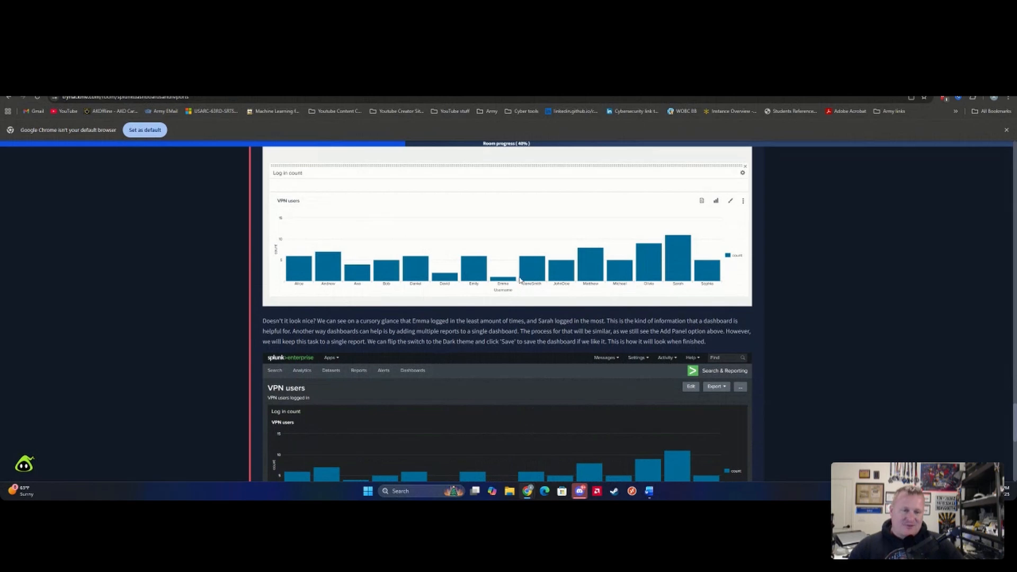
{"action": "scroll", "coordinate": [547, 265], "scroll_direction": "up", "scroll_amount": 2}
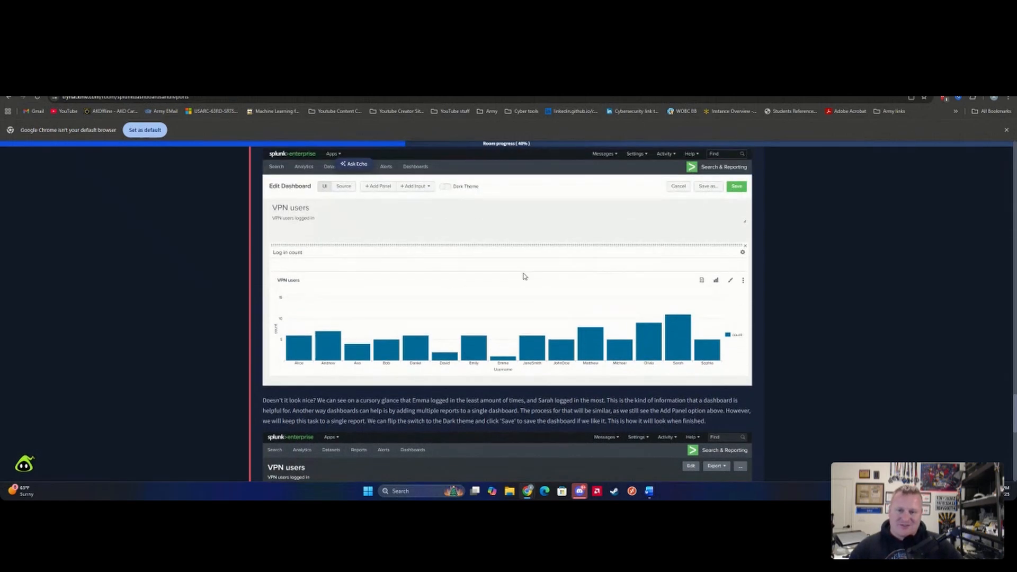
{"action": "scroll", "coordinate": [525, 275], "scroll_direction": "down", "scroll_amount": 4}
{"action": "scroll", "coordinate": [546, 339], "scroll_direction": "down", "scroll_amount": 1}
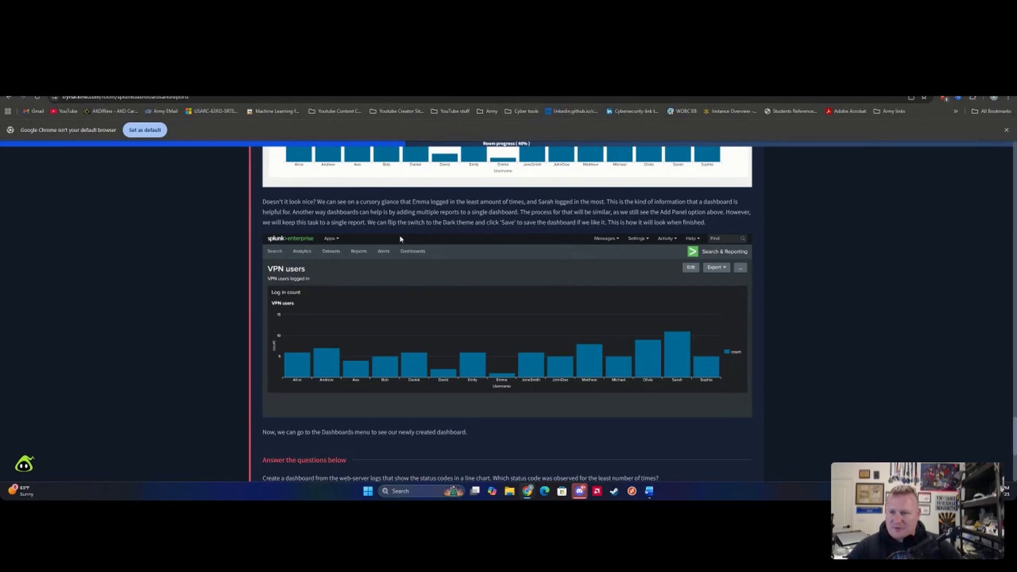
{"action": "scroll", "coordinate": [371, 241], "scroll_direction": "down", "scroll_amount": 3}
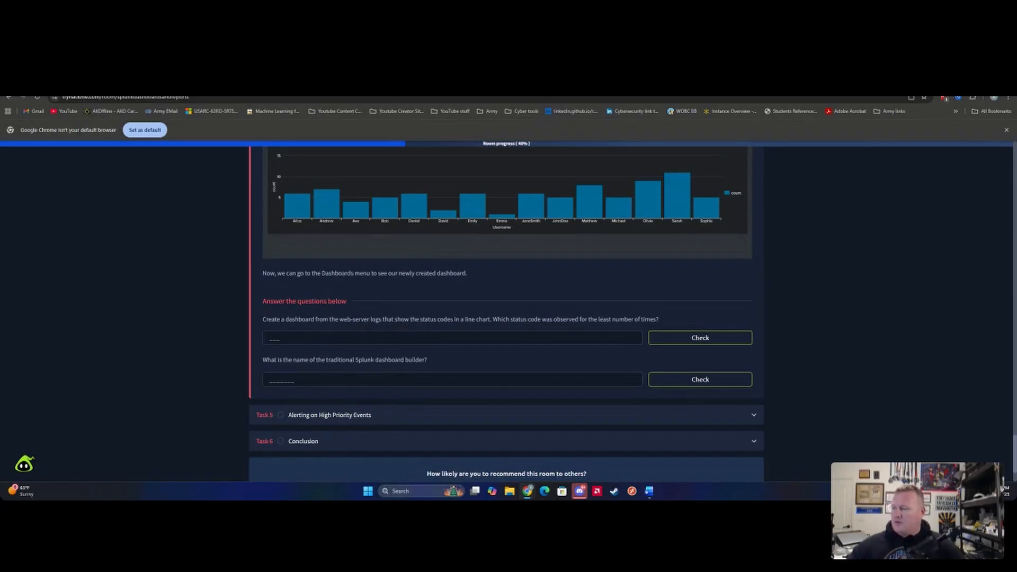
{"action": "scroll", "coordinate": [256, 210], "scroll_direction": "up", "scroll_amount": 6}
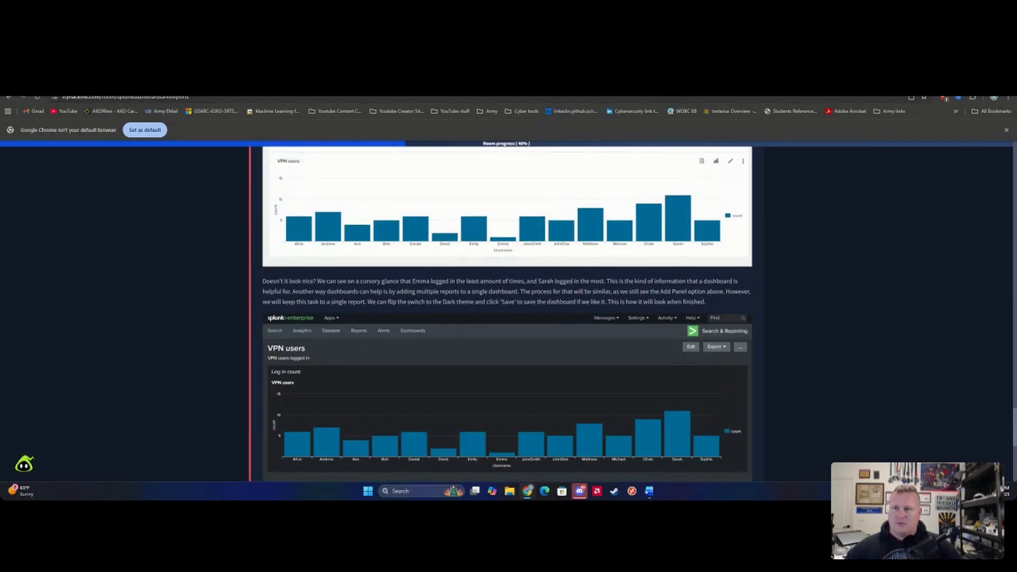
- Return to Splunk, open a new search and enter host=web-server | stats count by statsus_code | sort - count on three lines
{"action": "left_click", "coordinate": [186, 81]}
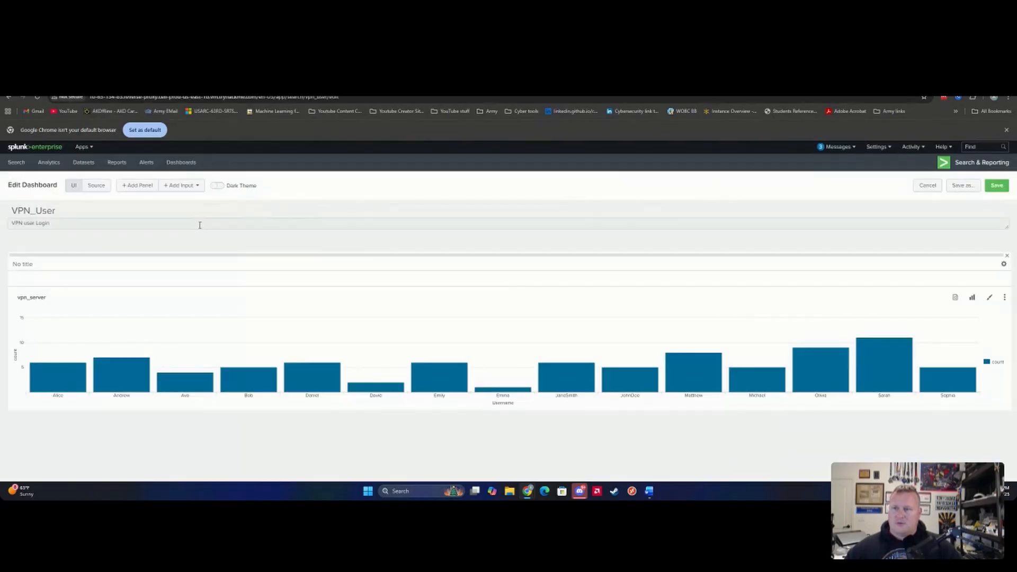
{"action": "left_click", "coordinate": [16, 163]}
{"action": "left_click", "coordinate": [543, 146]}
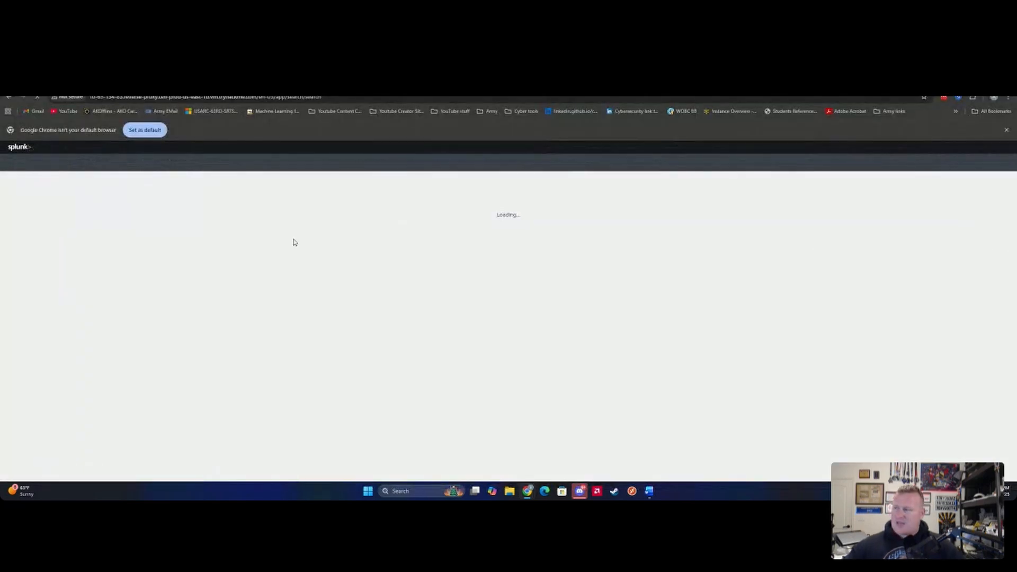
{"action": "left_click", "coordinate": [76, 205]}
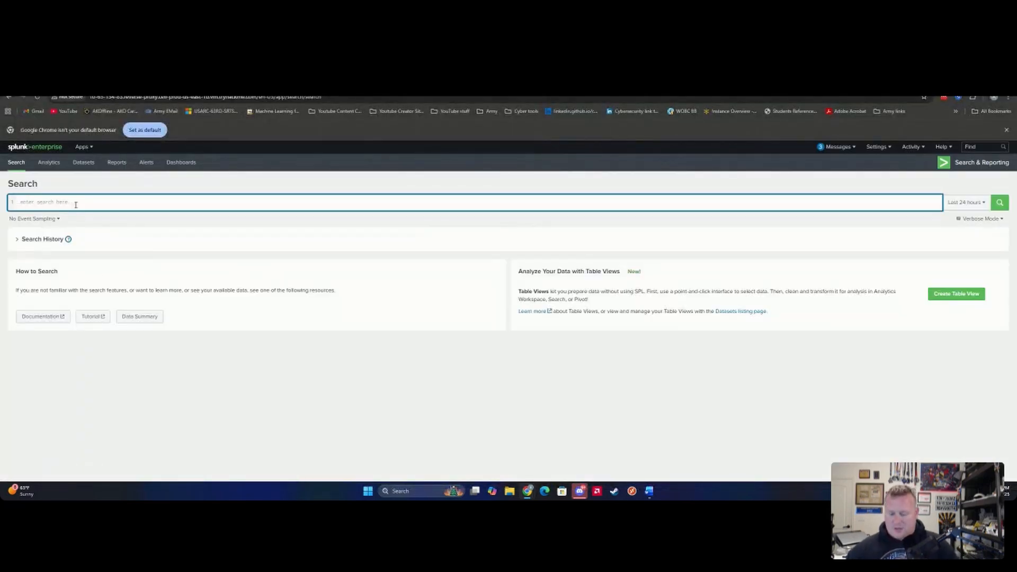
{"action": "type", "text": "host="}
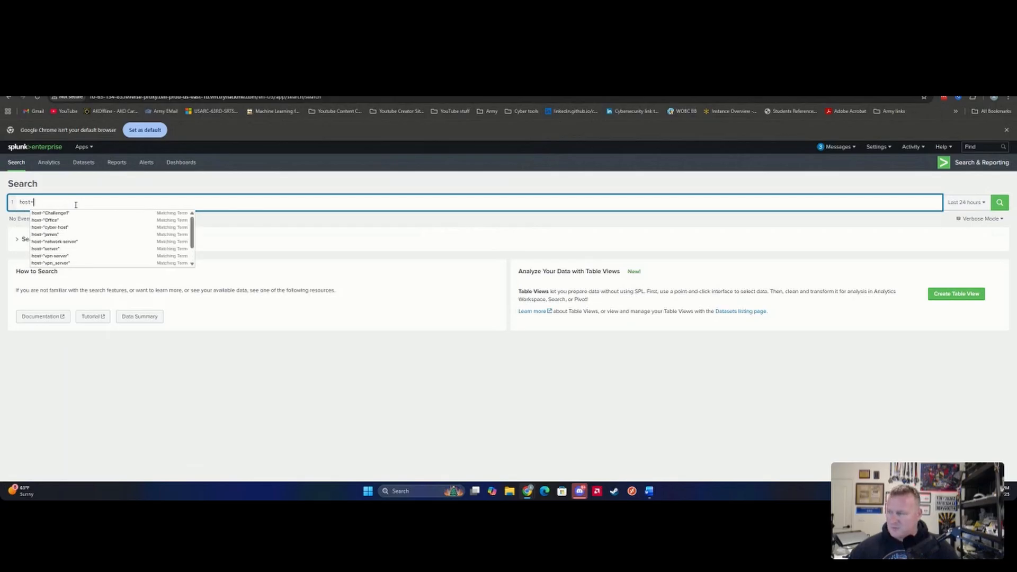
{"action": "type", "text": "web-se"}
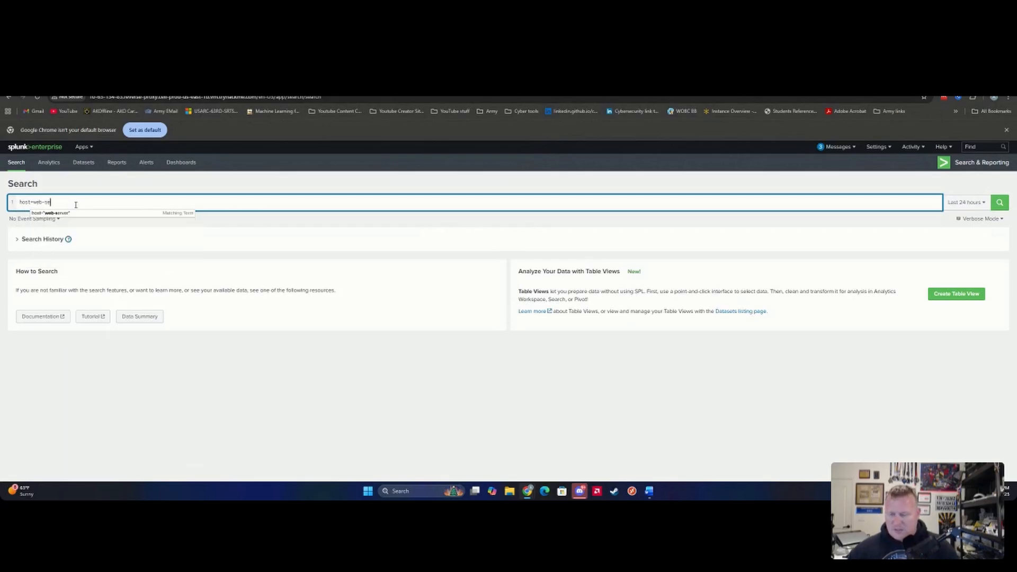
{"action": "type", "text": "rver"}
{"action": "key", "text": "shift+Return"}
{"action": "type", "text": "| "}
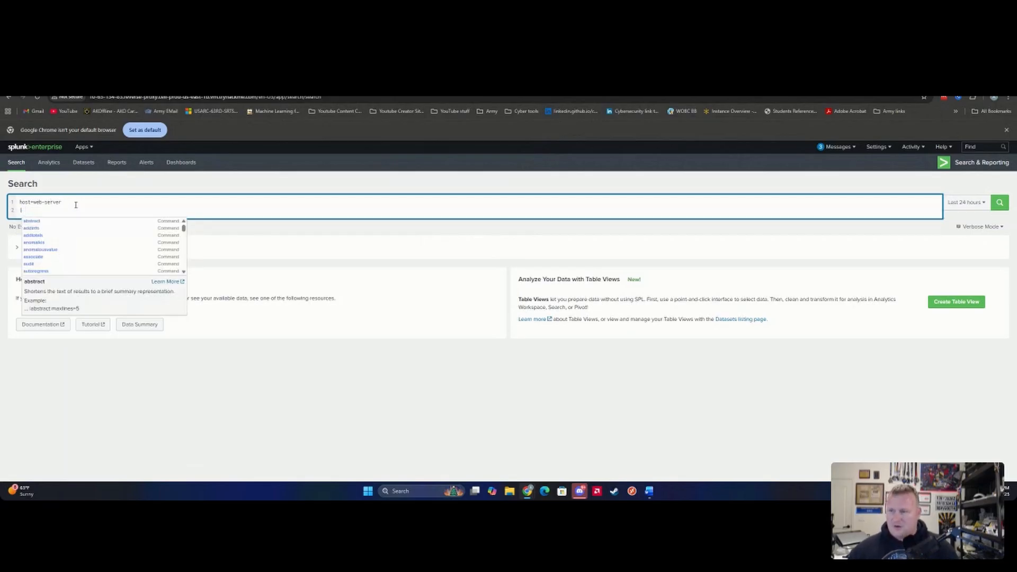
{"action": "type", "text": "stats"}
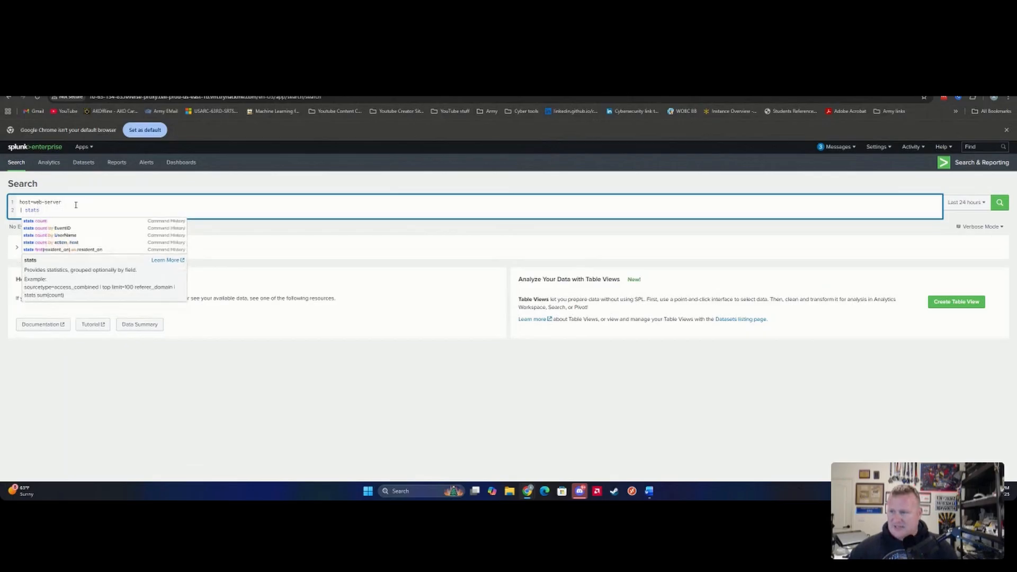
{"action": "type", "text": " count b"}
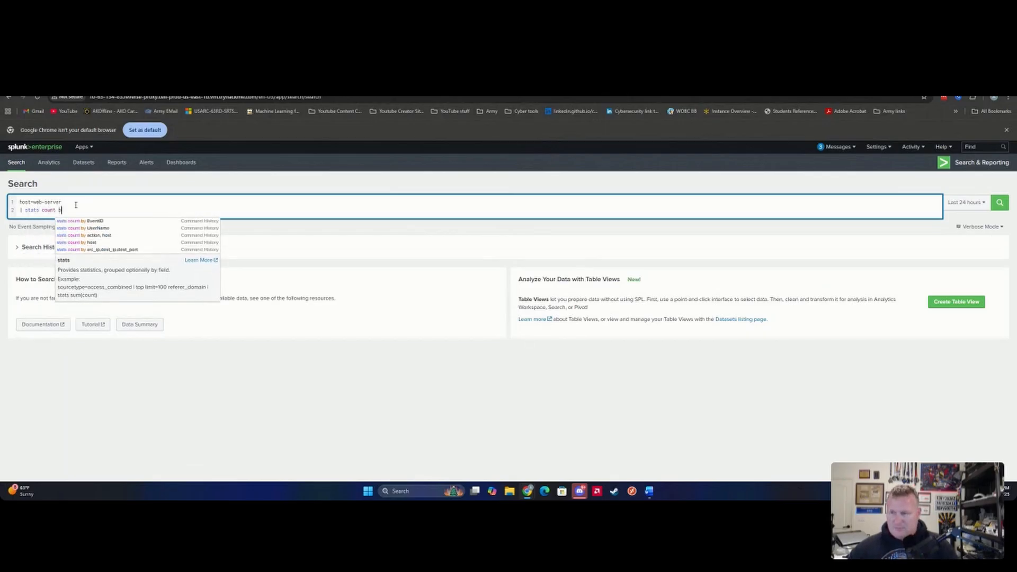
{"action": "type", "text": "y statsus"}
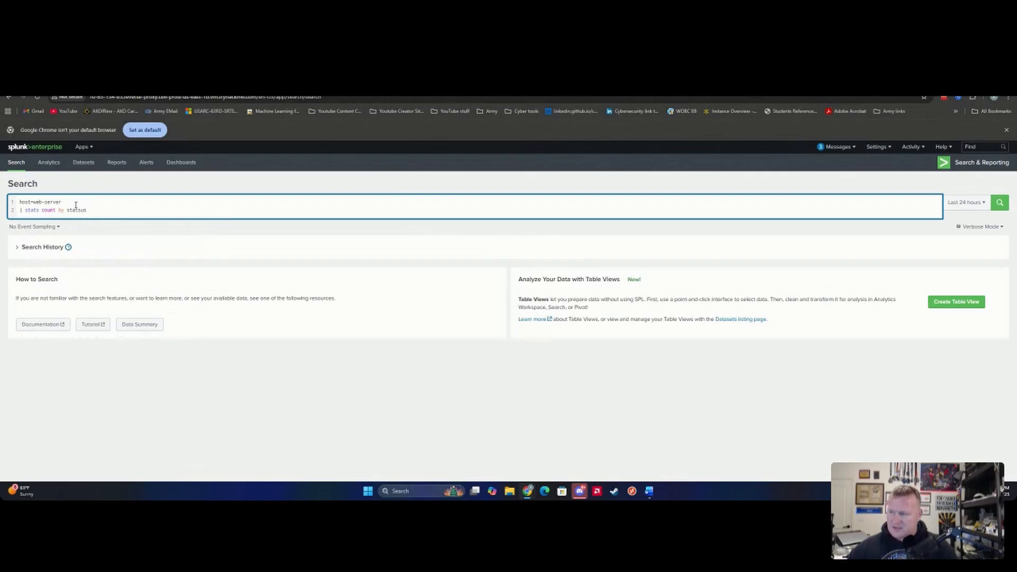
{"action": "type", "text": "_code "}
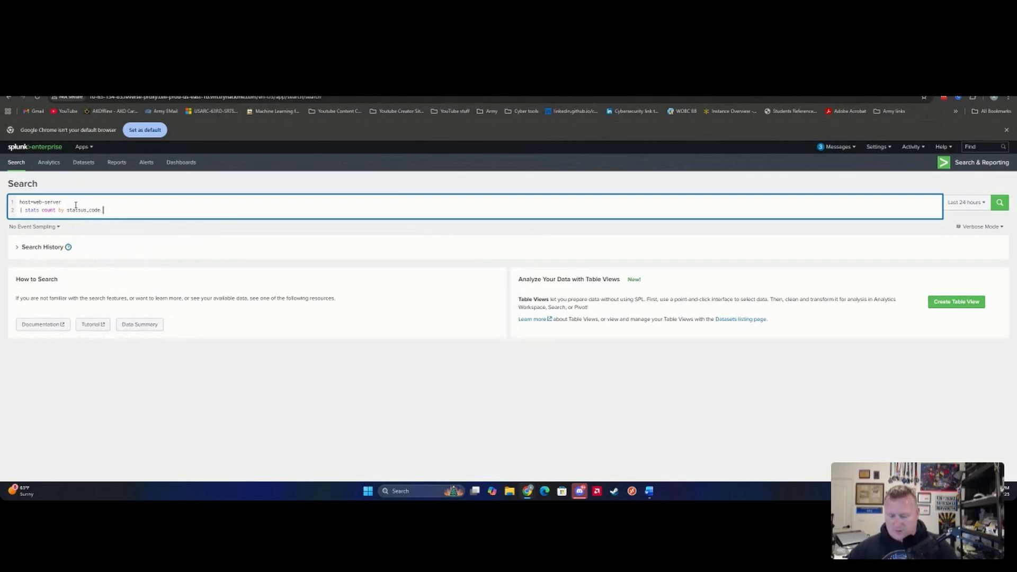
{"action": "type", "text": "| sort"}
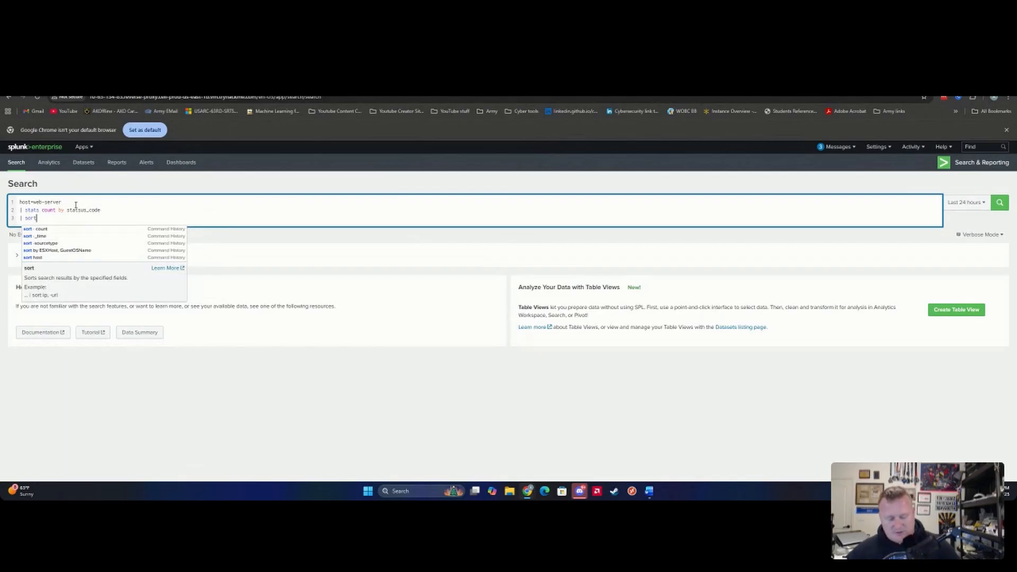
{"action": "type", "text": " - count"}
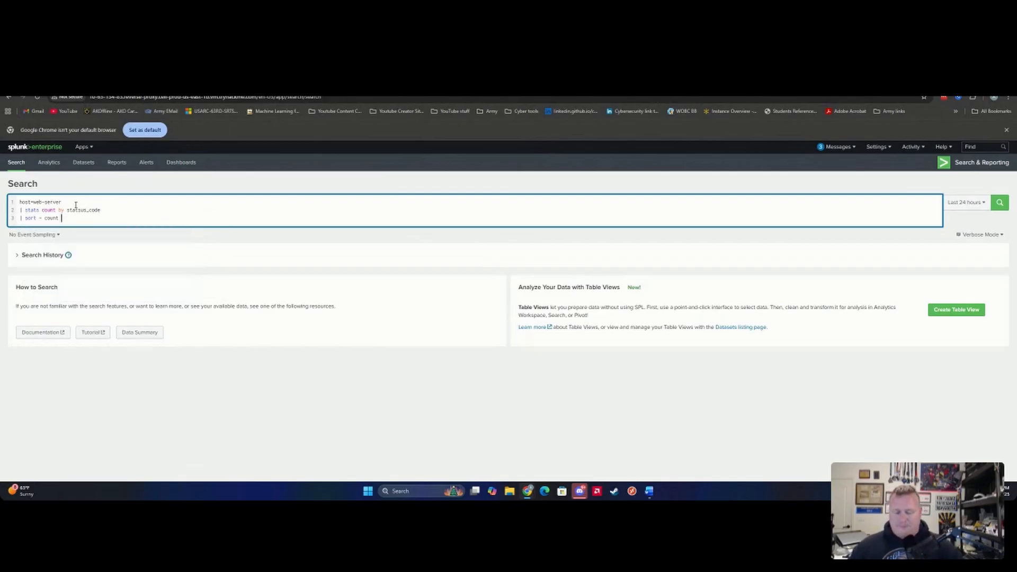
- Set the search's time range to All time and run it
{"action": "left_click", "coordinate": [967, 202]}
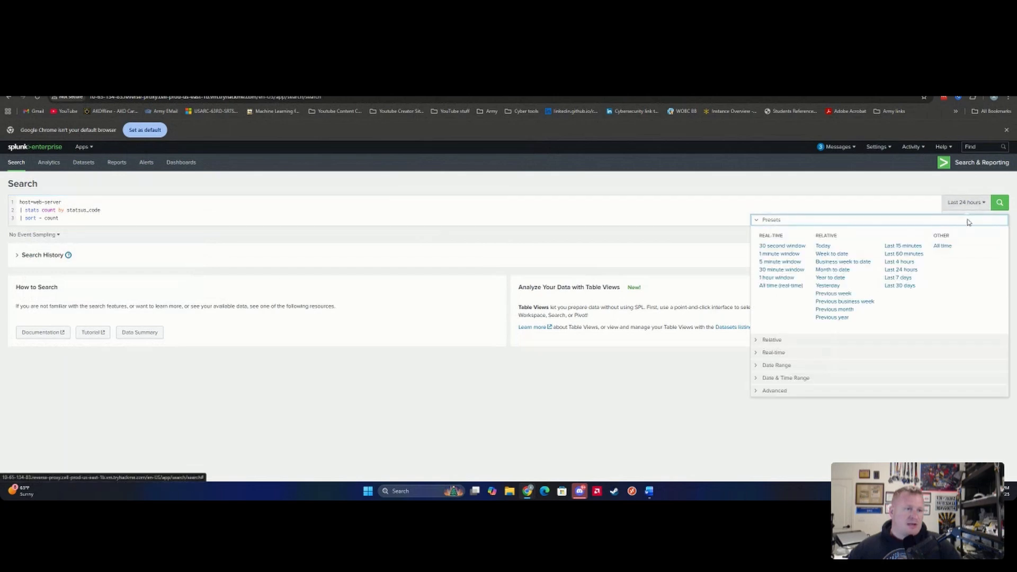
{"action": "left_click", "coordinate": [942, 246]}
{"action": "left_click", "coordinate": [1000, 203]}
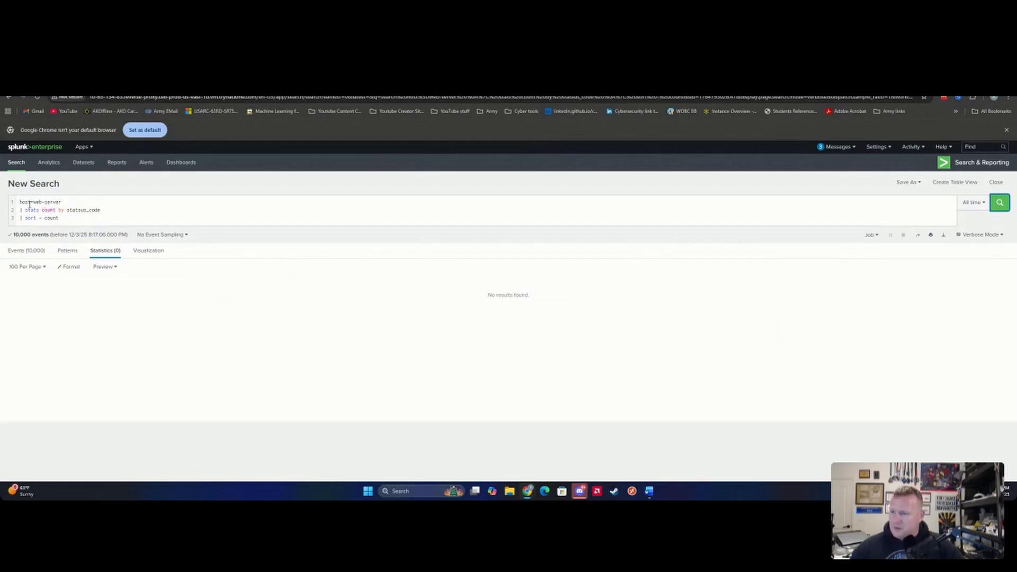
- Correct the field name in the stats command to status_code and rerun the search
{"action": "left_click", "coordinate": [64, 203]}
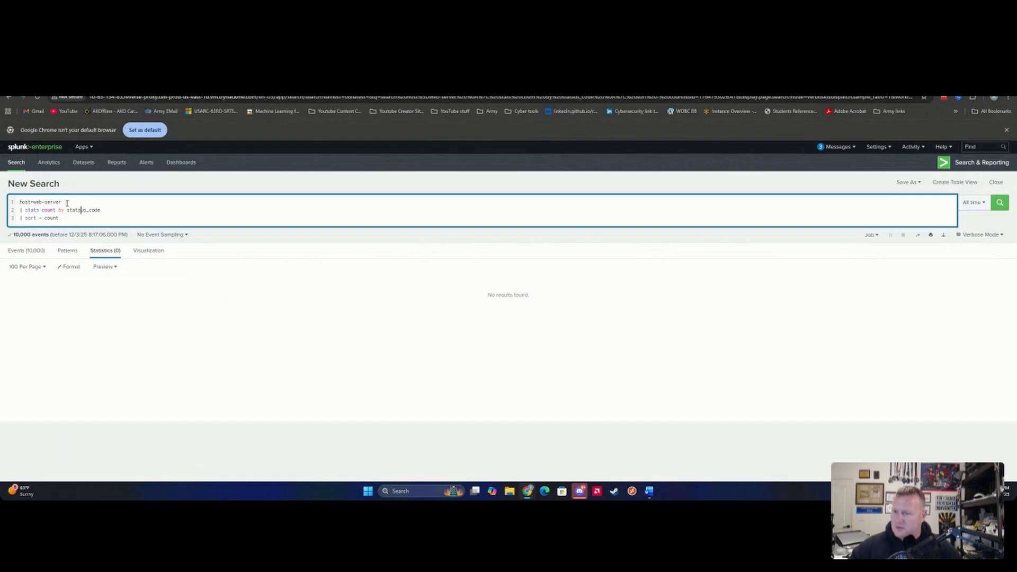
{"action": "key", "text": "BackSpace"}
{"action": "key", "text": "BackSpace"}
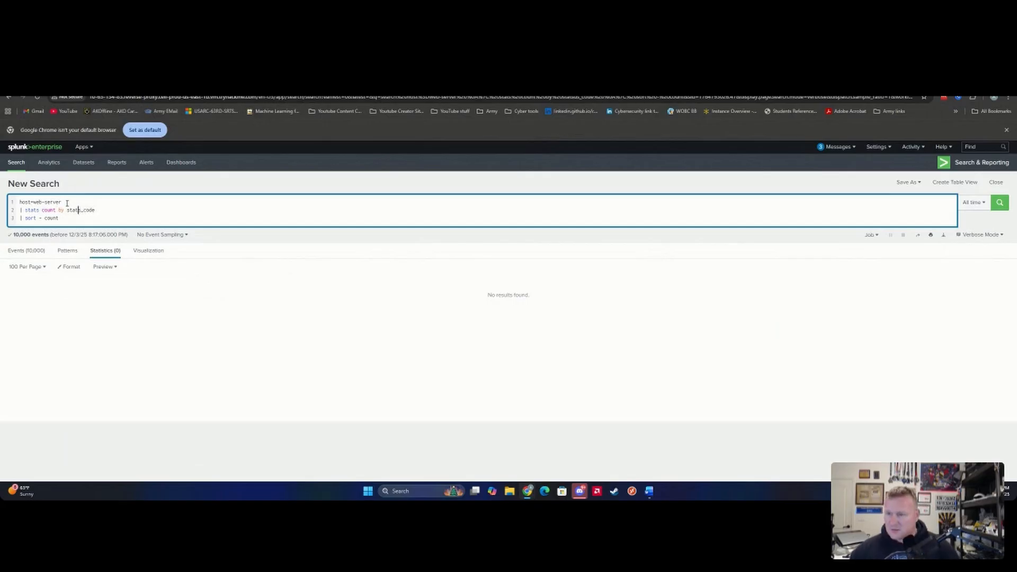
{"action": "type", "text": "u"}
{"action": "key", "text": "Return"}
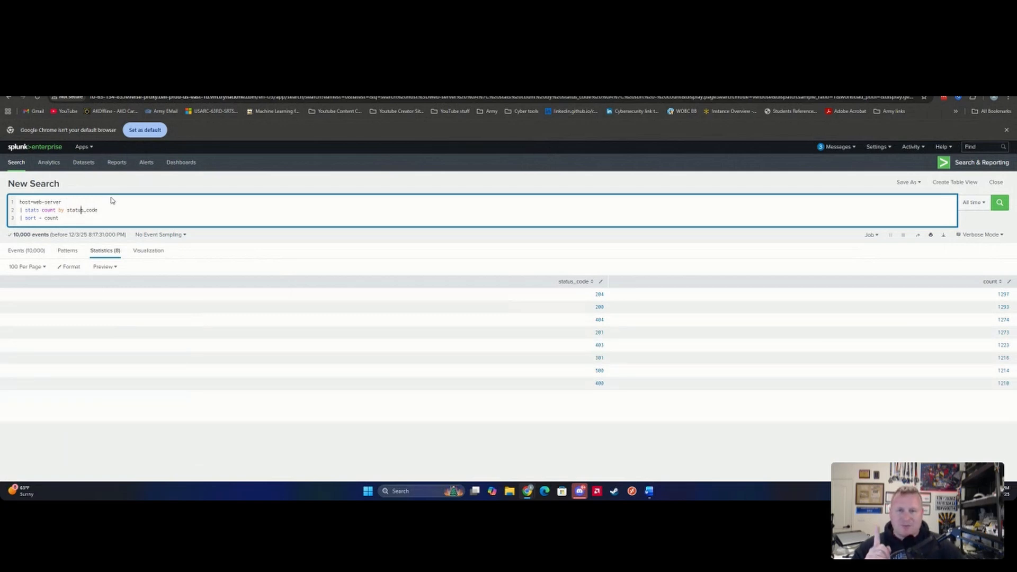
- Save the search as a report titled web_server 1 with description Stuff we need and a time range picker, view it, and open the dashboards list
{"action": "left_click", "coordinate": [919, 186]}
{"action": "left_click", "coordinate": [890, 199]}
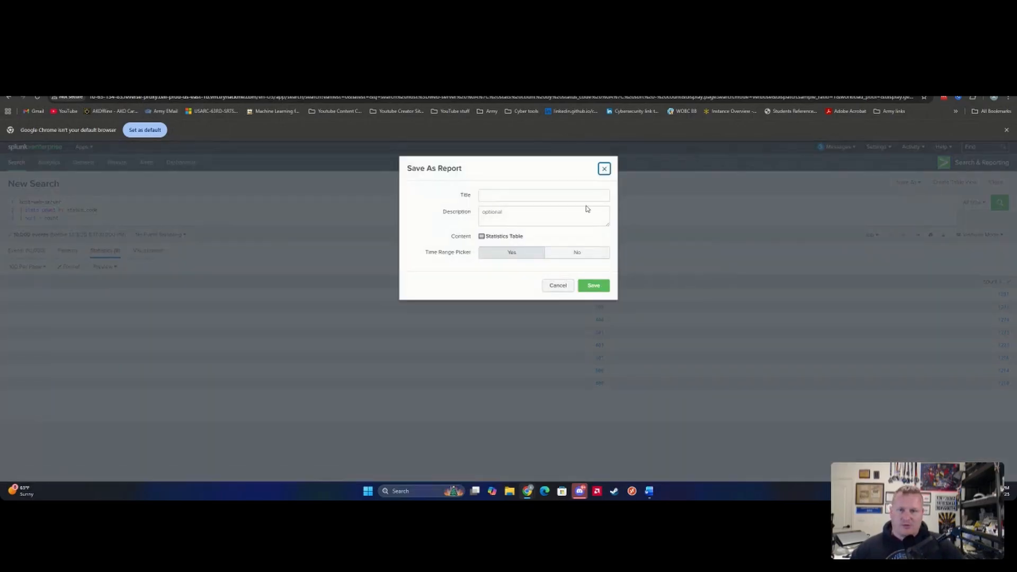
{"action": "left_click", "coordinate": [553, 197]}
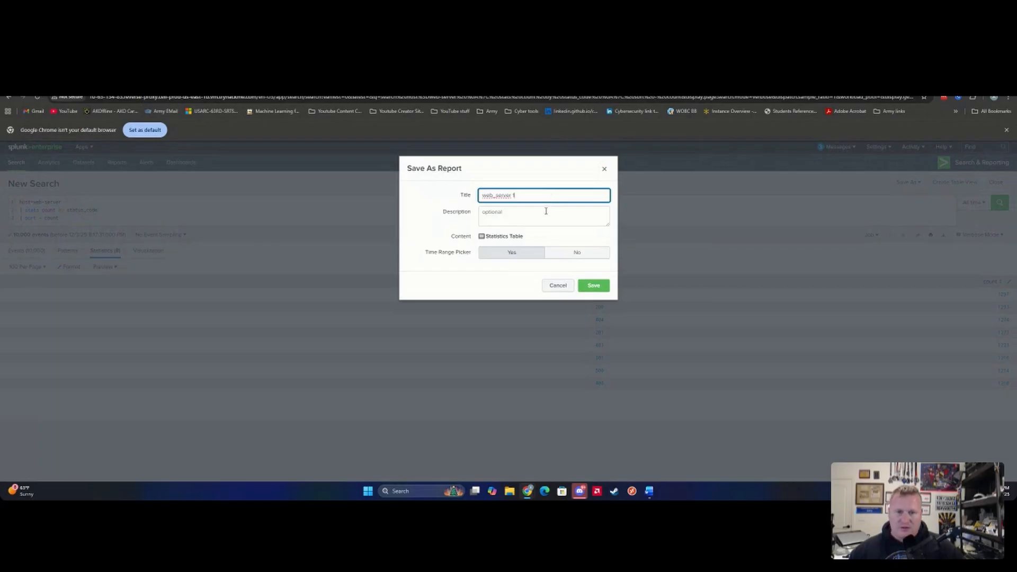
{"action": "left_click", "coordinate": [500, 217]}
{"action": "type", "text": "Stuff we need"}
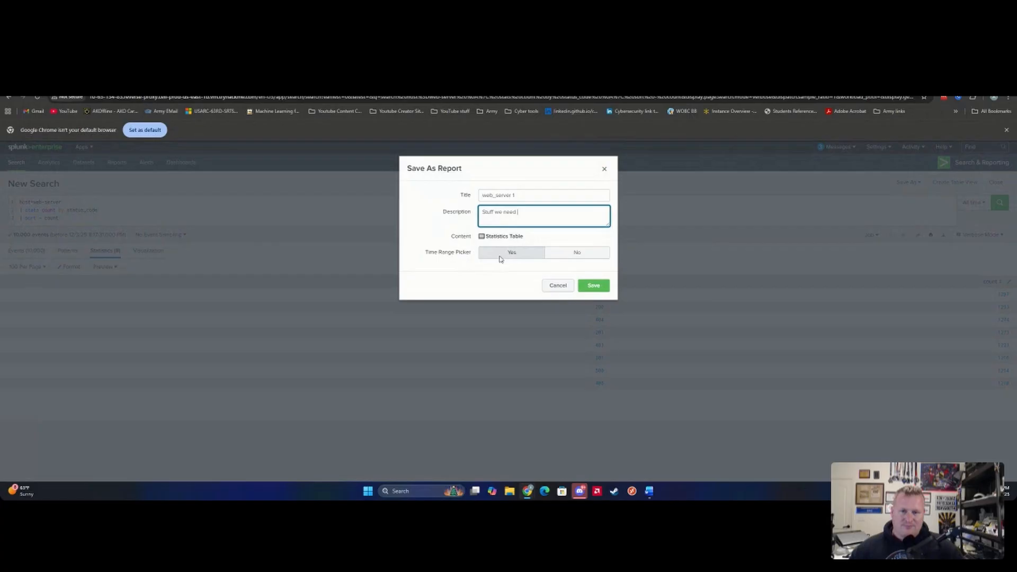
{"action": "left_click", "coordinate": [500, 255]}
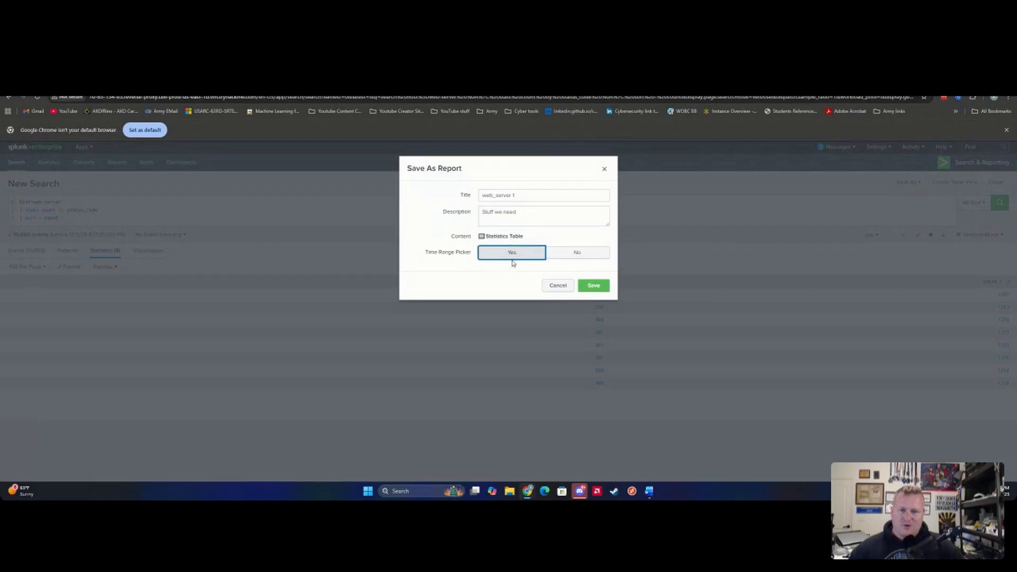
{"action": "left_click", "coordinate": [592, 286]}
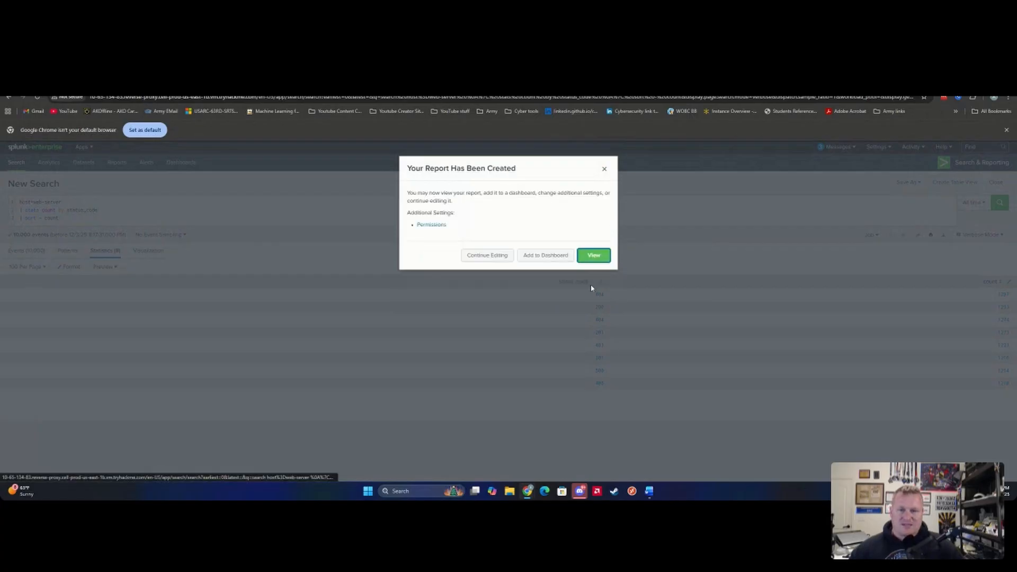
{"action": "left_click", "coordinate": [592, 256]}
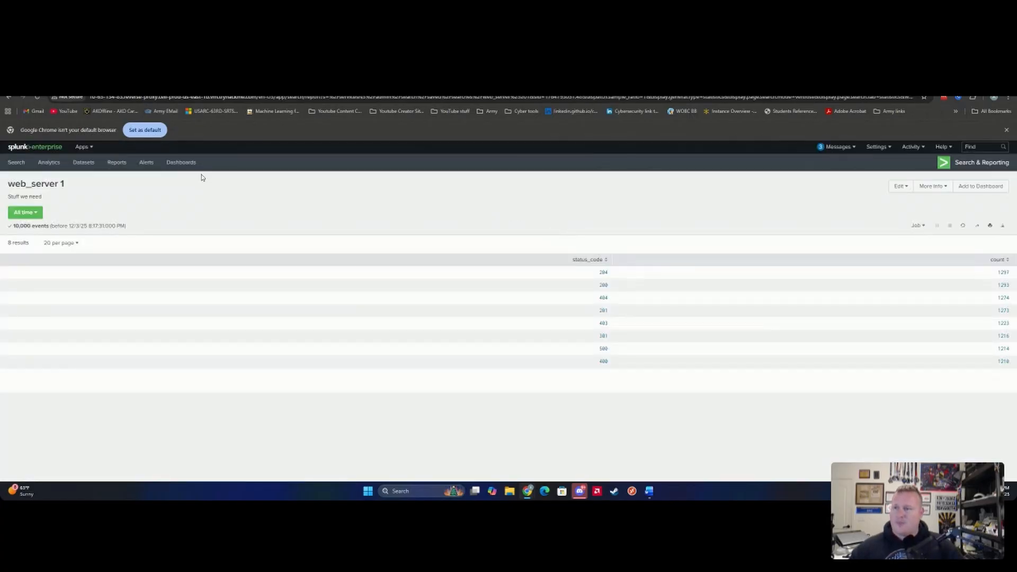
{"action": "left_click", "coordinate": [187, 165]}
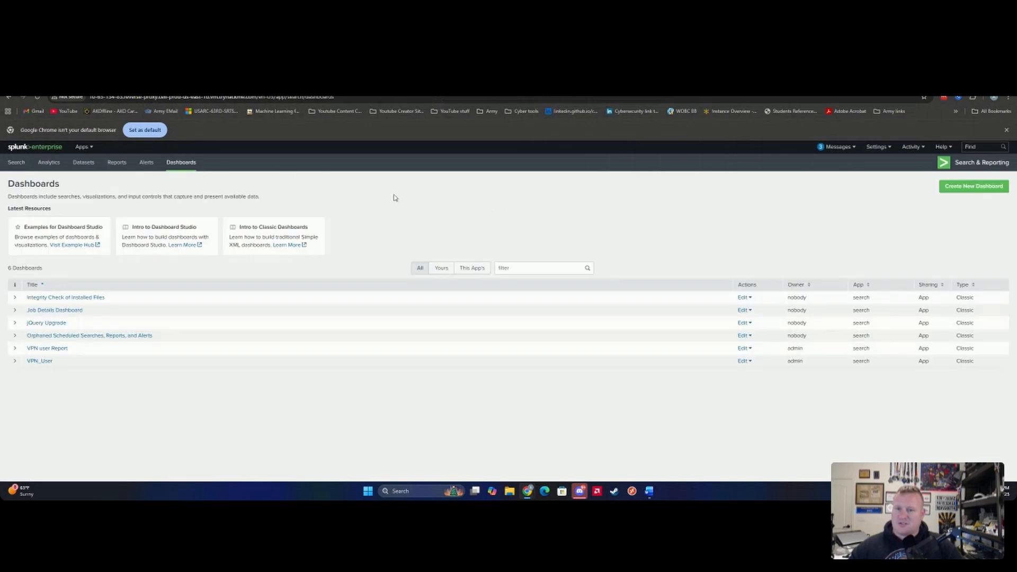
{"action": "left_click", "coordinate": [969, 193]}
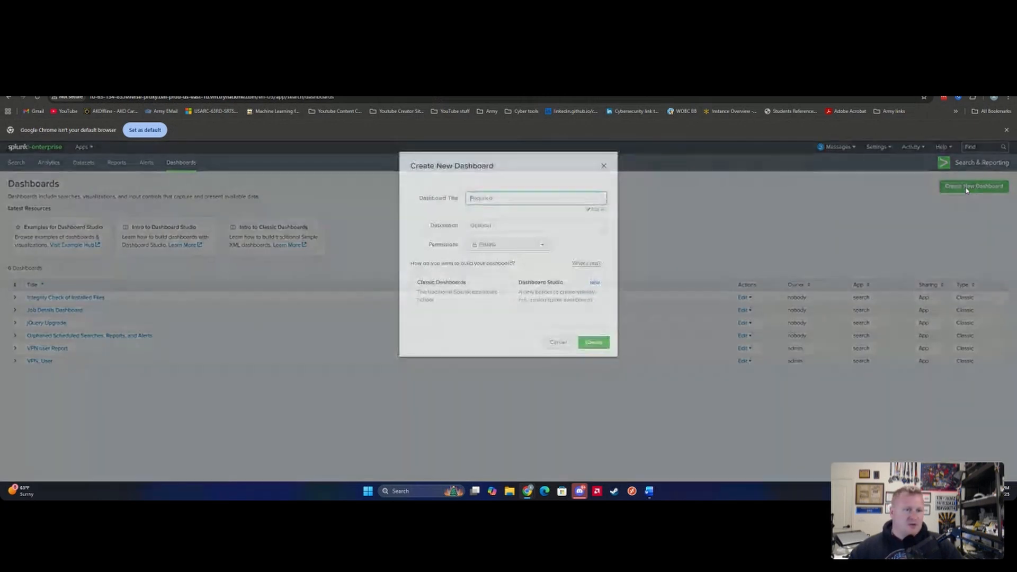
{"action": "left_click", "coordinate": [604, 170]}
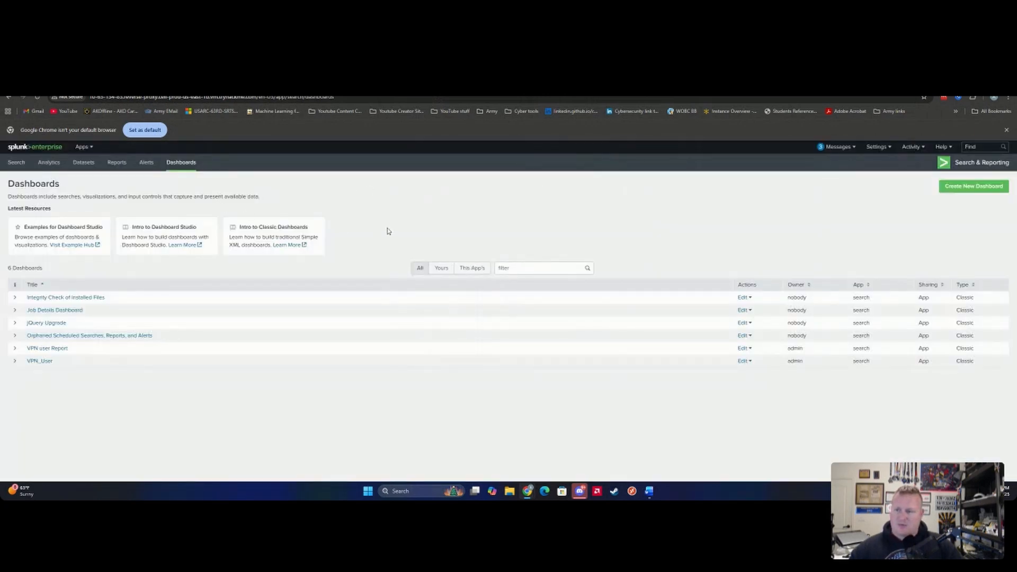
{"action": "left_click", "coordinate": [965, 188]}
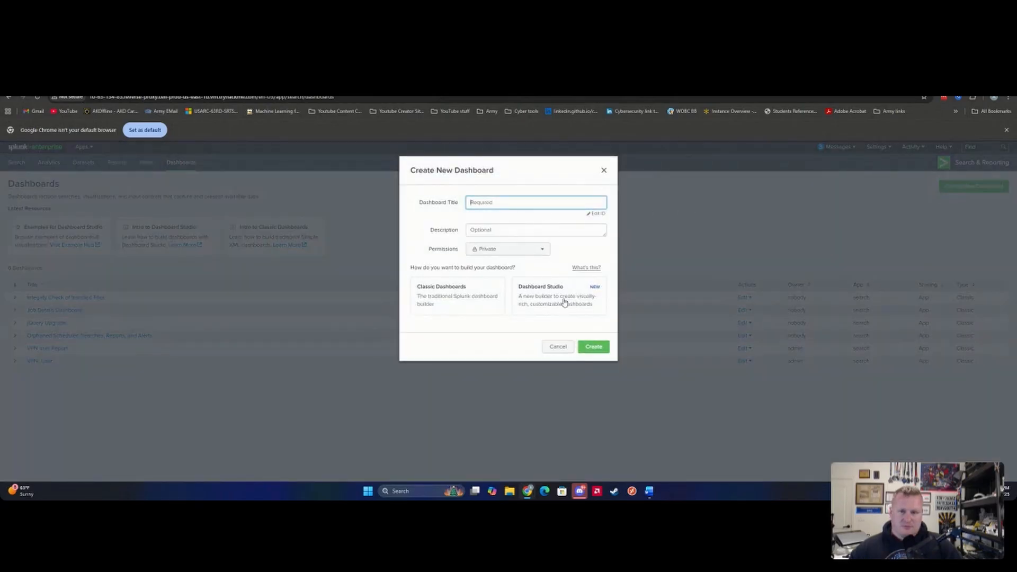
{"action": "left_click", "coordinate": [558, 346]}
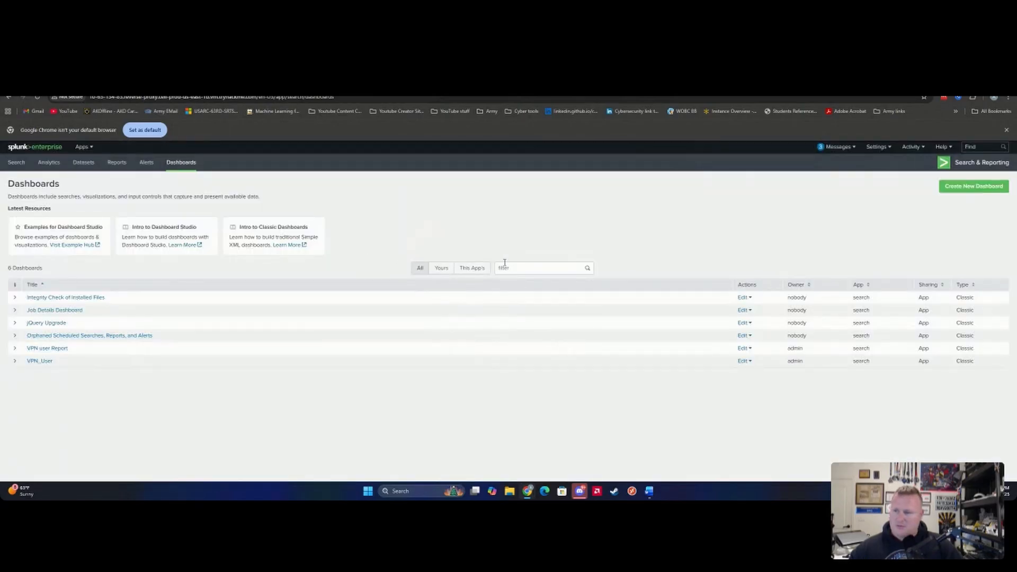
- Create a Classic dashboard titled Web server Report with description Report and permissions set to Shared in App
{"action": "left_click", "coordinate": [976, 190]}
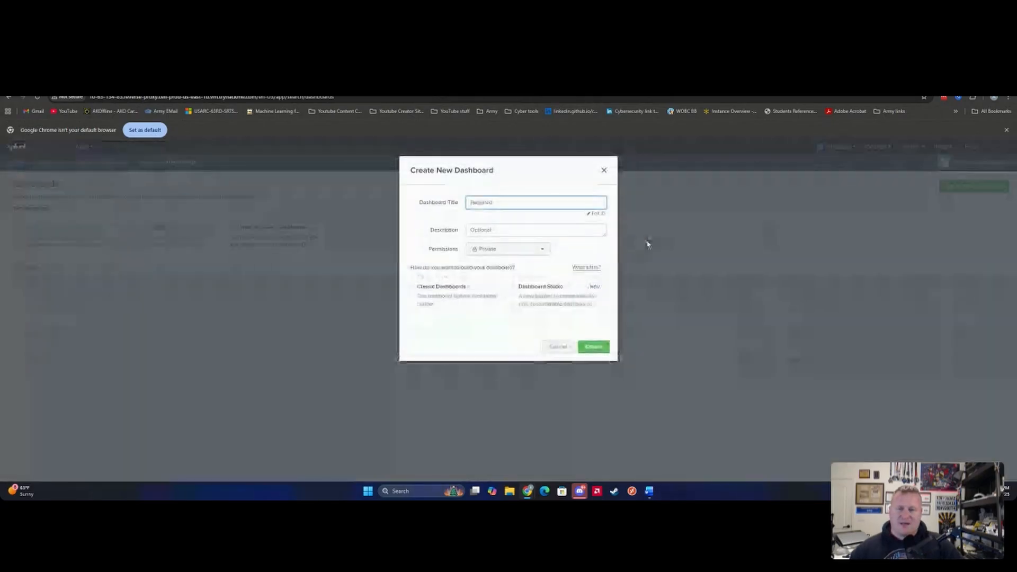
{"action": "type", "text": "Way"}
{"action": "key", "text": "BackSpace"}
{"action": "key", "text": "BackSpace"}
{"action": "type", "text": "eb"}
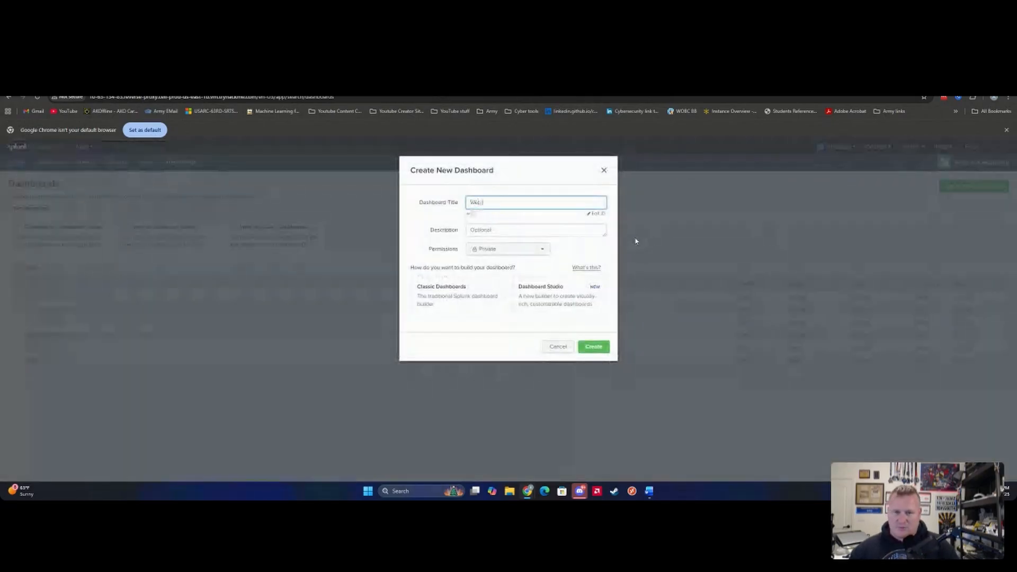
{"action": "type", "text": " serve"}
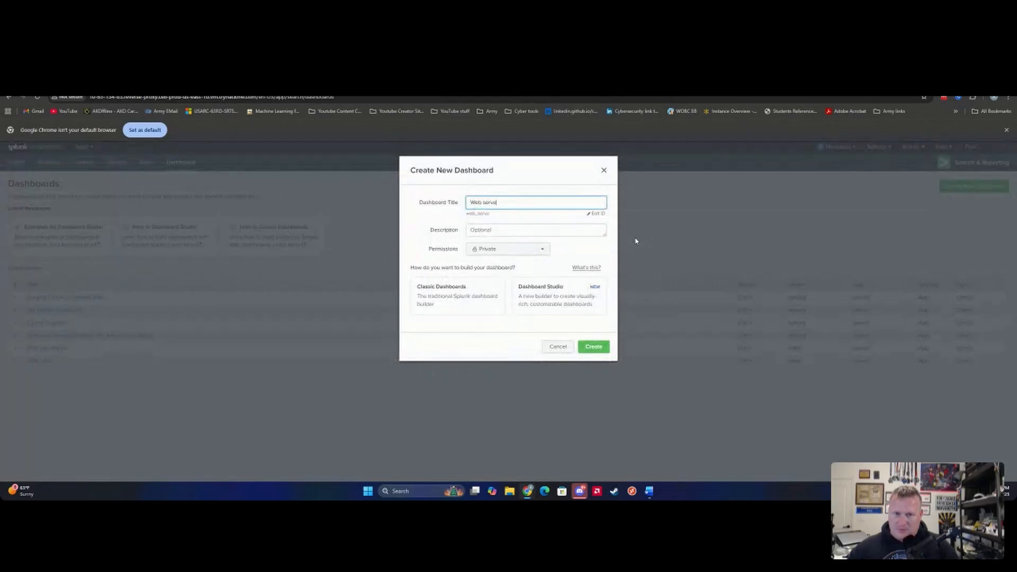
{"action": "type", "text": "r Report"}
{"action": "key", "text": "Tab"}
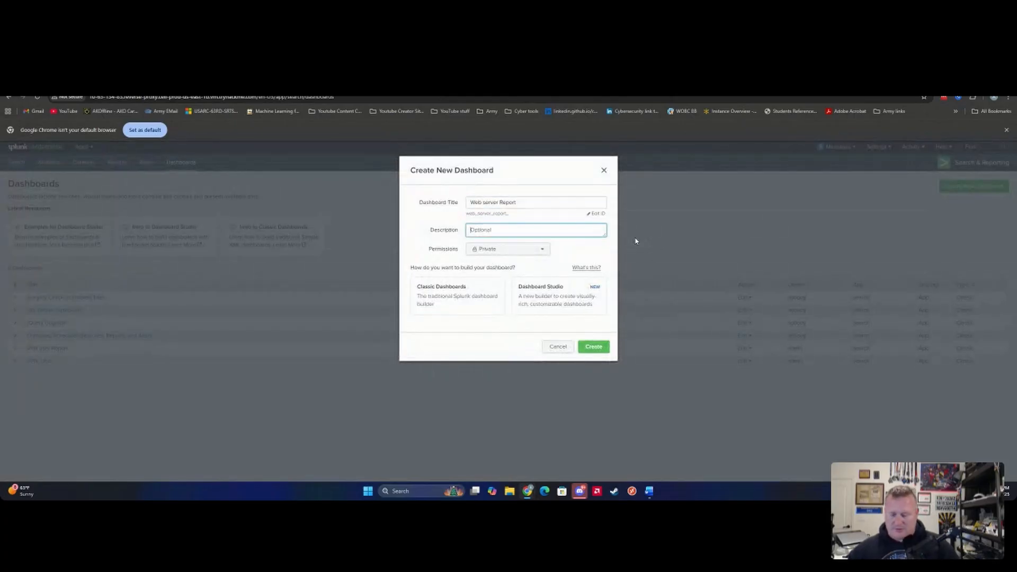
{"action": "type", "text": "Report"}
{"action": "left_click", "coordinate": [508, 249]}
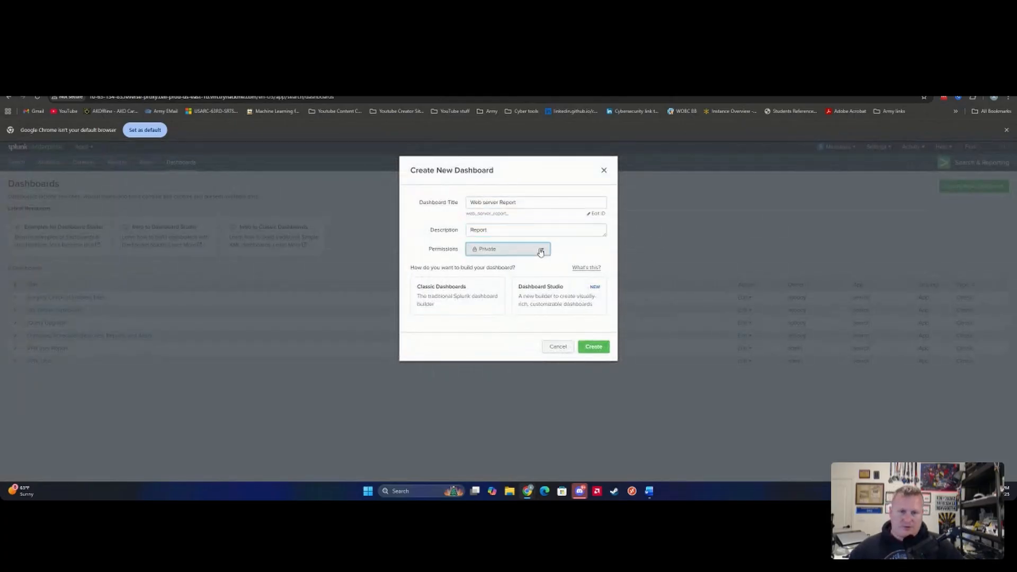
{"action": "left_click", "coordinate": [508, 275]}
{"action": "left_click", "coordinate": [466, 304]}
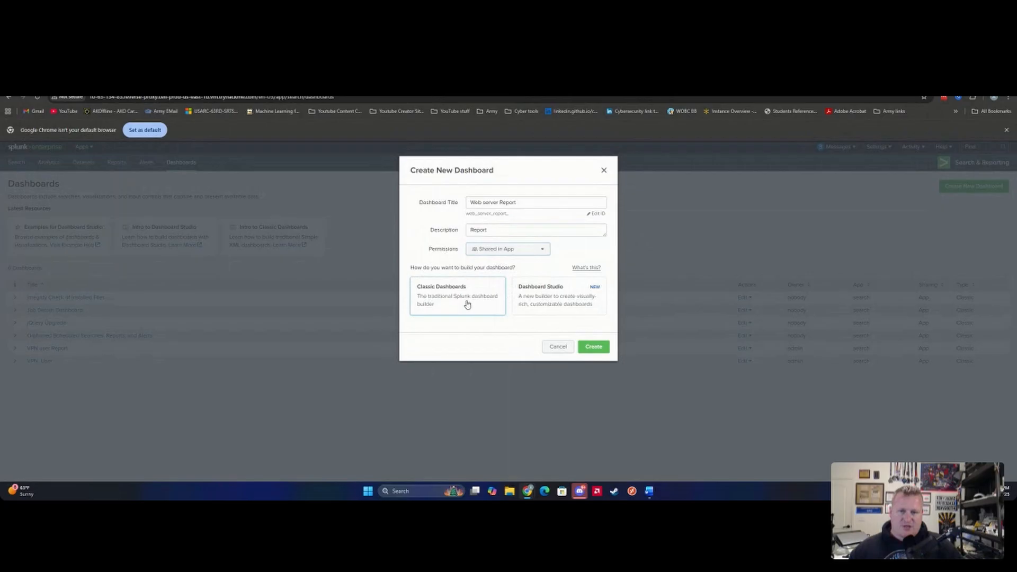
{"action": "left_click", "coordinate": [594, 346]}
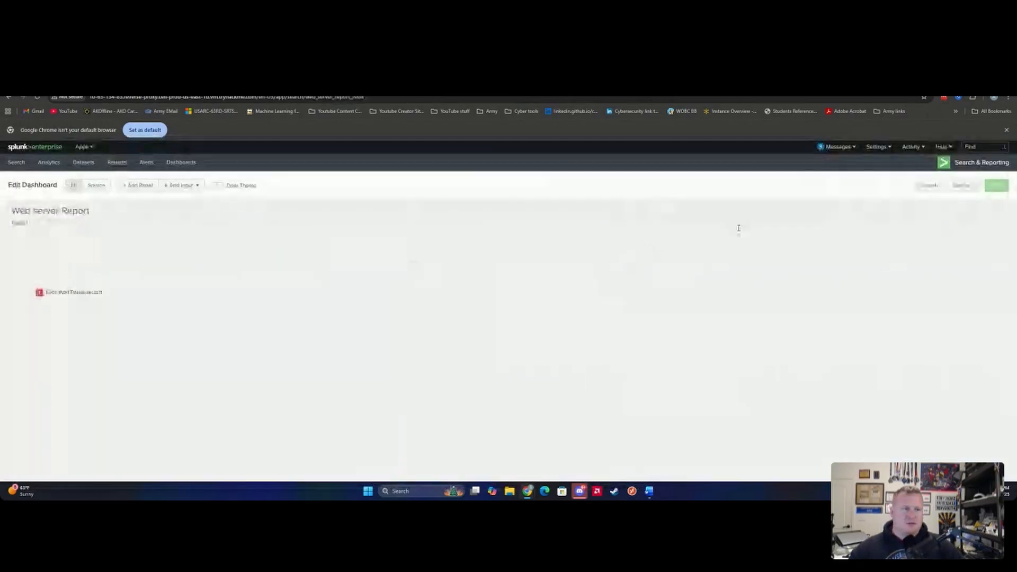
- Add a panel to the dashboard from the existing report web_server 1
{"action": "left_click", "coordinate": [137, 186]}
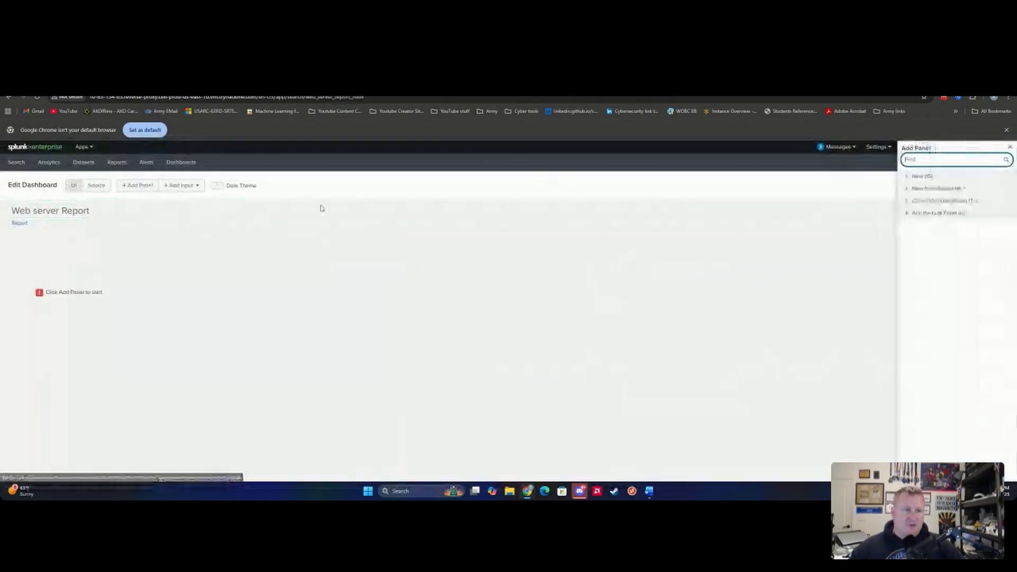
{"action": "left_click", "coordinate": [906, 190]}
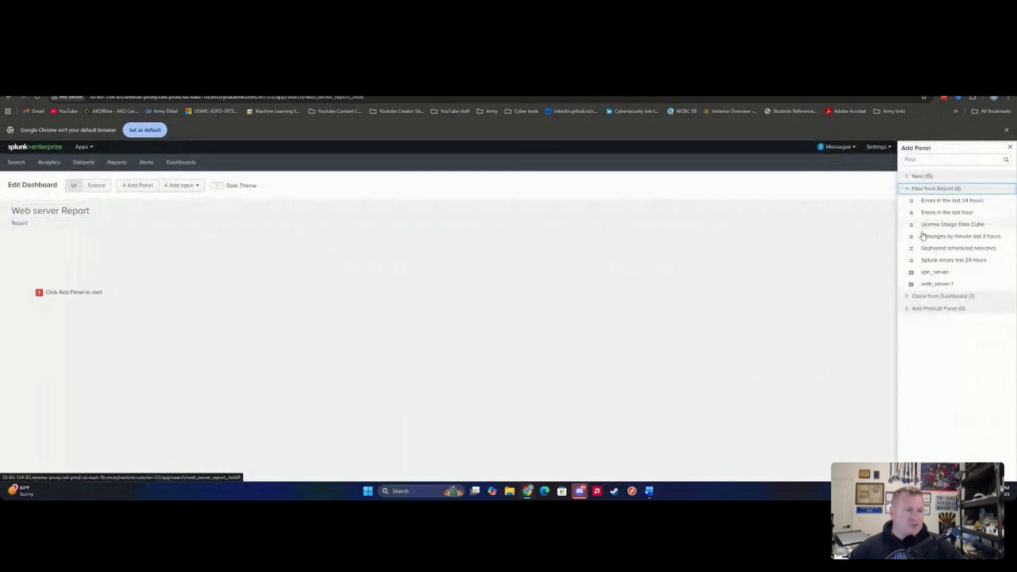
{"action": "left_click", "coordinate": [933, 284]}
{"action": "left_click", "coordinate": [871, 161]}
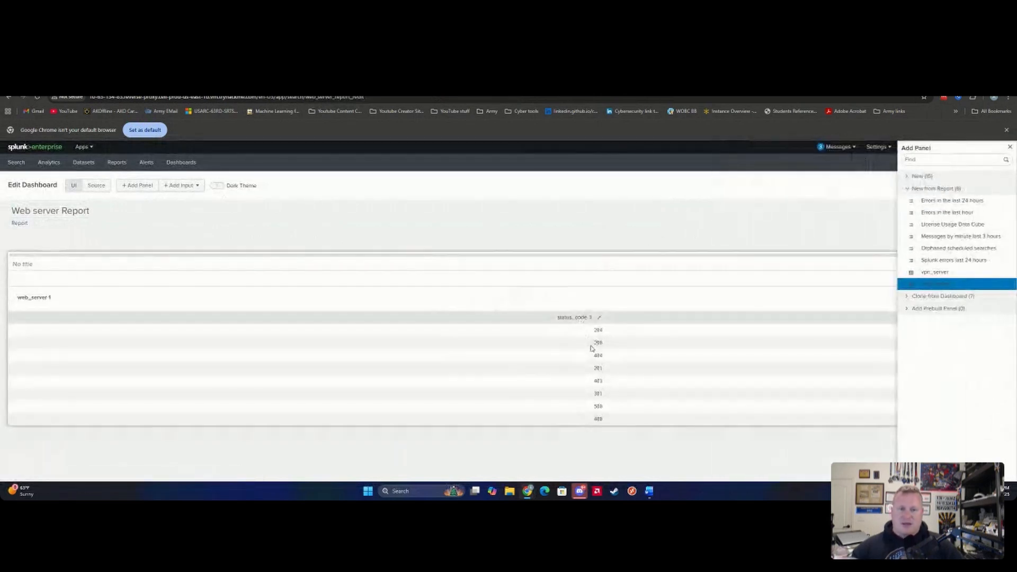
{"action": "left_click", "coordinate": [1009, 147]}
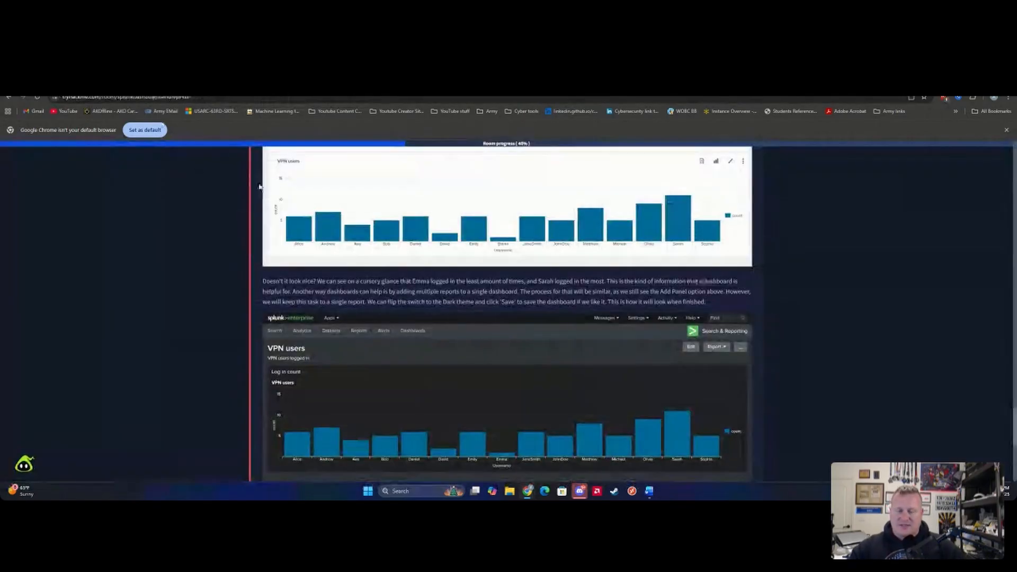
- Check Task 4's chart requirement in TryHackMe, return to Splunk and change the web_server 1 panel to a line chart
{"action": "scroll", "coordinate": [416, 273], "scroll_direction": "down", "scroll_amount": 10}
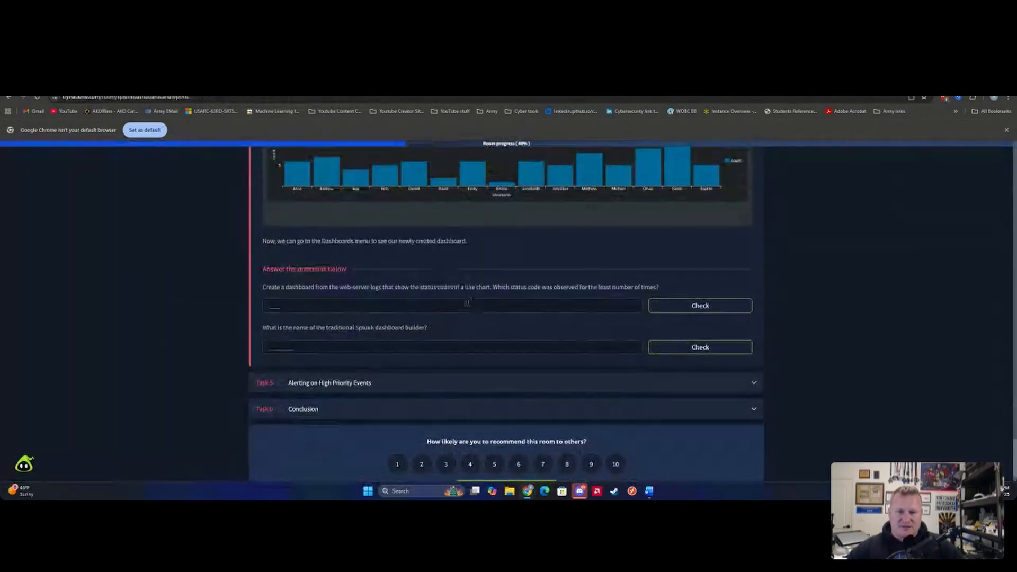
{"action": "left_click_drag", "start_coordinate": [420, 288], "coordinate": [492, 289]}
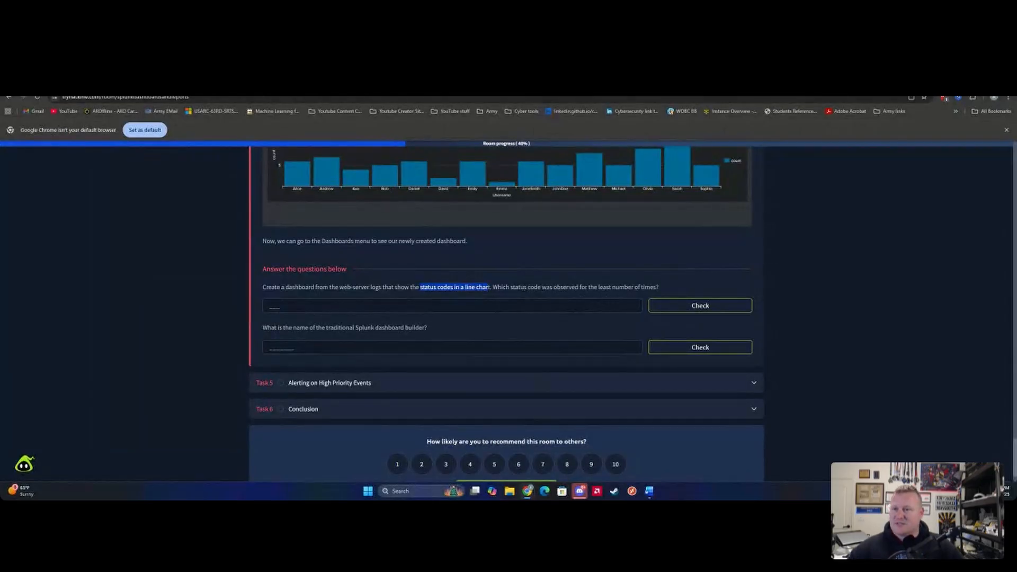
{"action": "left_click", "coordinate": [239, 87]}
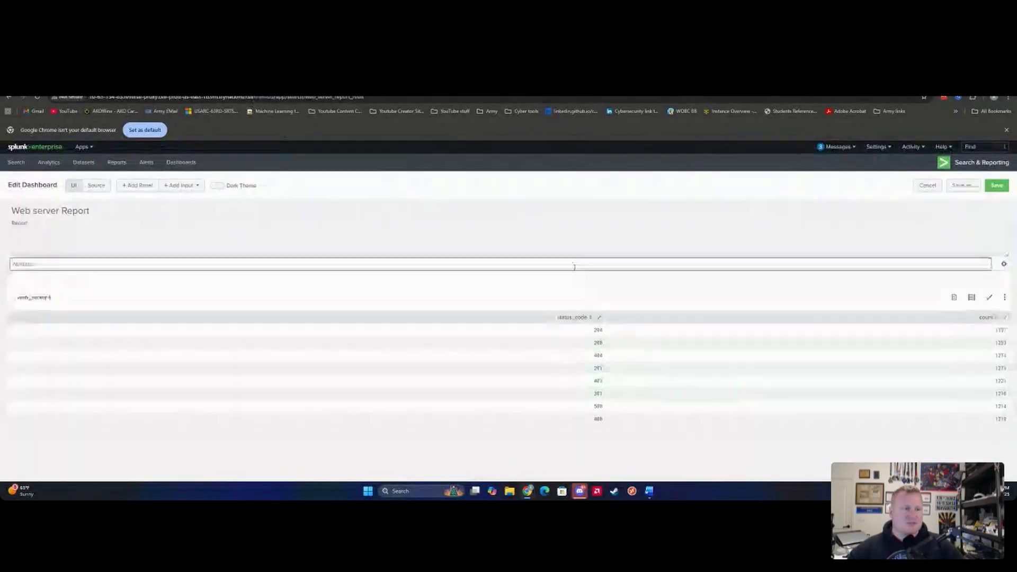
{"action": "left_click", "coordinate": [972, 298]}
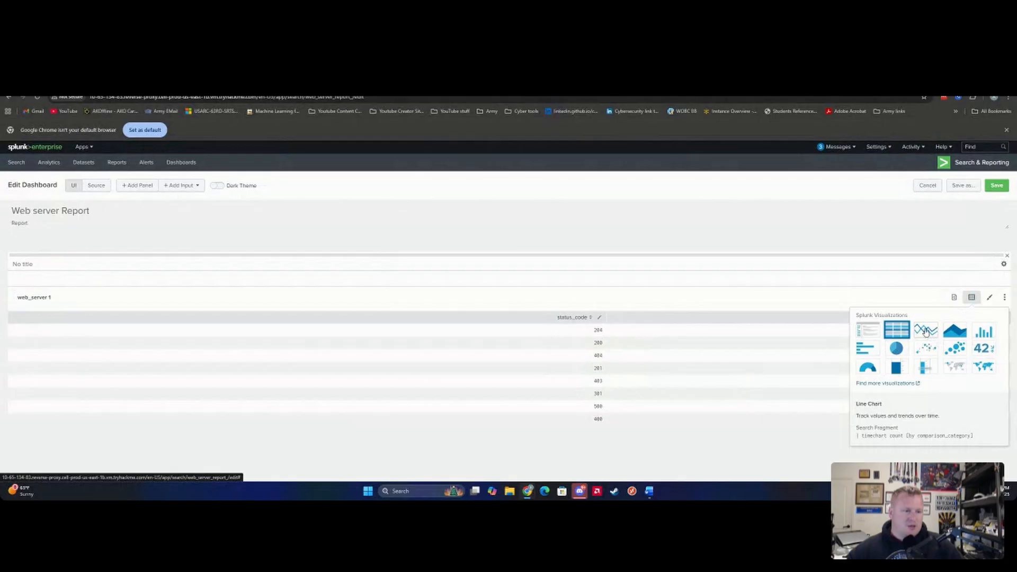
{"action": "left_click", "coordinate": [925, 331]}
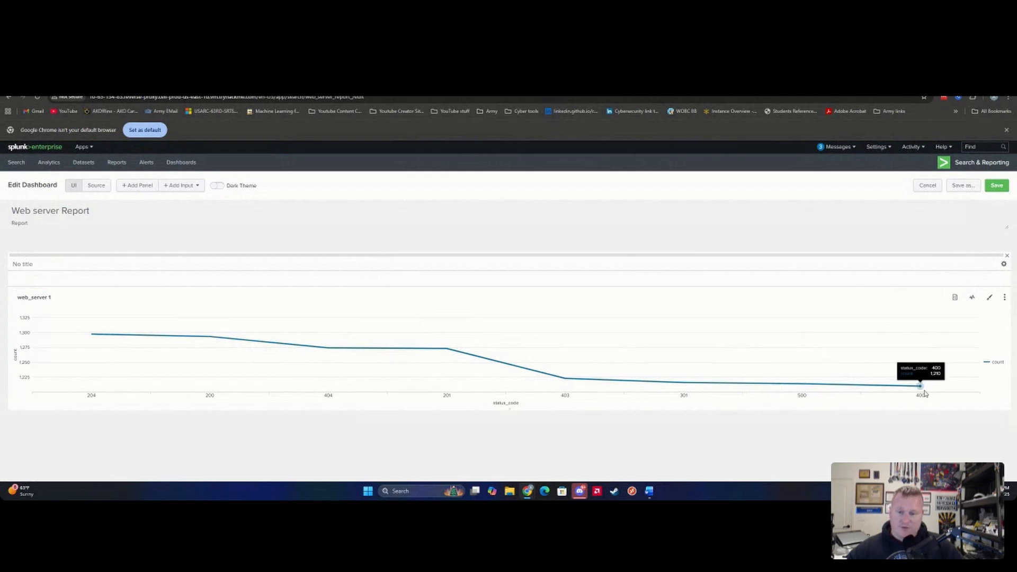
- Switch to TryHackMe and submit 400 as the status code observed the least number of times
{"action": "left_click", "coordinate": [151, 89]}
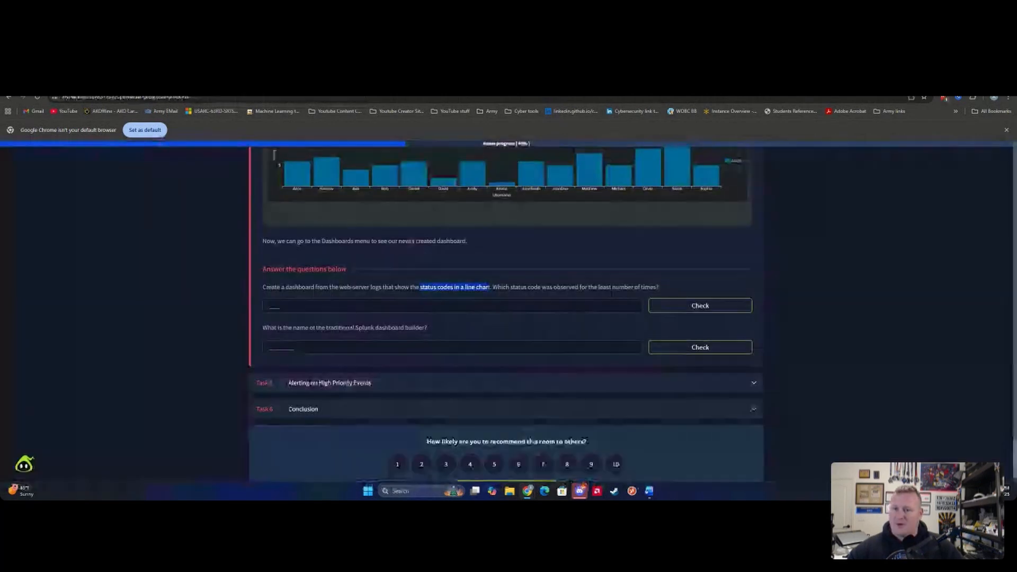
{"action": "left_click", "coordinate": [284, 307]}
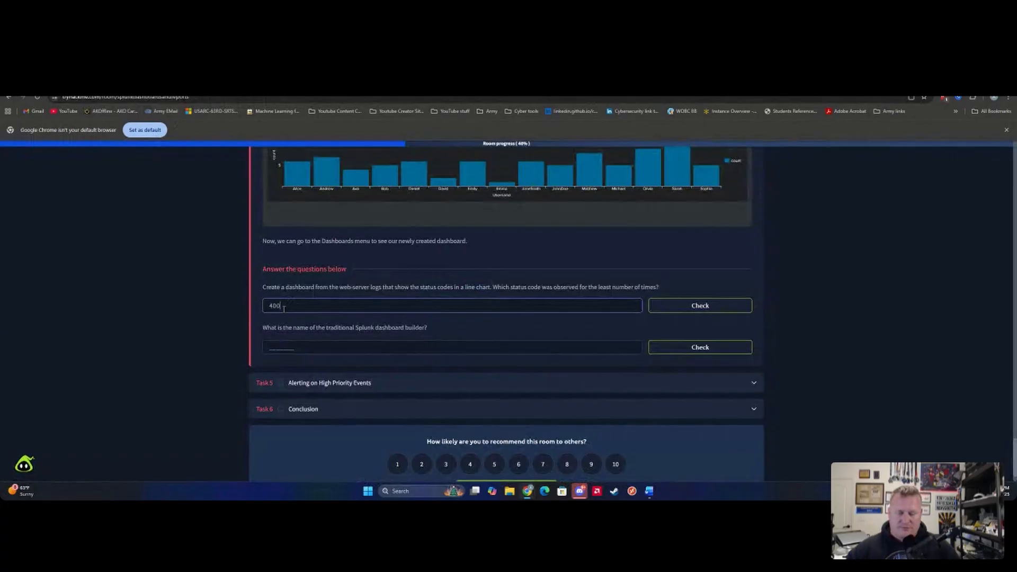
{"action": "key", "text": "Return"}
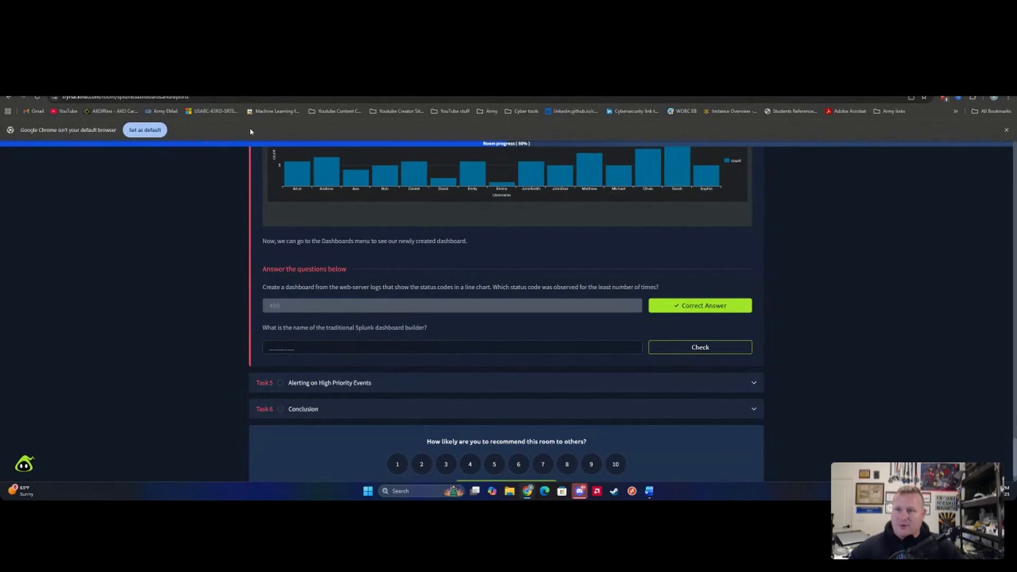
- Return to Splunk, leave the dashboard without saving, and rerun the latest host=web-server status_code search from the search history
{"action": "left_click", "coordinate": [312, 89]}
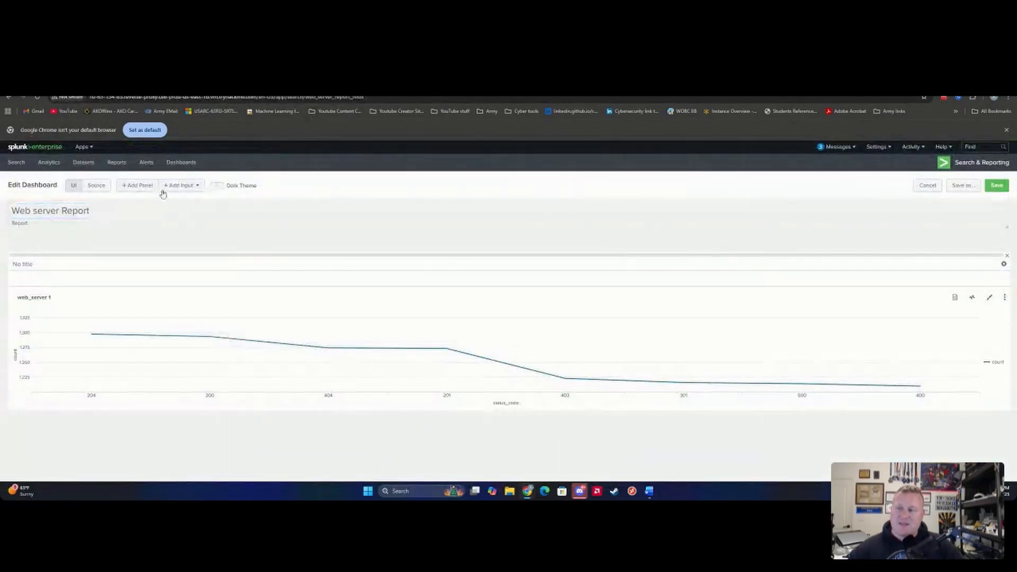
{"action": "left_click", "coordinate": [17, 162]}
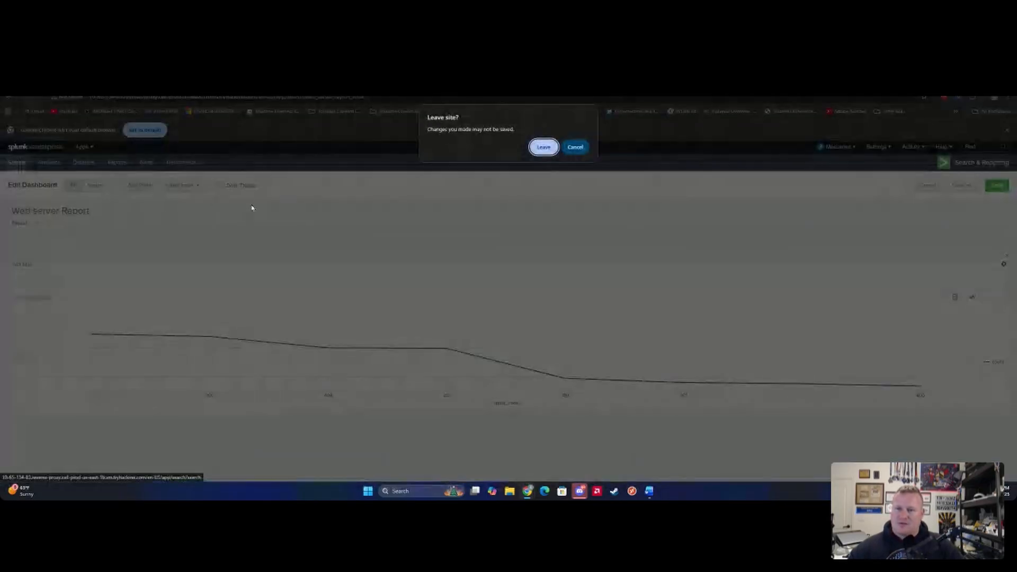
{"action": "left_click", "coordinate": [539, 146]}
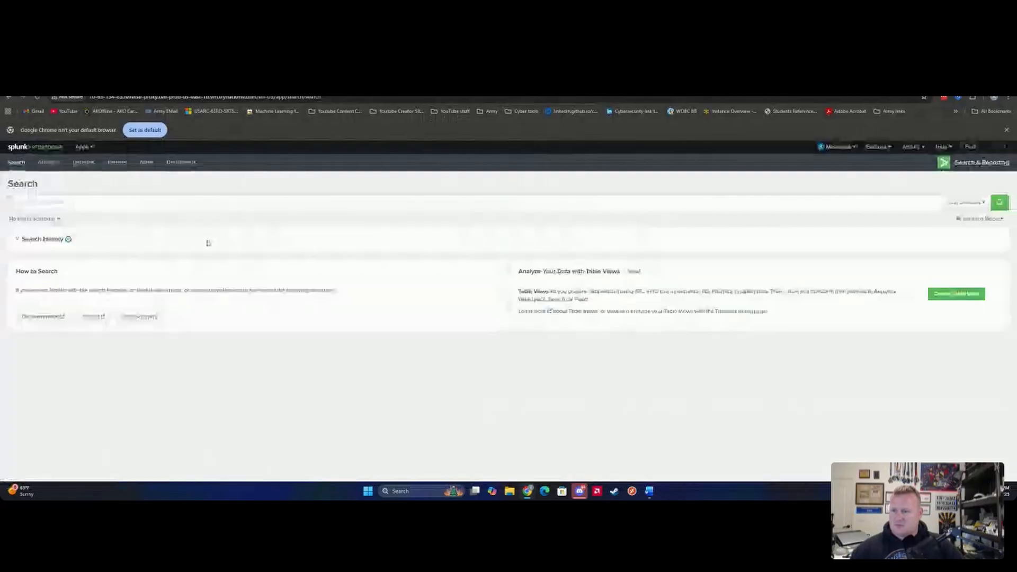
{"action": "left_click", "coordinate": [38, 240]}
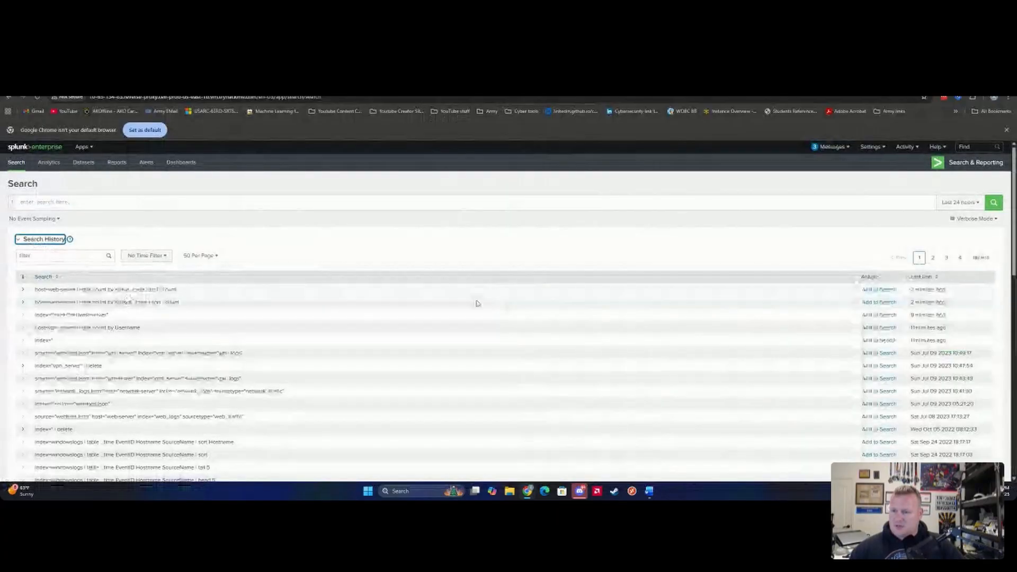
{"action": "left_click", "coordinate": [886, 290]}
{"action": "left_click", "coordinate": [994, 202]}
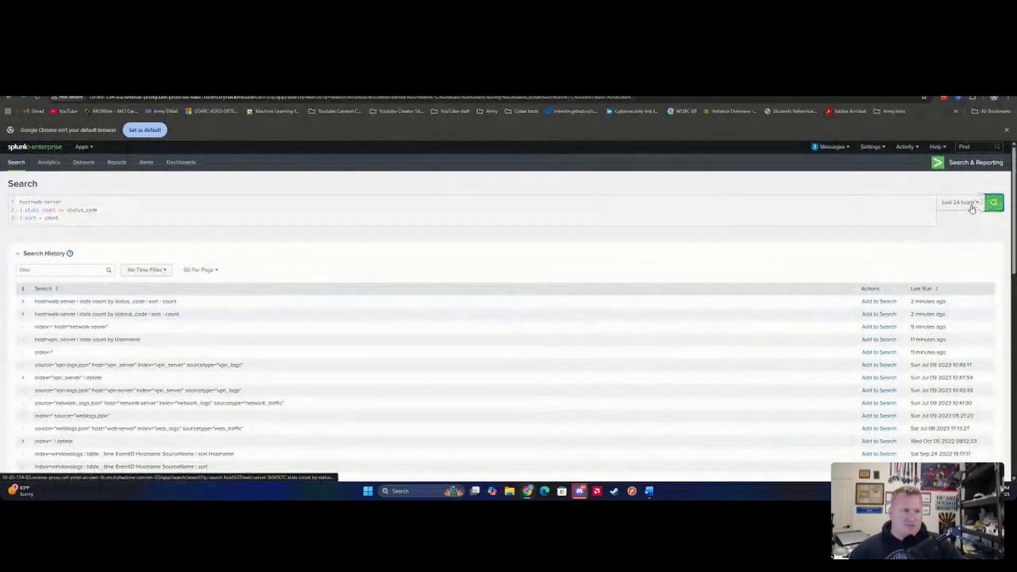
- Run the web-server status code search over all time
{"action": "left_click", "coordinate": [962, 203]}
{"action": "left_click", "coordinate": [944, 246]}
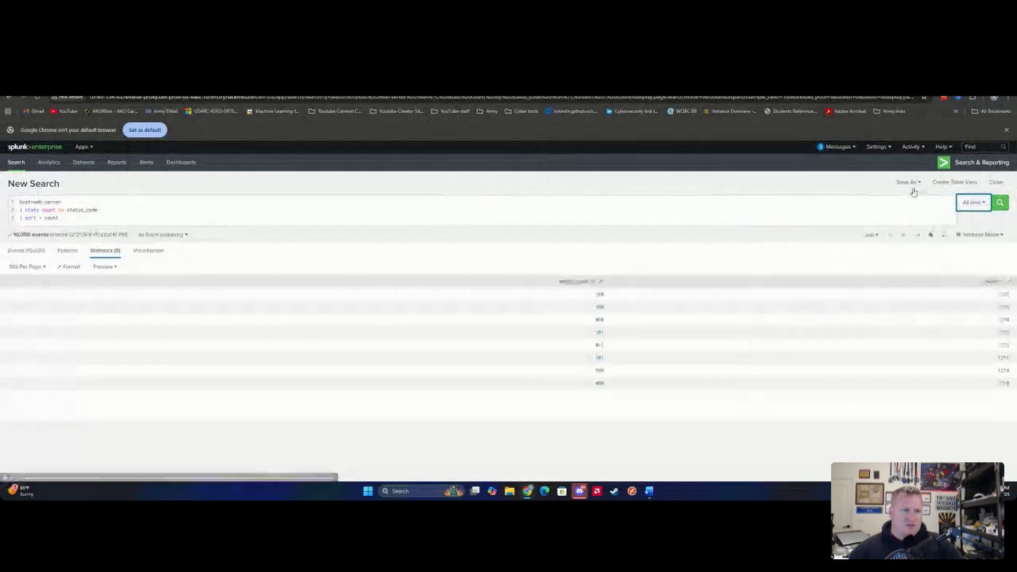
{"action": "left_click", "coordinate": [909, 181]}
{"action": "left_click", "coordinate": [891, 200]}
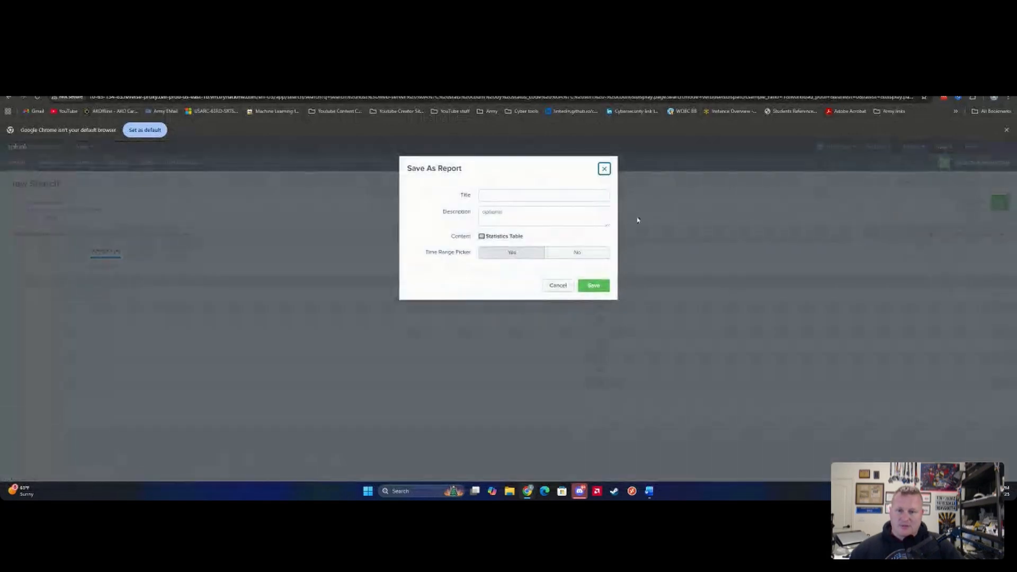
{"action": "left_click", "coordinate": [593, 290]}
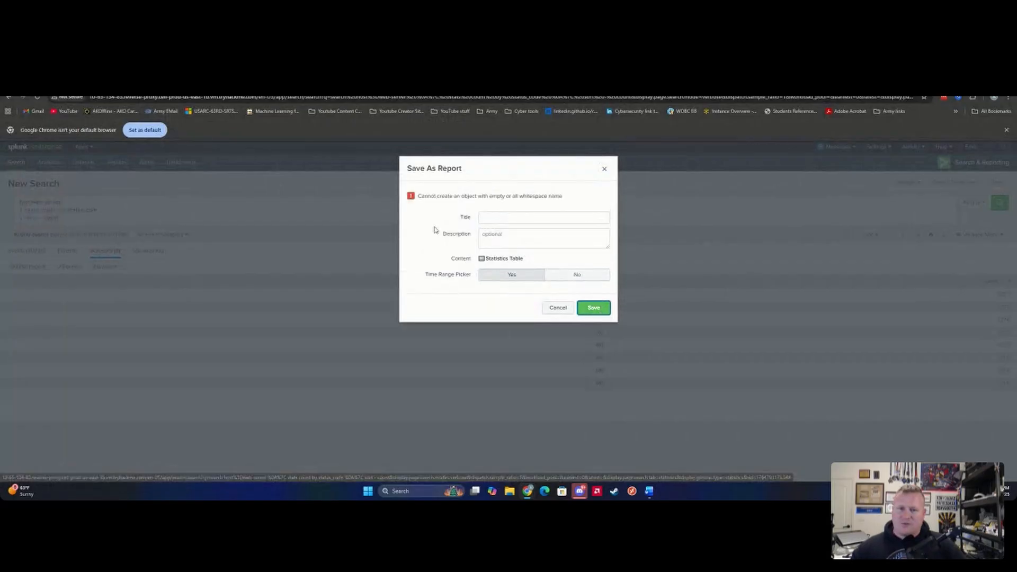
{"action": "left_click", "coordinate": [558, 308]}
- Check the builder options for a new Splunk dashboard, and submit Classic in TryHackMe as the traditional dashboard builder's name
{"action": "left_click", "coordinate": [183, 163]}
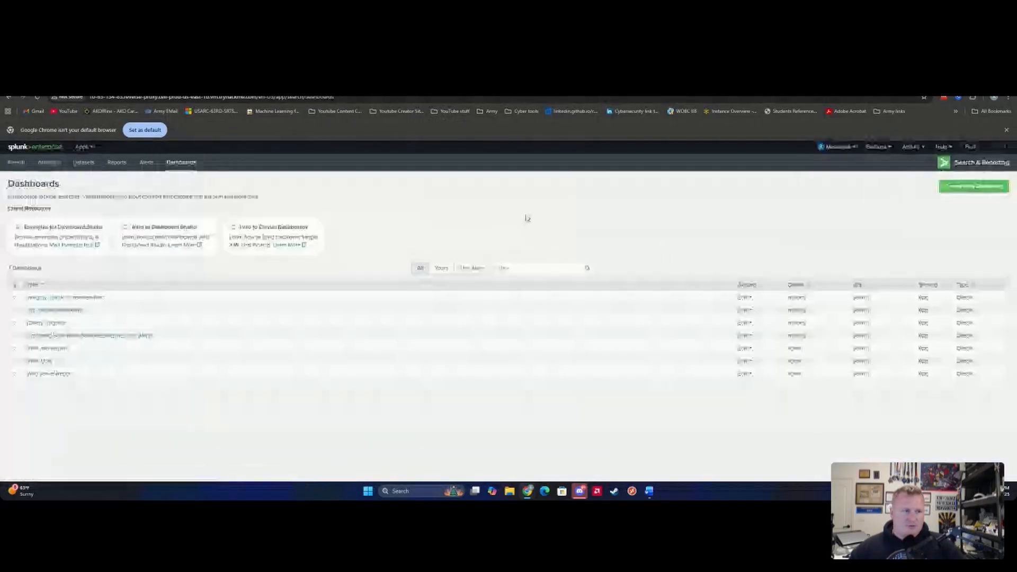
{"action": "left_click", "coordinate": [973, 186]}
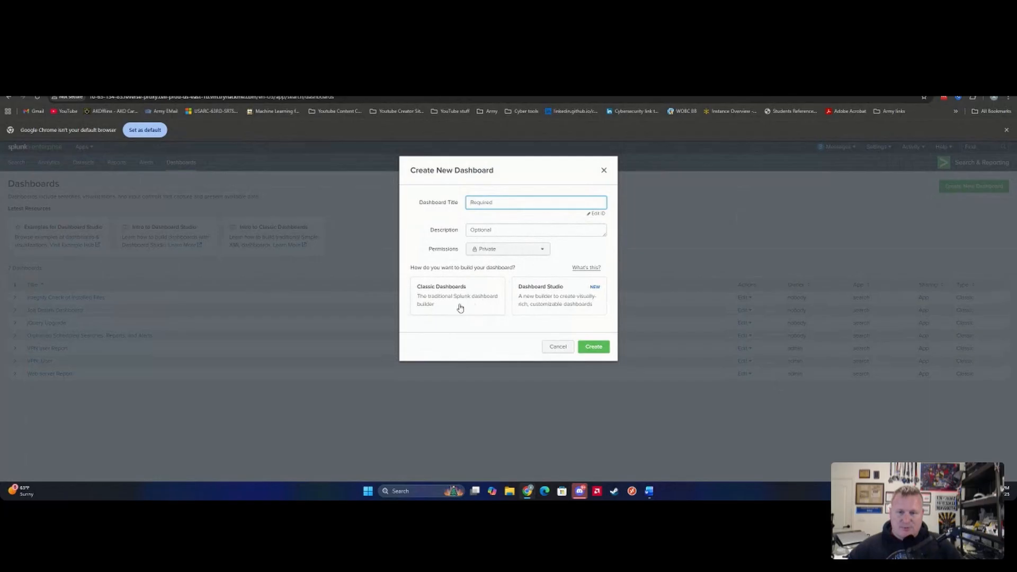
{"action": "key", "text": "ctrl+Tab"}
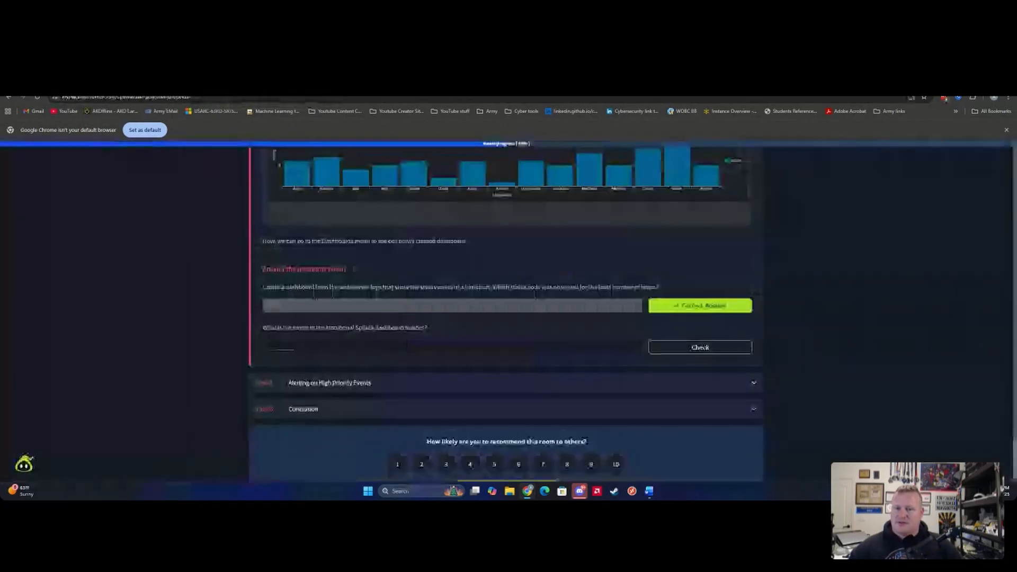
{"action": "left_click", "coordinate": [317, 347]}
{"action": "type", "text": "classic"}
{"action": "key", "text": "Return"}
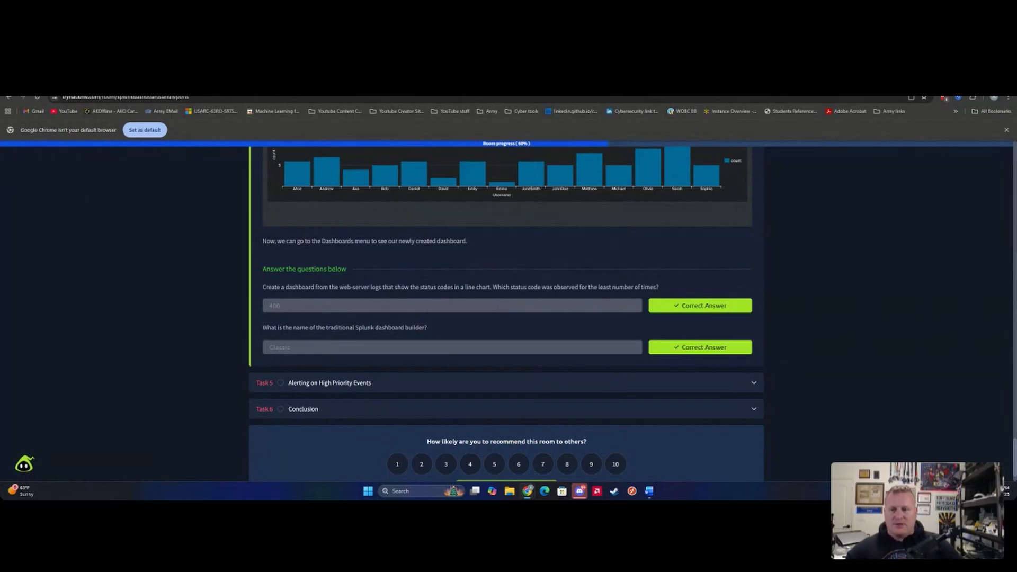
- Open Task 5, Alerting on High Priority Events, and read how a search is saved as an alert
{"action": "left_click", "coordinate": [364, 382]}
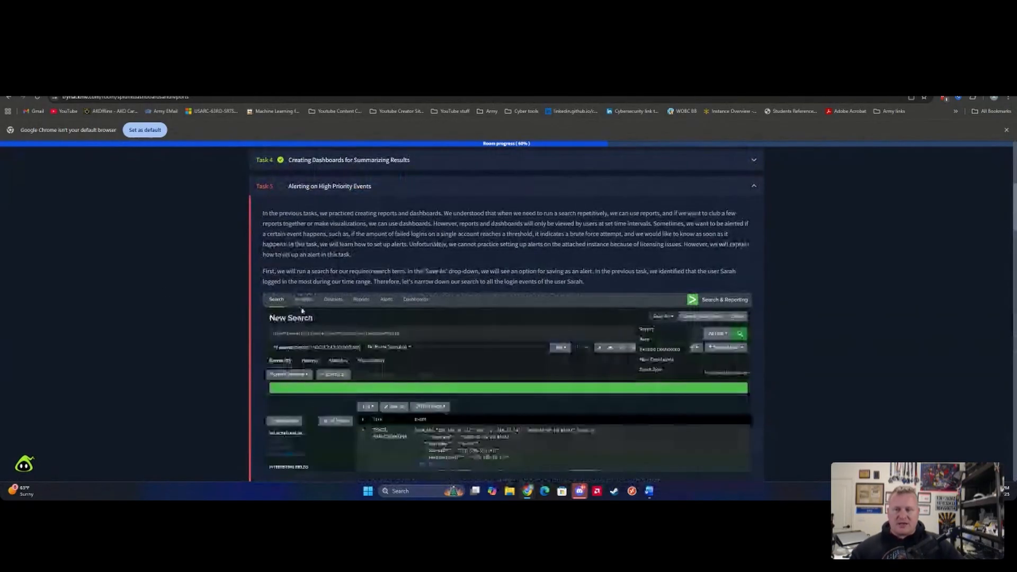
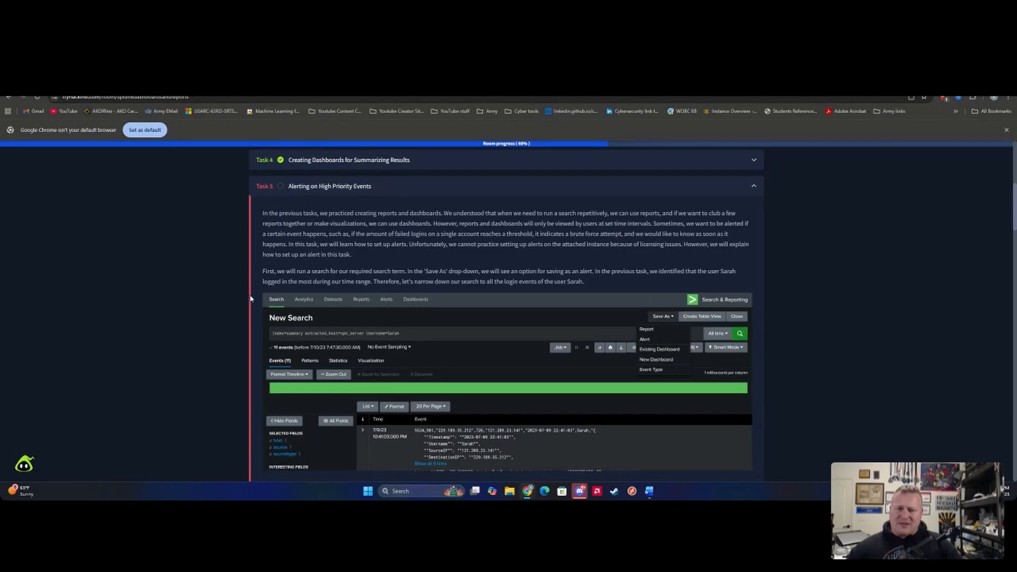
{"action": "scroll", "coordinate": [461, 296], "scroll_direction": "down", "scroll_amount": 4}
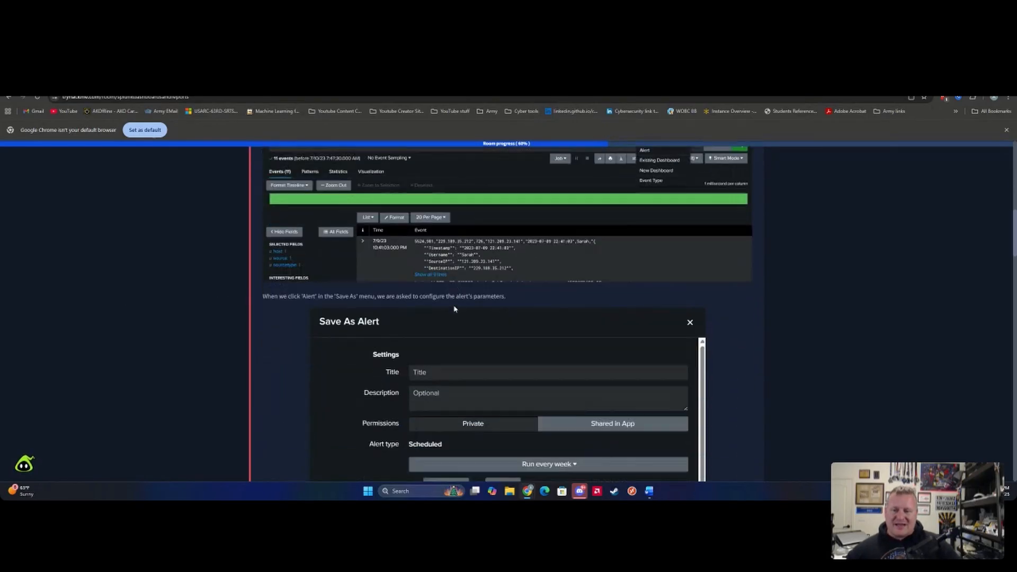
{"action": "scroll", "coordinate": [455, 309], "scroll_direction": "up", "scroll_amount": 3}
{"action": "scroll", "coordinate": [461, 300], "scroll_direction": "down", "scroll_amount": 3}
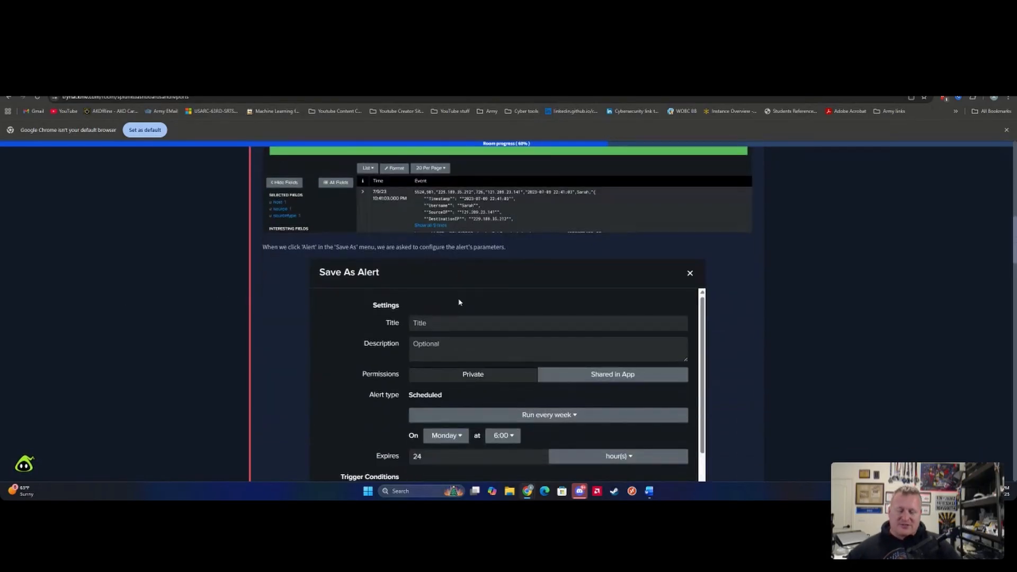
{"action": "scroll", "coordinate": [459, 302], "scroll_direction": "up", "scroll_amount": 4}
{"action": "scroll", "coordinate": [459, 299], "scroll_direction": "up", "scroll_amount": 2}
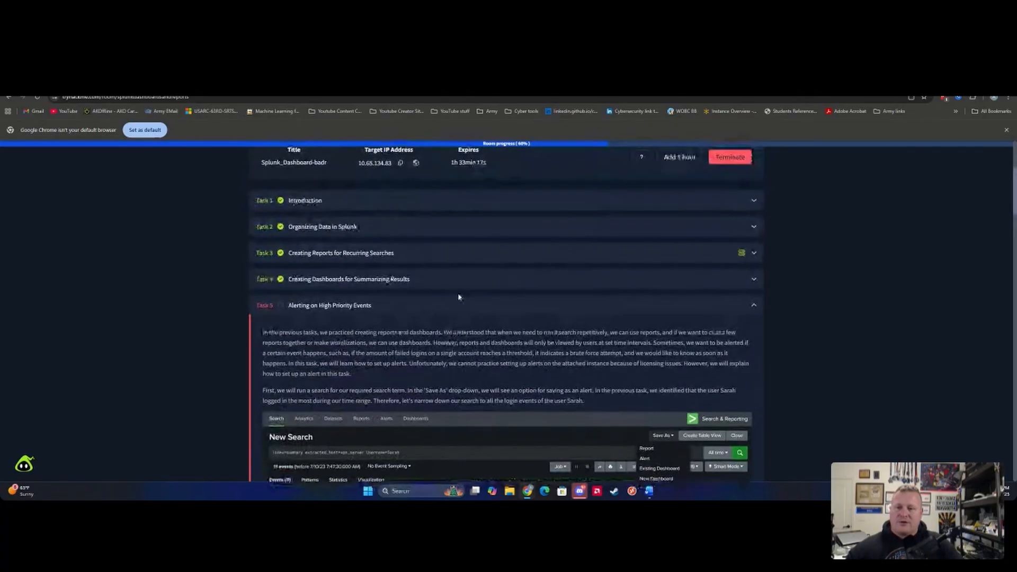
{"action": "scroll", "coordinate": [410, 334], "scroll_direction": "down", "scroll_amount": 2}
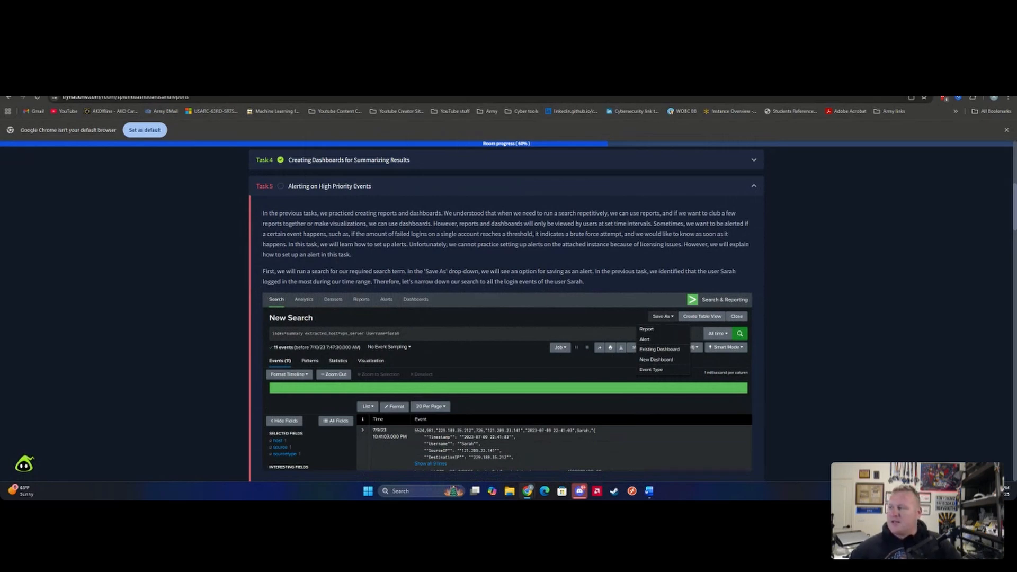
{"action": "scroll", "coordinate": [336, 277], "scroll_direction": "down", "scroll_amount": 2}
{"action": "scroll", "coordinate": [327, 244], "scroll_direction": "up", "scroll_amount": 3}
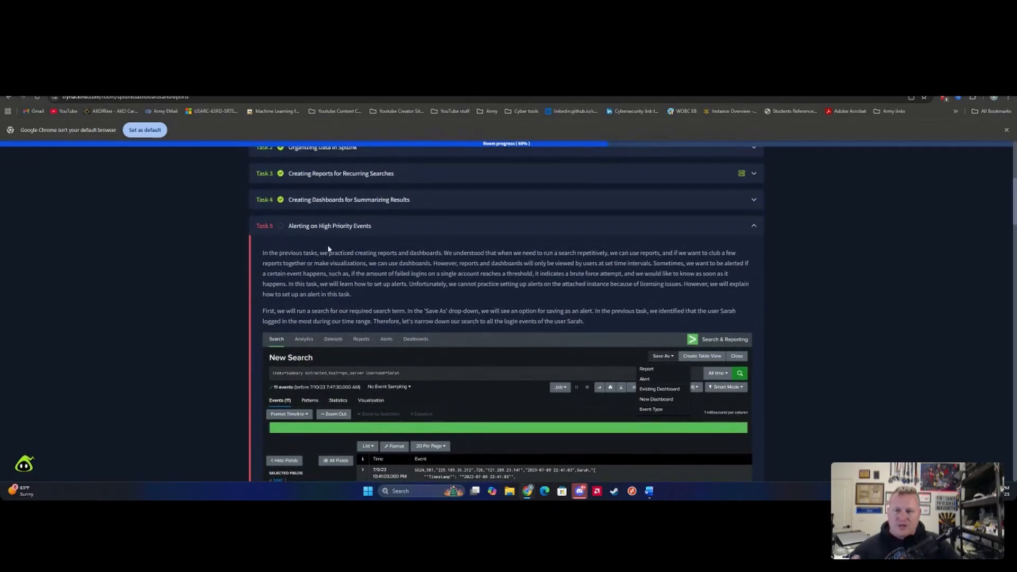
{"action": "scroll", "coordinate": [297, 241], "scroll_direction": "down", "scroll_amount": 5}
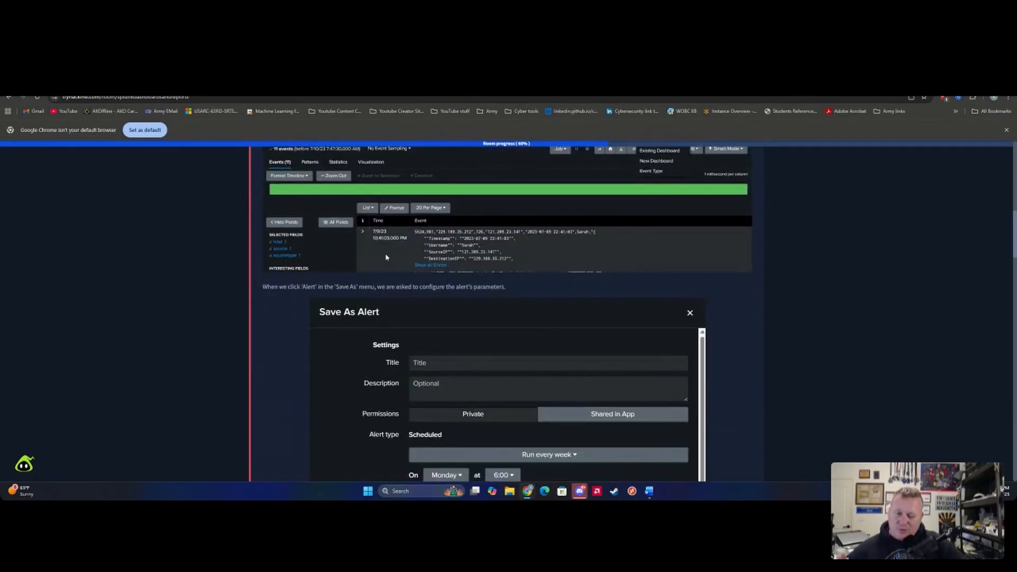
{"action": "scroll", "coordinate": [386, 255], "scroll_direction": "down", "scroll_amount": 3}
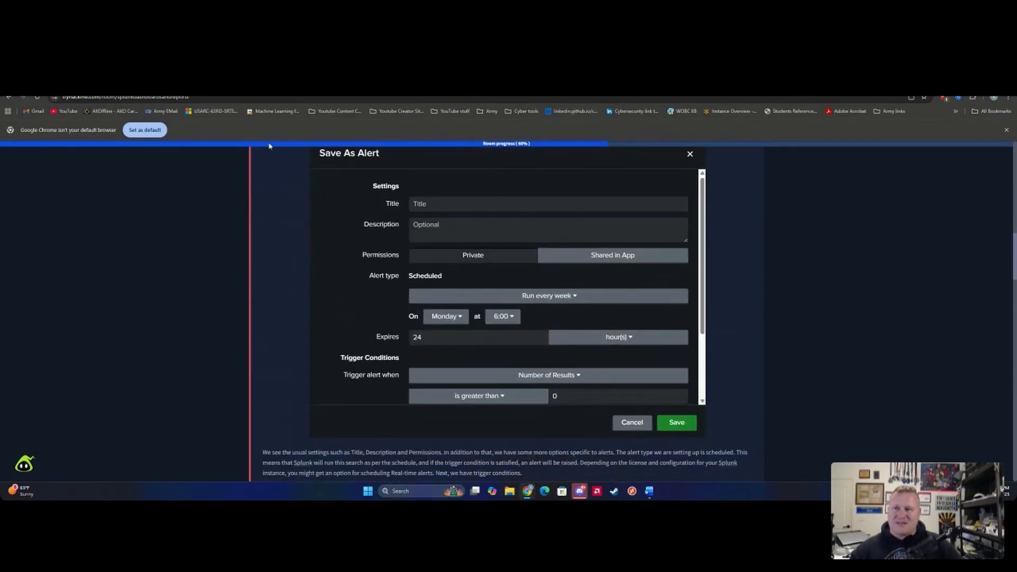
- Switch to Splunk, dismiss the new dashboard form without creating anything, and return to the TryHackMe room
{"action": "left_click", "coordinate": [228, 81]}
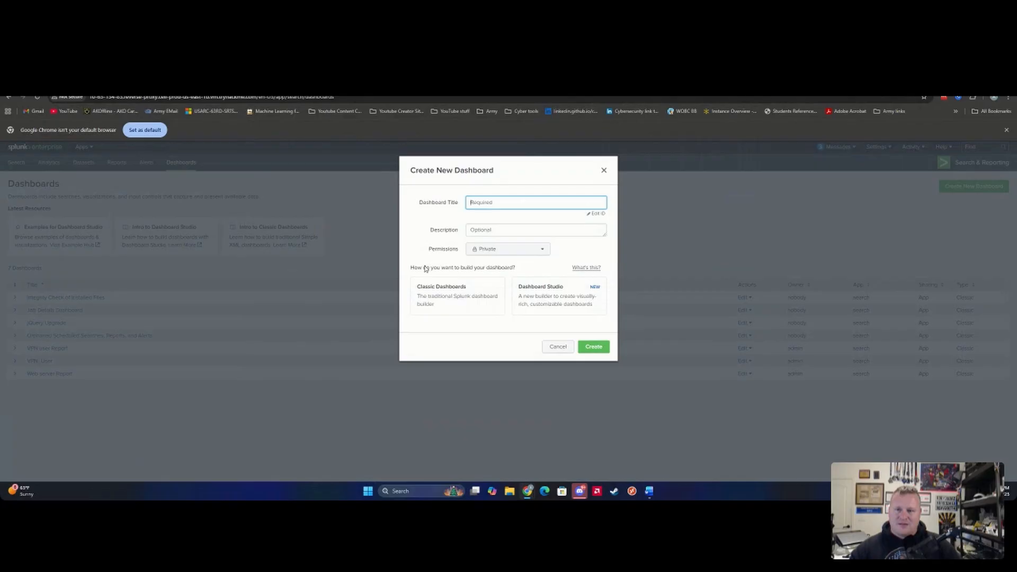
{"action": "left_click", "coordinate": [558, 347]}
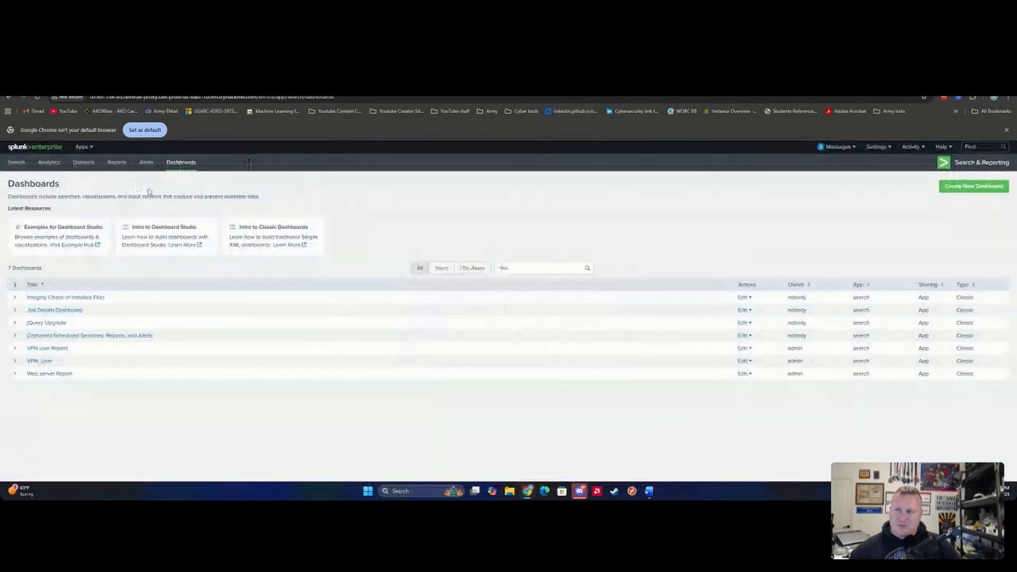
{"action": "left_click", "coordinate": [146, 84]}
- Read Task 5's example search and the alert's schedule, expiry and trigger condition settings
{"action": "scroll", "coordinate": [387, 276], "scroll_direction": "up", "scroll_amount": 4}
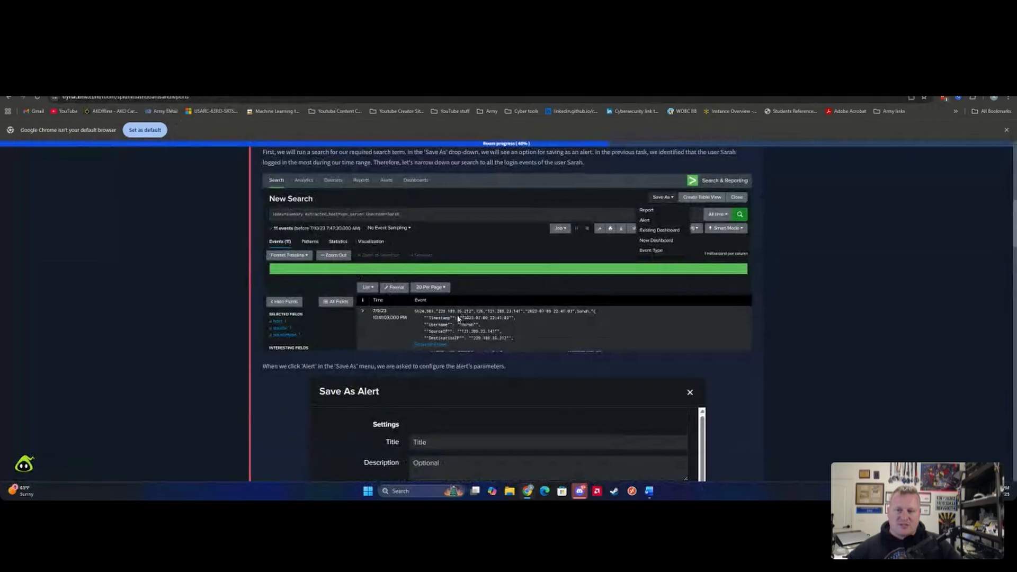
{"action": "scroll", "coordinate": [459, 318], "scroll_direction": "down", "scroll_amount": 4}
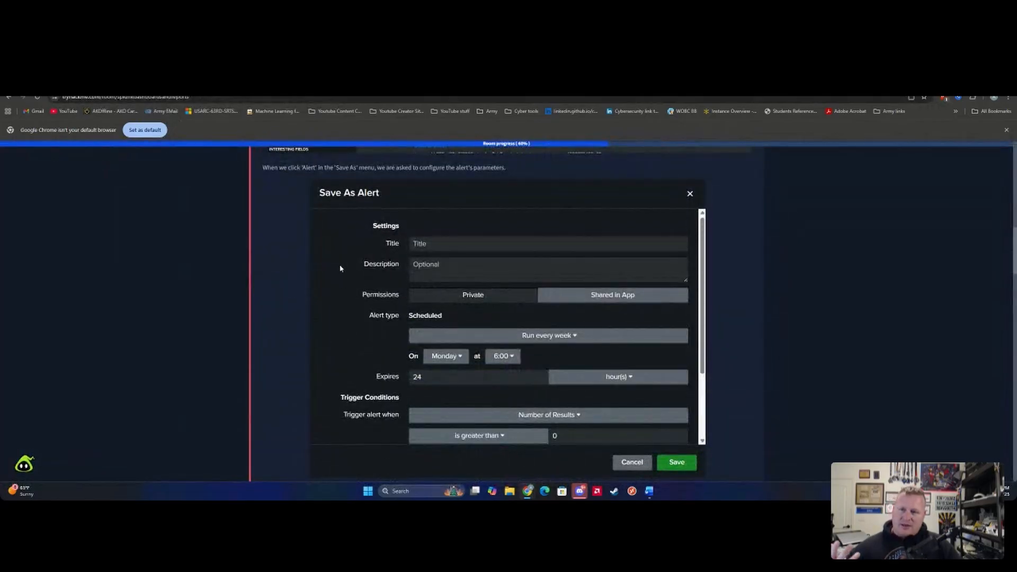
{"action": "scroll", "coordinate": [341, 268], "scroll_direction": "up", "scroll_amount": 15}
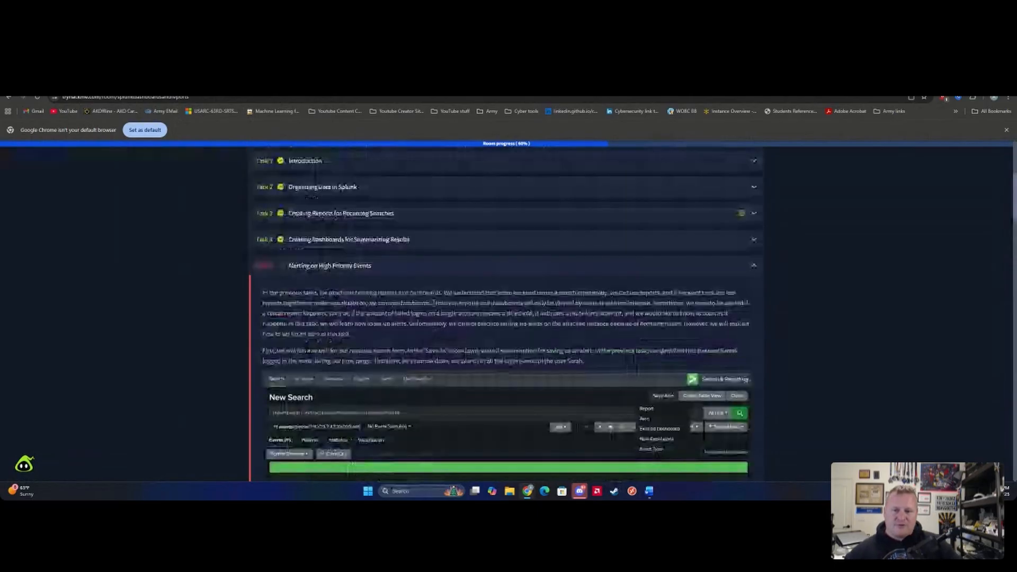
{"action": "scroll", "coordinate": [367, 301], "scroll_direction": "down", "scroll_amount": 3}
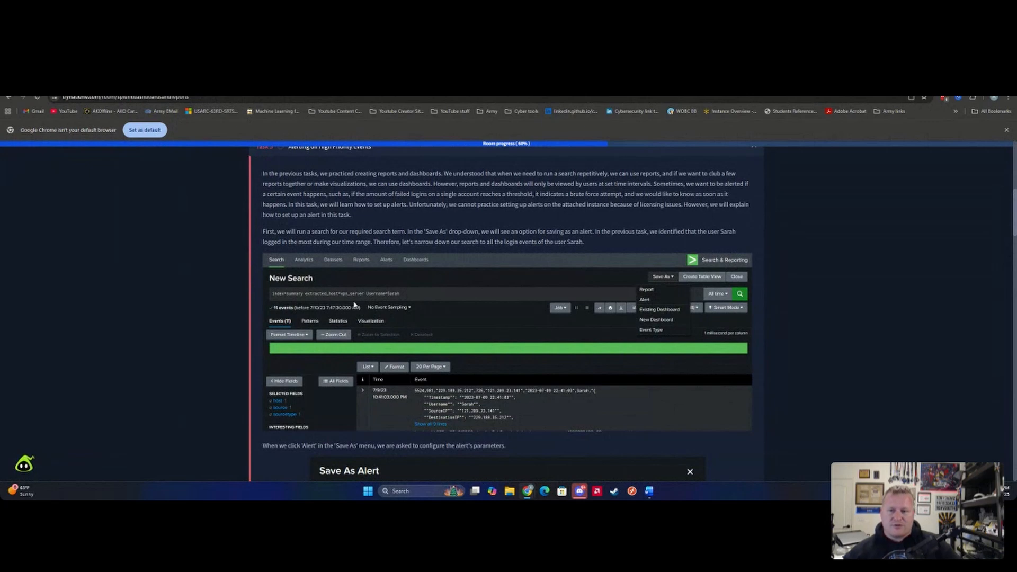
{"action": "scroll", "coordinate": [428, 303], "scroll_direction": "down", "scroll_amount": 5}
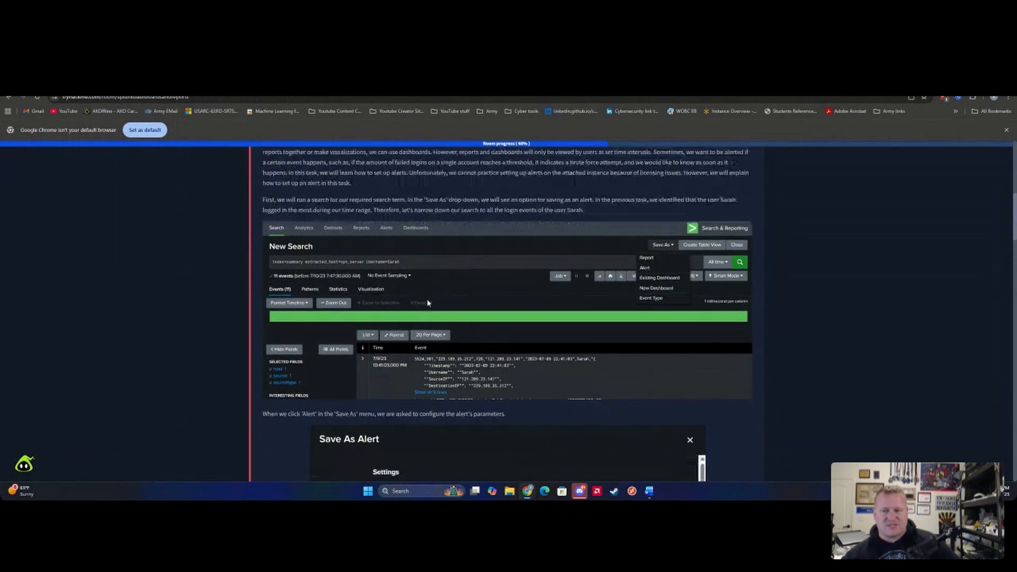
{"action": "scroll", "coordinate": [414, 276], "scroll_direction": "up", "scroll_amount": 1}
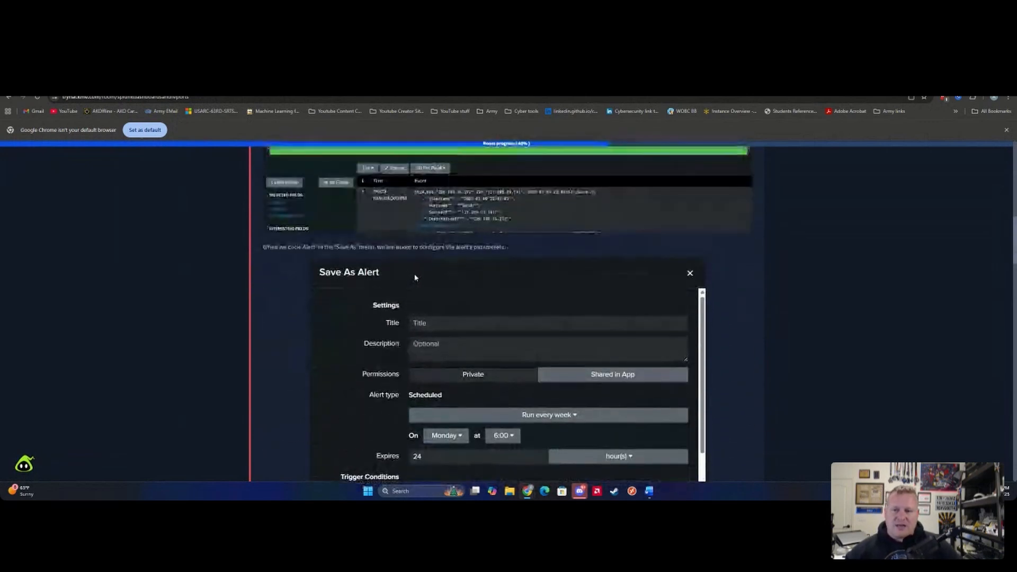
{"action": "scroll", "coordinate": [438, 286], "scroll_direction": "down", "scroll_amount": 4}
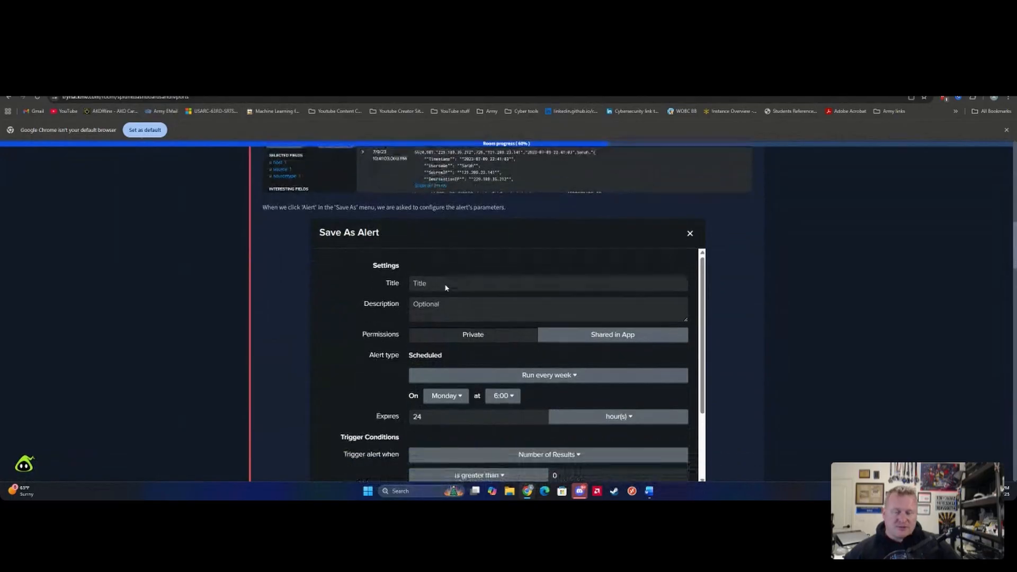
{"action": "scroll", "coordinate": [499, 317], "scroll_direction": "down", "scroll_amount": 3}
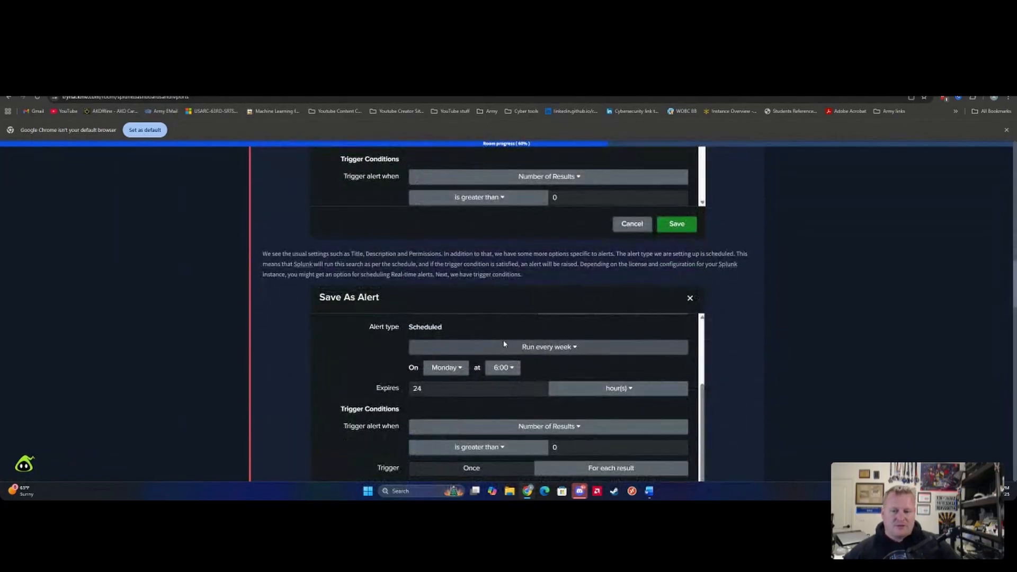
{"action": "scroll", "coordinate": [504, 342], "scroll_direction": "down", "scroll_amount": 2}
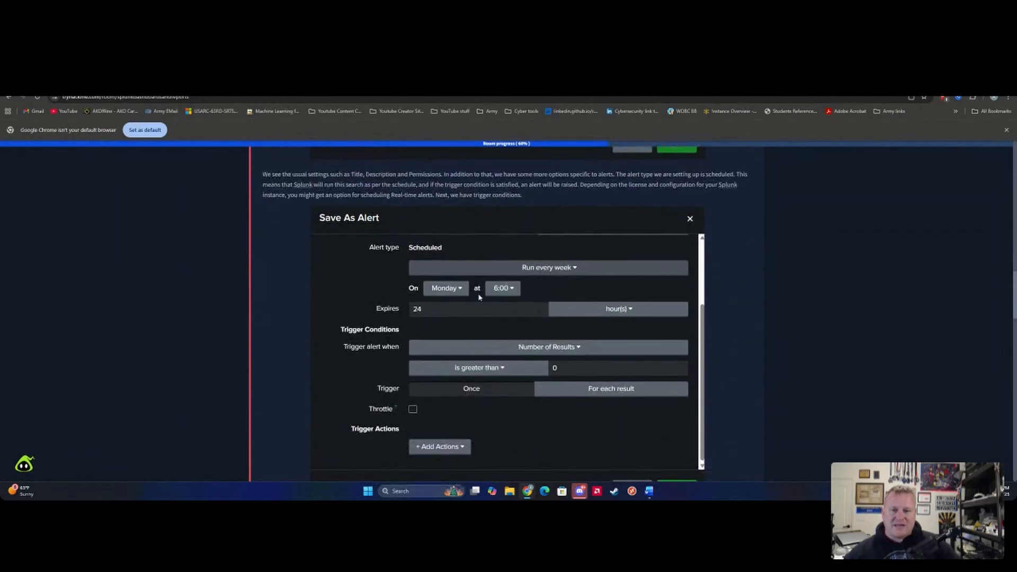
{"action": "scroll", "coordinate": [466, 324], "scroll_direction": "down", "scroll_amount": 2}
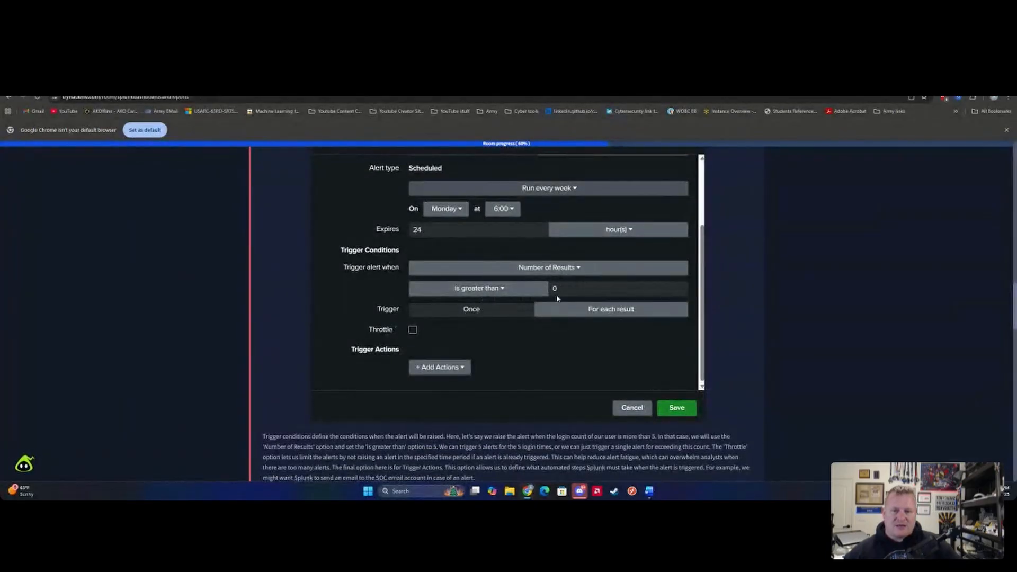
- Examine Task 5's explanation of throttling and trigger actions, and its example of a configured hourly alert
{"action": "scroll", "coordinate": [445, 325], "scroll_direction": "down", "scroll_amount": 7}
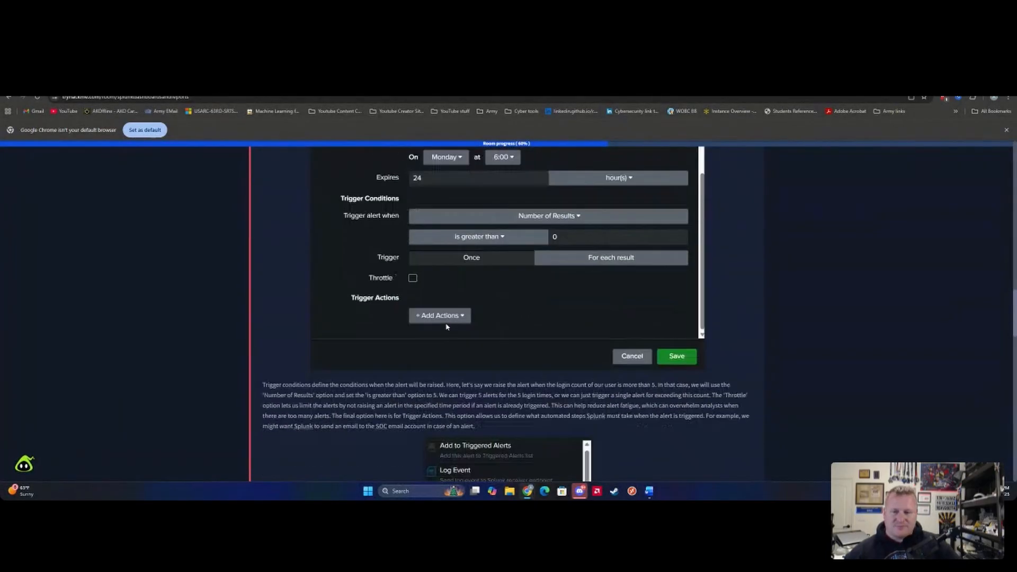
{"action": "scroll", "coordinate": [508, 315], "scroll_direction": "up", "scroll_amount": 2}
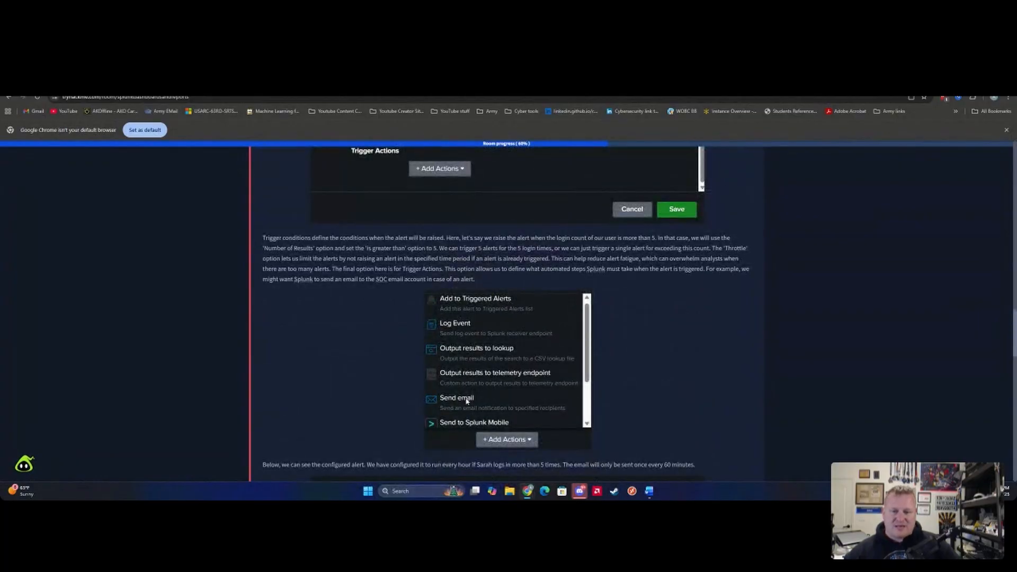
{"action": "scroll", "coordinate": [507, 423], "scroll_direction": "down", "scroll_amount": 4}
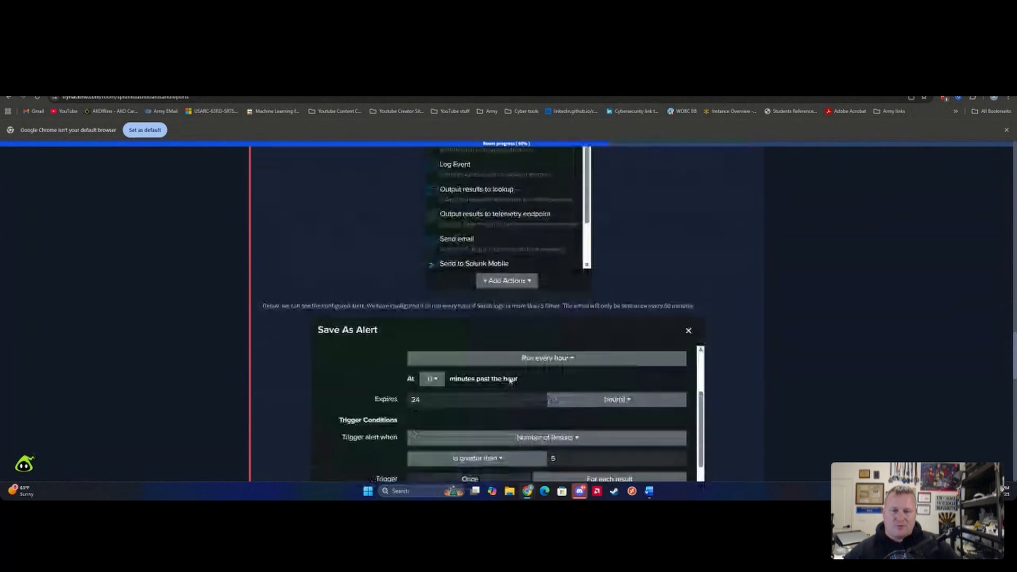
{"action": "scroll", "coordinate": [514, 265], "scroll_direction": "up", "scroll_amount": 3}
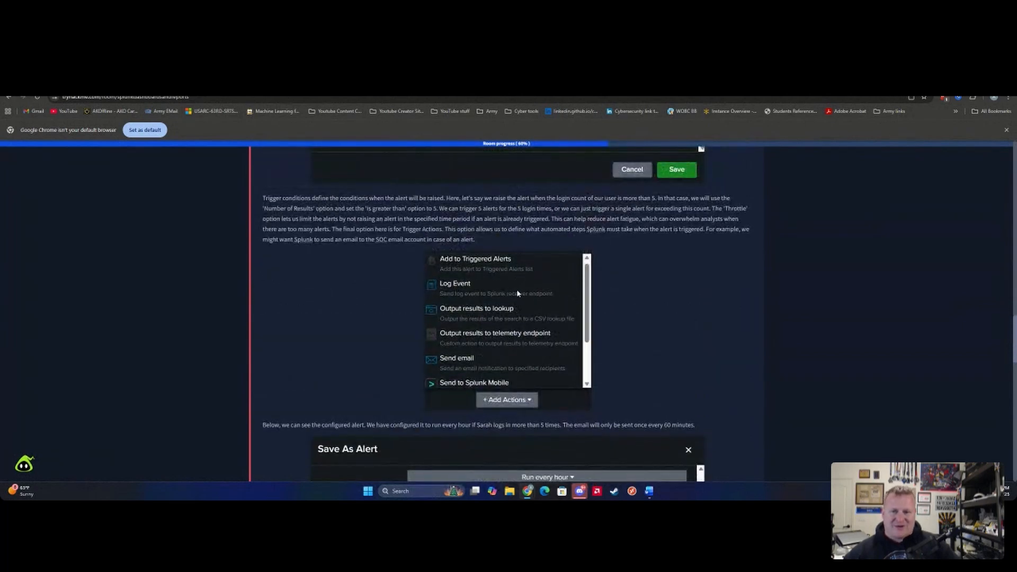
{"action": "scroll", "coordinate": [517, 289], "scroll_direction": "down", "scroll_amount": 3}
{"action": "scroll", "coordinate": [477, 254], "scroll_direction": "up", "scroll_amount": 2}
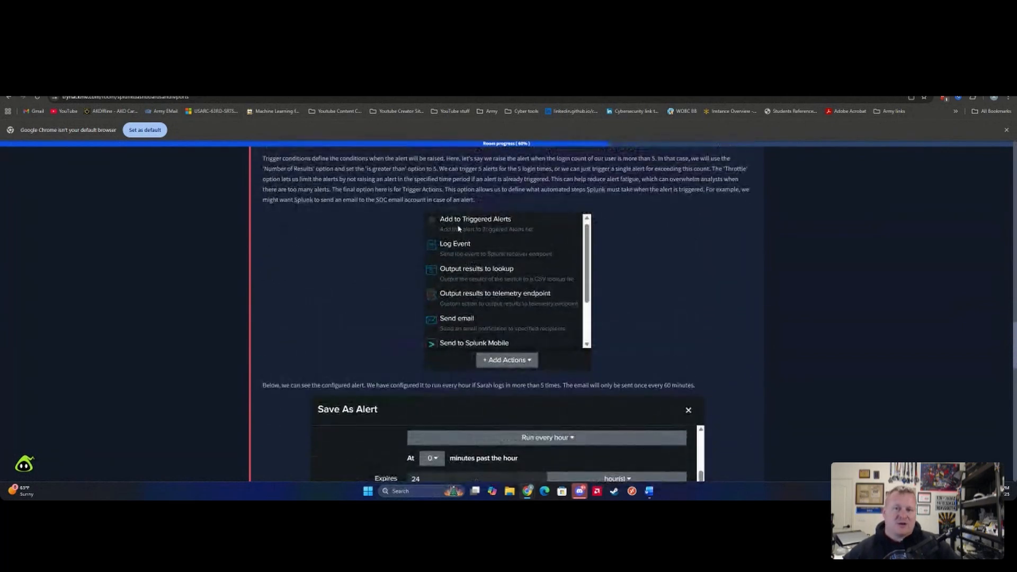
{"action": "scroll", "coordinate": [511, 268], "scroll_direction": "down", "scroll_amount": 3}
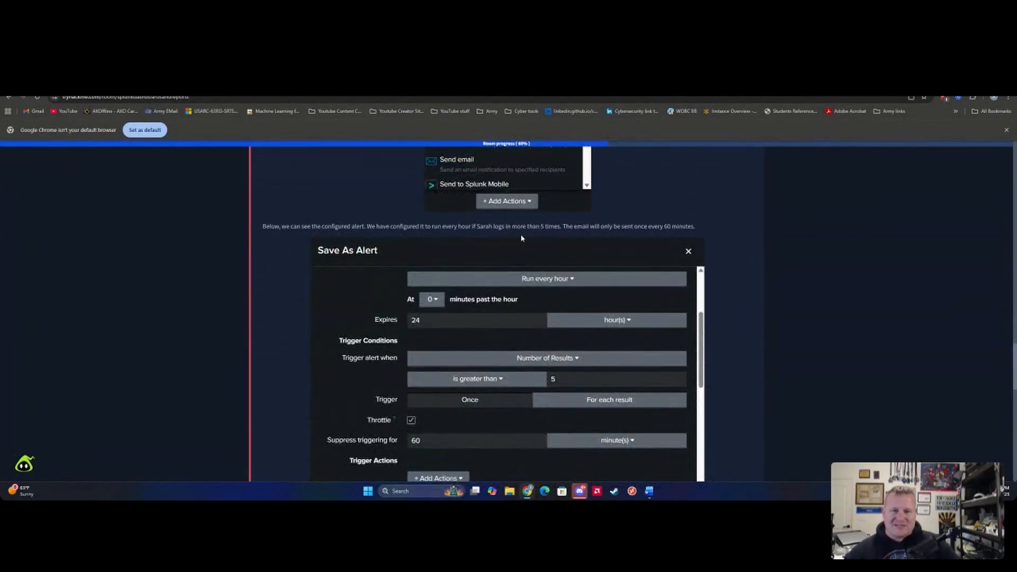
{"action": "scroll", "coordinate": [580, 238], "scroll_direction": "down", "scroll_amount": 3}
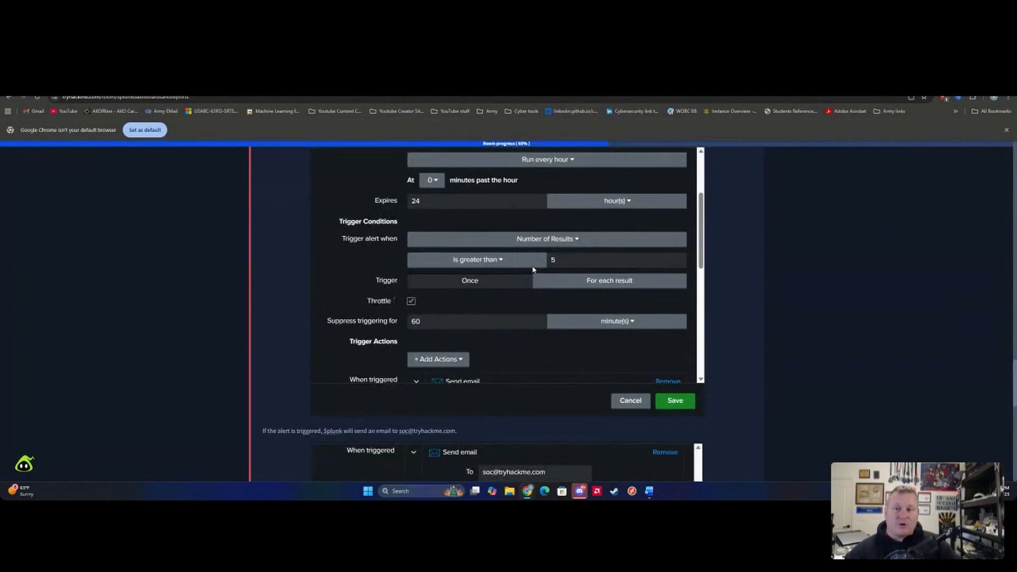
- Read Task 5's example of the alert's email action, covering its recipient, priority, subject and message, down to the questions
{"action": "scroll", "coordinate": [533, 269], "scroll_direction": "down", "scroll_amount": 2}
{"action": "scroll", "coordinate": [531, 269], "scroll_direction": "down", "scroll_amount": 3}
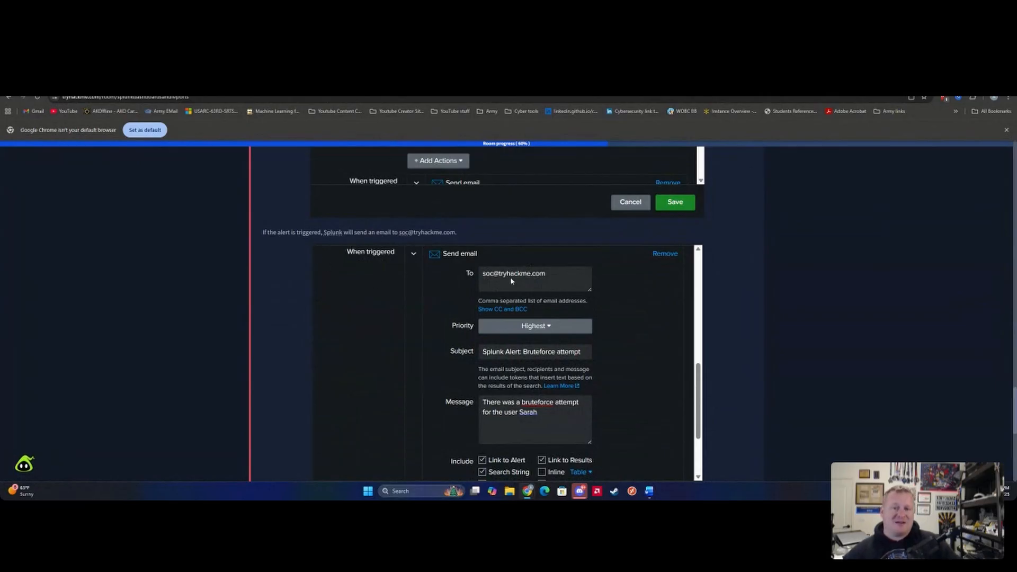
{"action": "scroll", "coordinate": [485, 273], "scroll_direction": "down", "scroll_amount": 1}
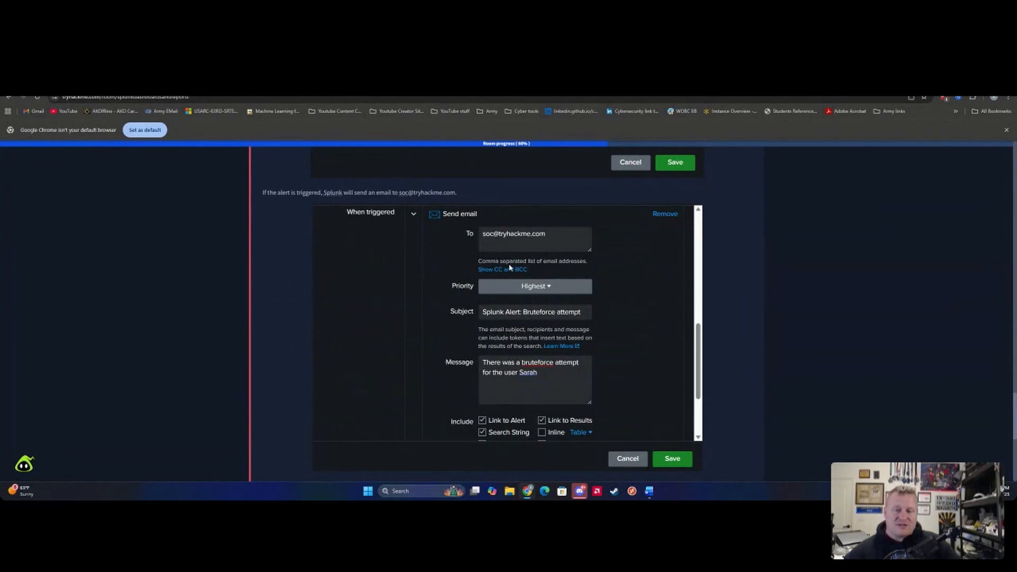
{"action": "scroll", "coordinate": [530, 311], "scroll_direction": "down", "scroll_amount": 1}
{"action": "scroll", "coordinate": [531, 311], "scroll_direction": "down", "scroll_amount": 1}
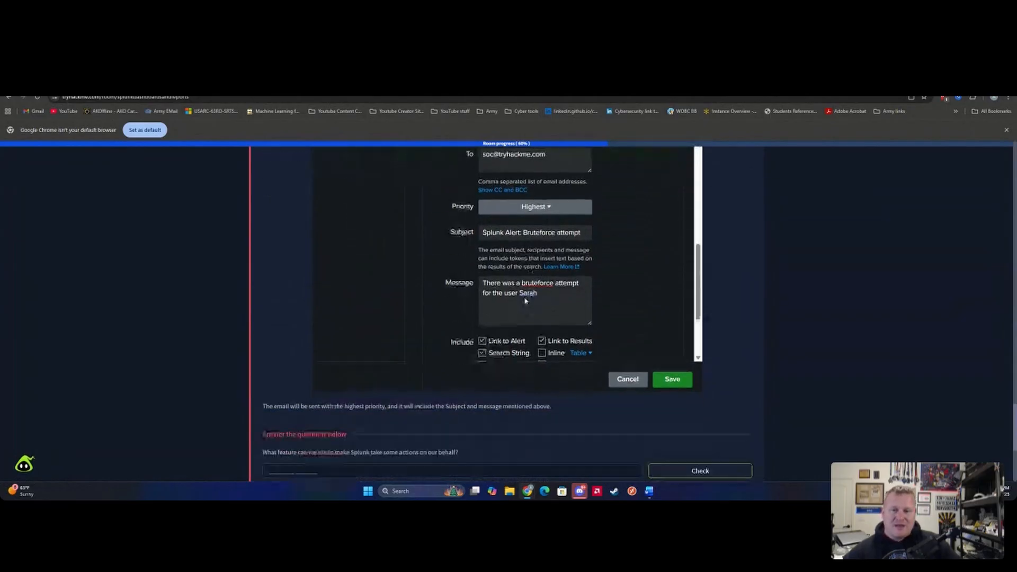
{"action": "scroll", "coordinate": [524, 292], "scroll_direction": "down", "scroll_amount": 3}
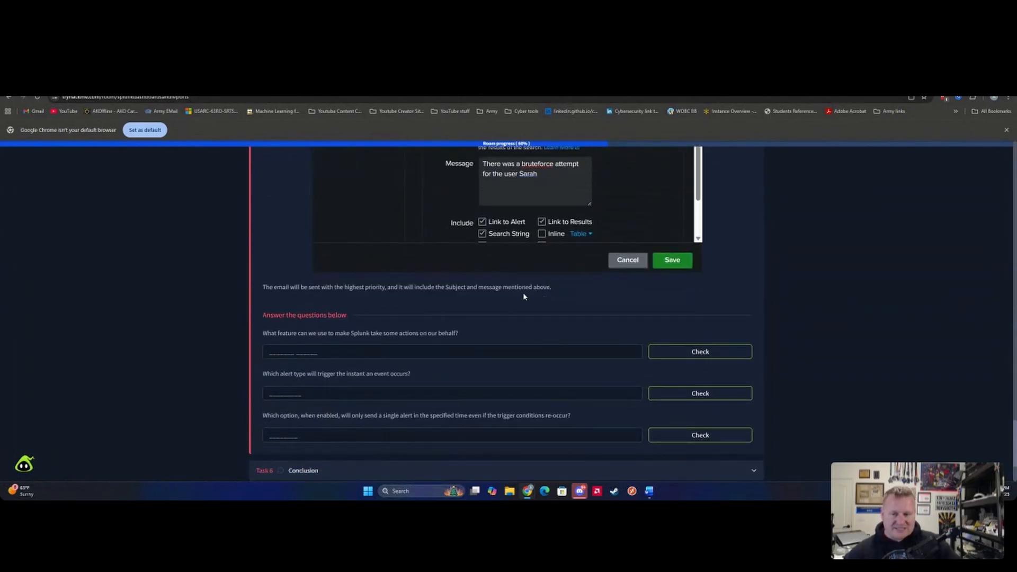
- Answer the question about the feature that makes Splunk take actions on our behalf with "trigger action" and submit it
{"action": "left_click", "coordinate": [299, 350]}
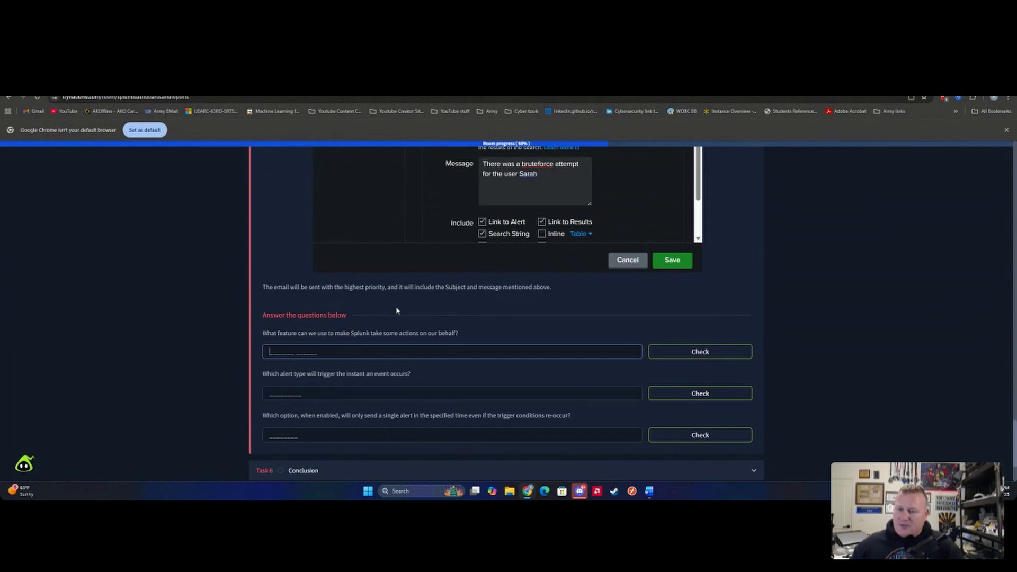
{"action": "scroll", "coordinate": [396, 307], "scroll_direction": "down", "scroll_amount": 1}
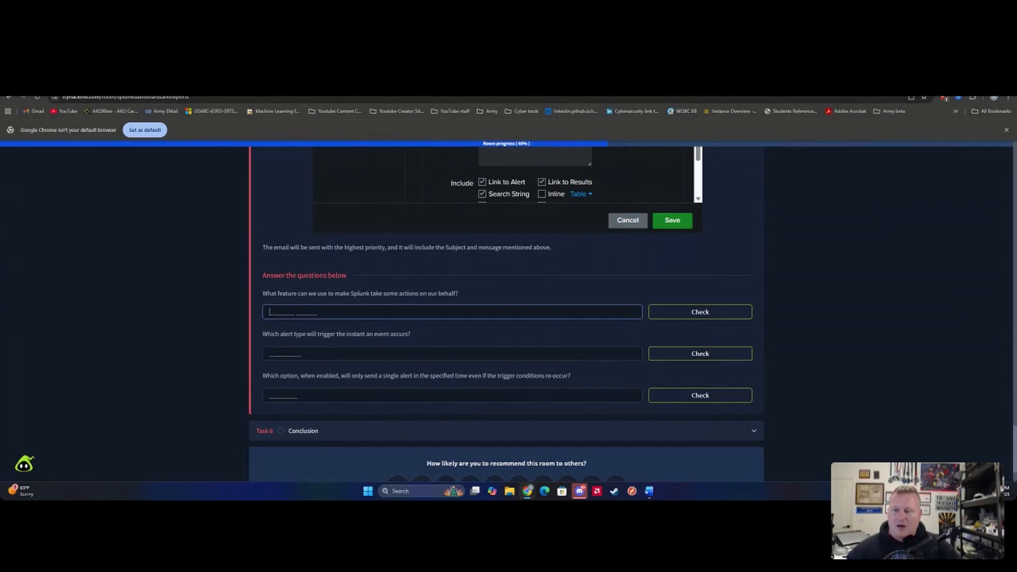
{"action": "type", "text": "tr"}
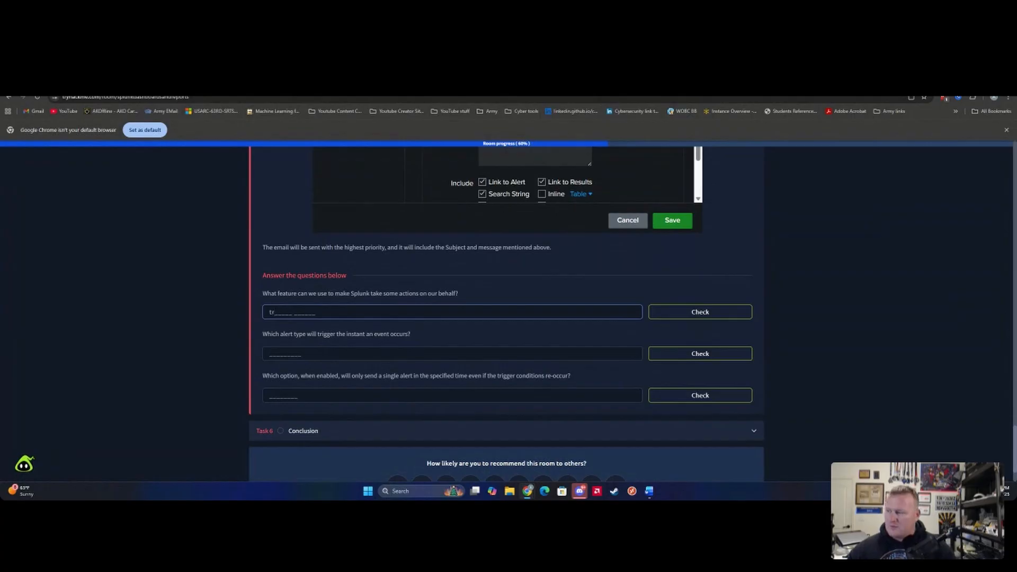
{"action": "type", "text": "igger a"}
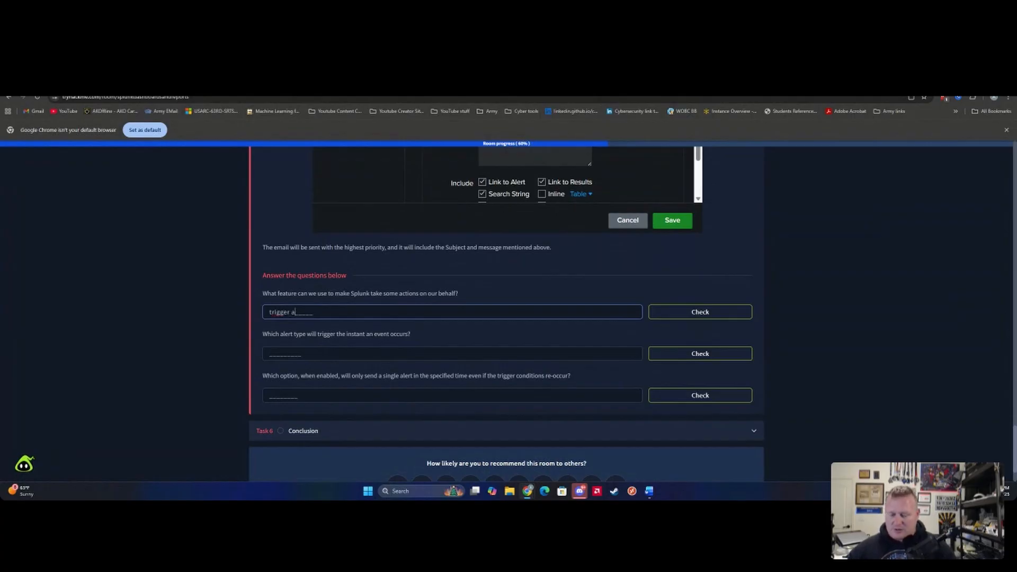
{"action": "type", "text": "ction"}
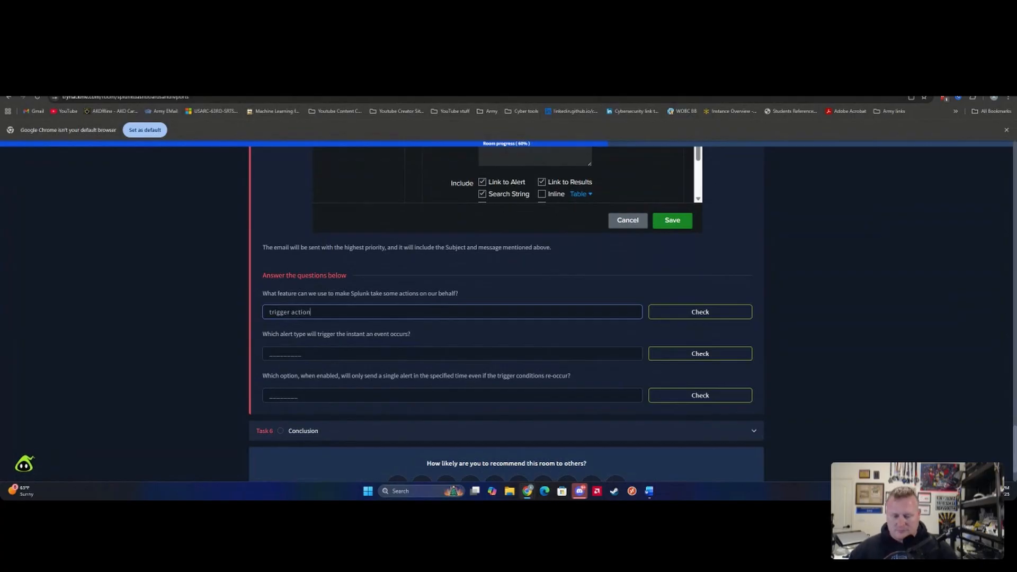
{"action": "key", "text": "Return"}
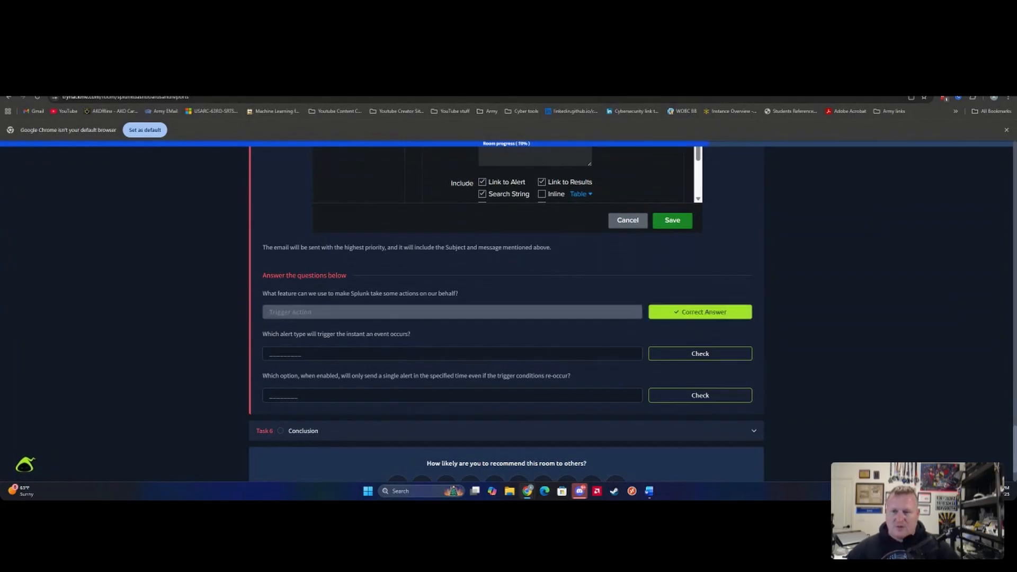
- Search the Task 5 text for "real" and highlight the mention of real-time alerts
{"action": "key", "text": "Tab"}
{"action": "key", "text": "Tab"}
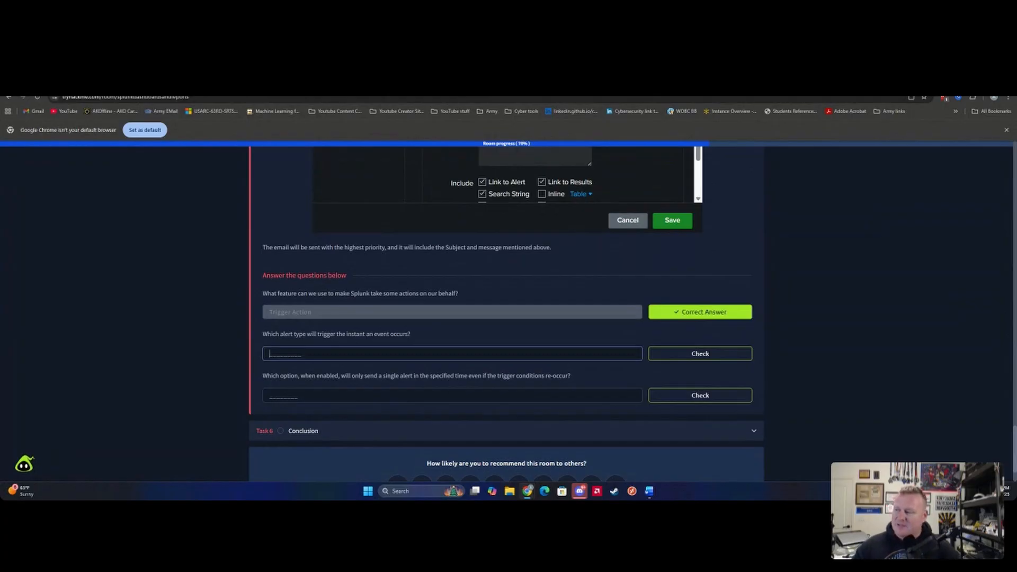
{"action": "scroll", "coordinate": [318, 302], "scroll_direction": "up", "scroll_amount": 10}
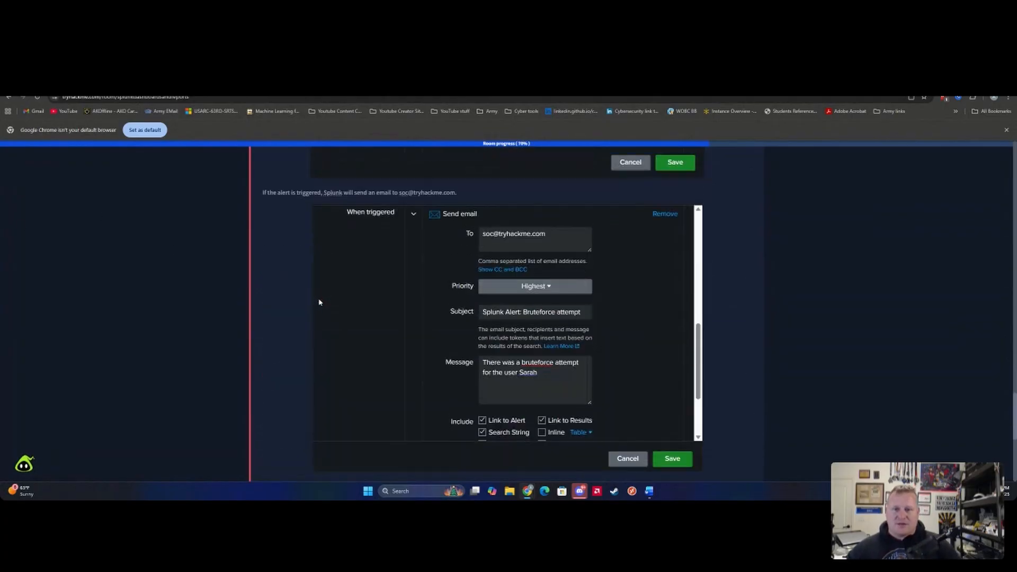
{"action": "scroll", "coordinate": [389, 342], "scroll_direction": "up", "scroll_amount": 1}
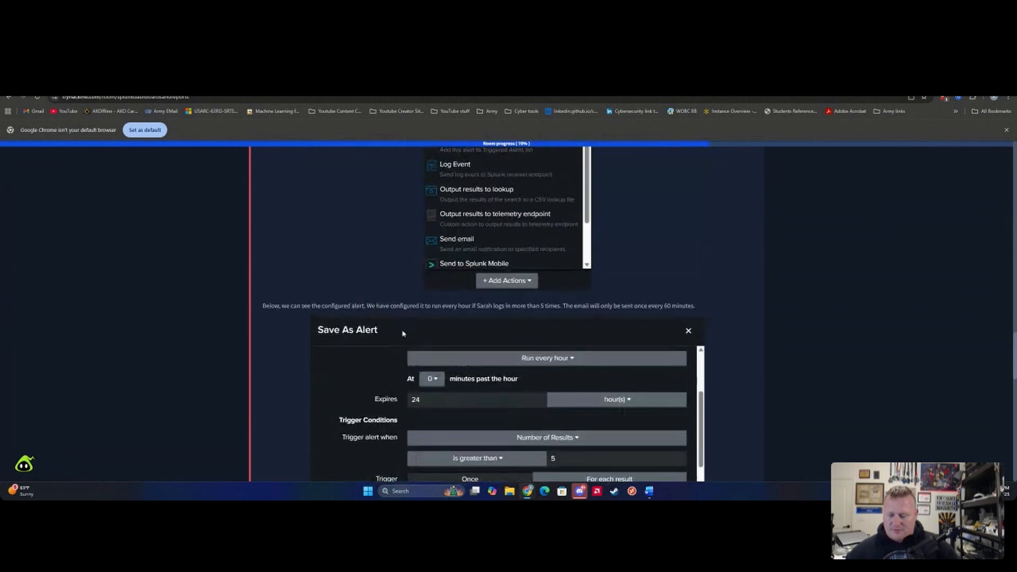
{"action": "key", "text": "ctrl+f"}
{"action": "type", "text": "real"}
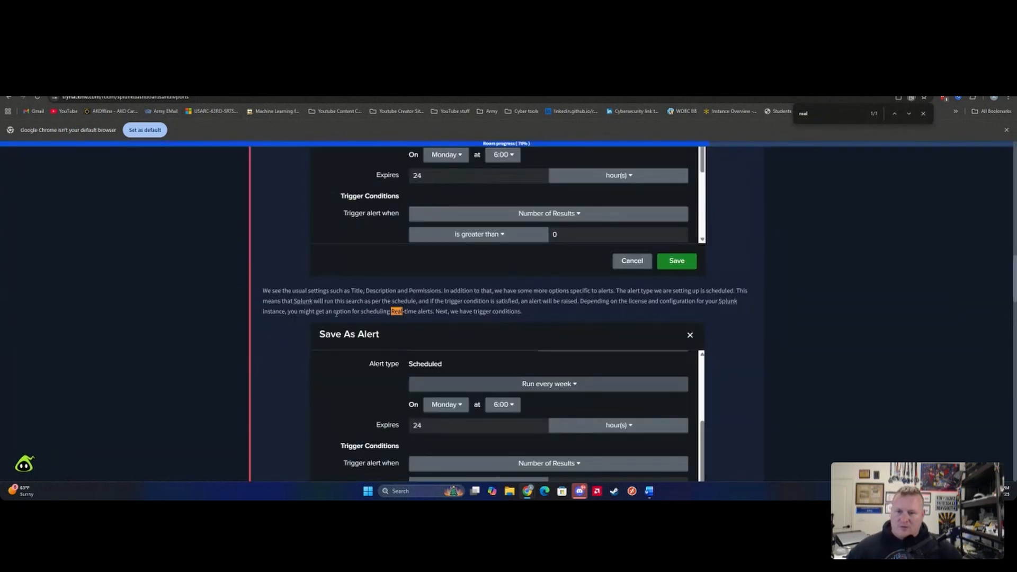
{"action": "left_click_drag", "start_coordinate": [391, 312], "coordinate": [434, 313]}
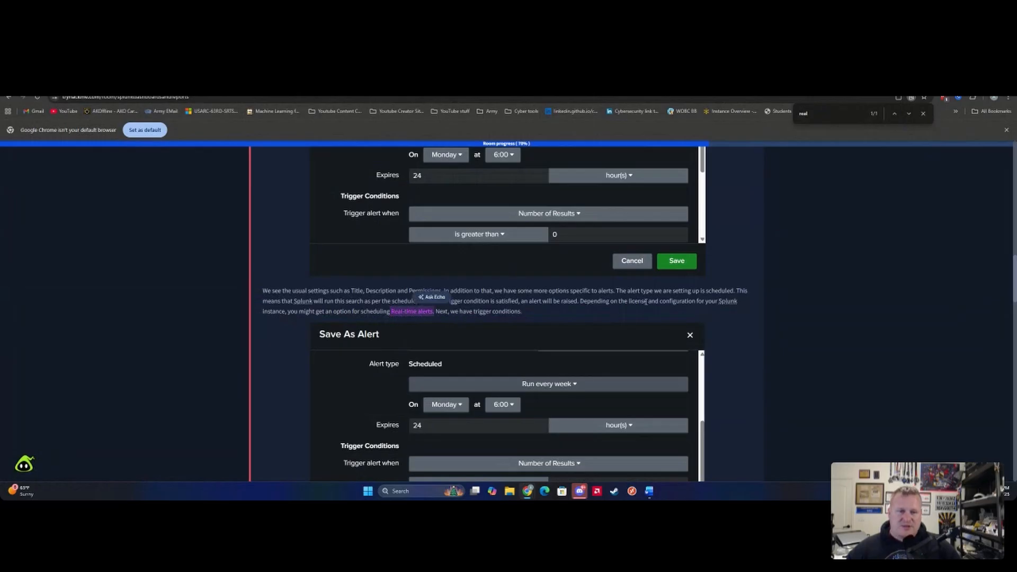
- Answer the question about the alert type that triggers the instant an event occurs with "real-time" and submit it
{"action": "scroll", "coordinate": [469, 357], "scroll_direction": "down", "scroll_amount": 15}
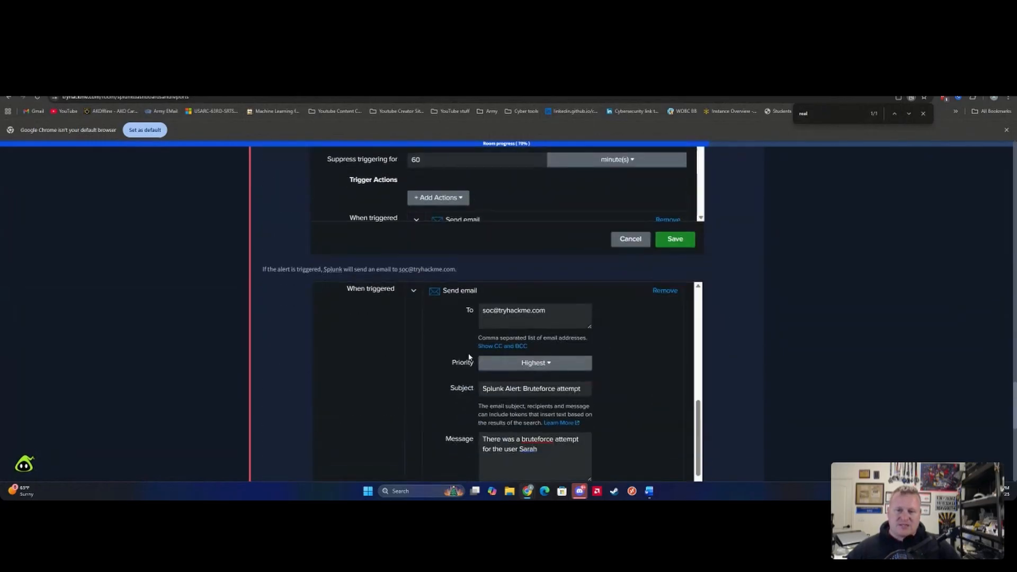
{"action": "scroll", "coordinate": [469, 358], "scroll_direction": "down", "scroll_amount": 6}
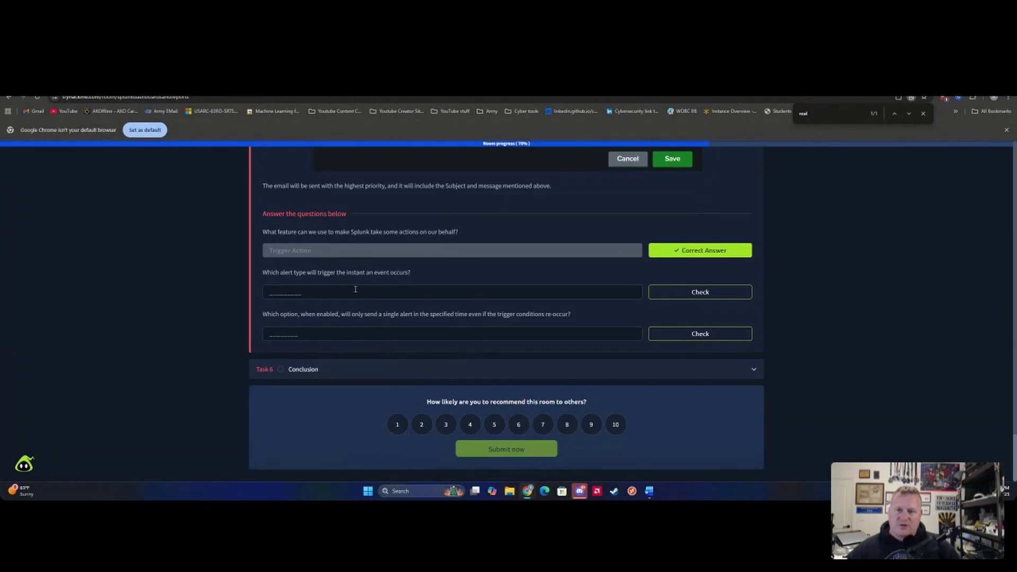
{"action": "left_click", "coordinate": [356, 289]}
{"action": "type", "text": "re"}
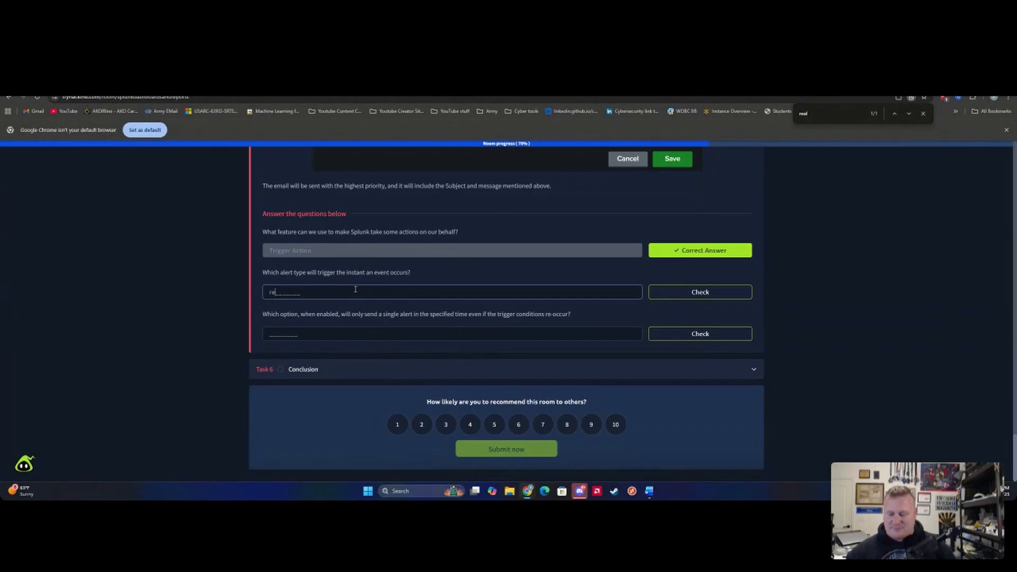
{"action": "type", "text": "al-time"}
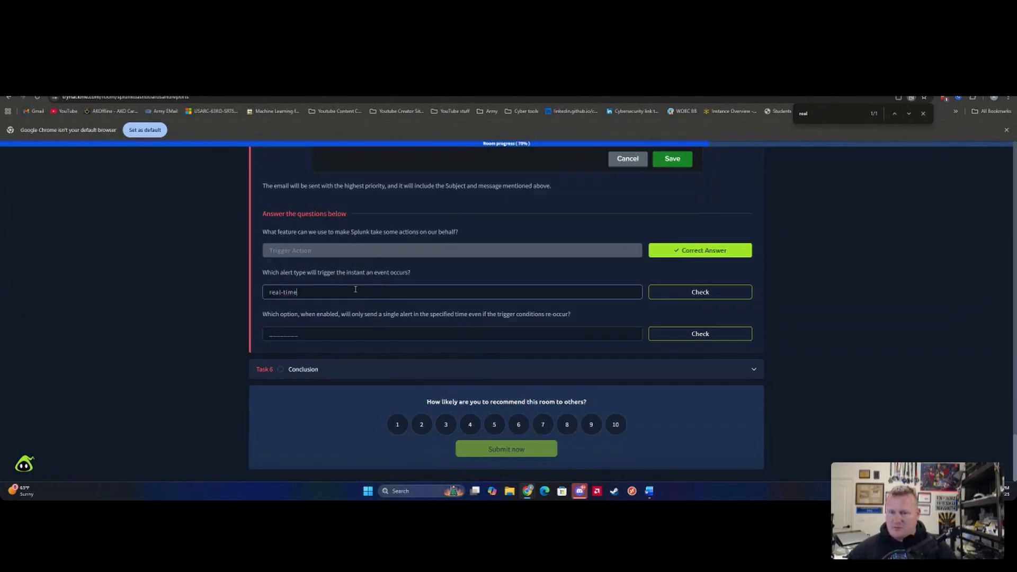
{"action": "key", "text": "Return"}
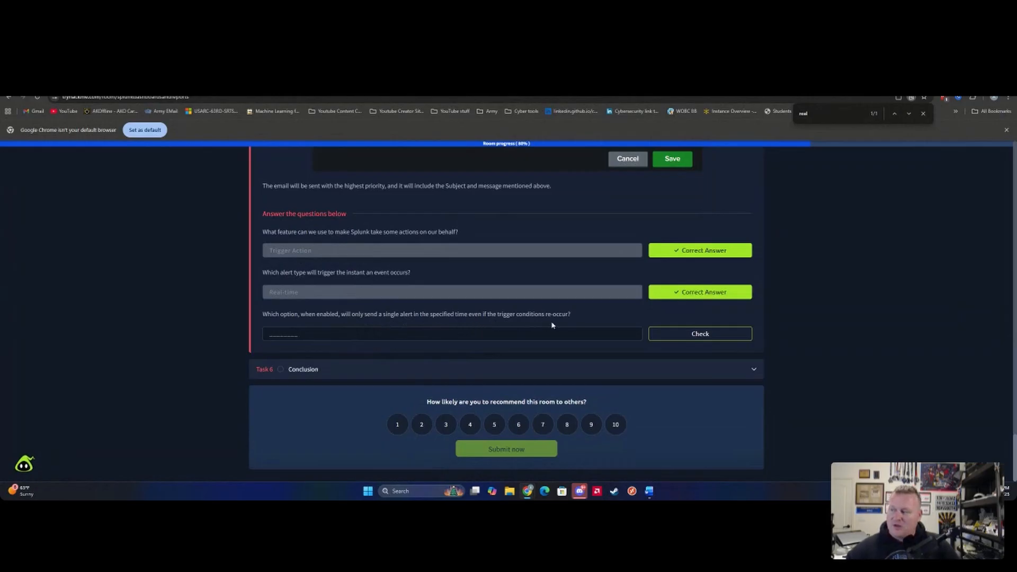
- Search the Task 5 text for "throttle" and highlight the sentences explaining that option
{"action": "scroll", "coordinate": [535, 326], "scroll_direction": "up", "scroll_amount": 10}
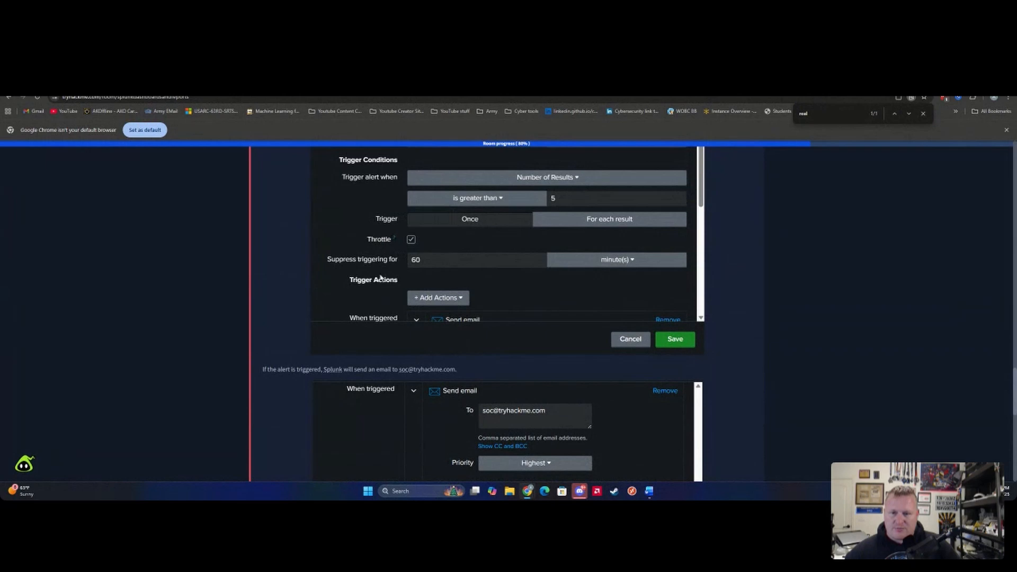
{"action": "scroll", "coordinate": [389, 288], "scroll_direction": "down", "scroll_amount": 1}
{"action": "scroll", "coordinate": [399, 297], "scroll_direction": "up", "scroll_amount": 7}
{"action": "scroll", "coordinate": [399, 298], "scroll_direction": "up", "scroll_amount": 4}
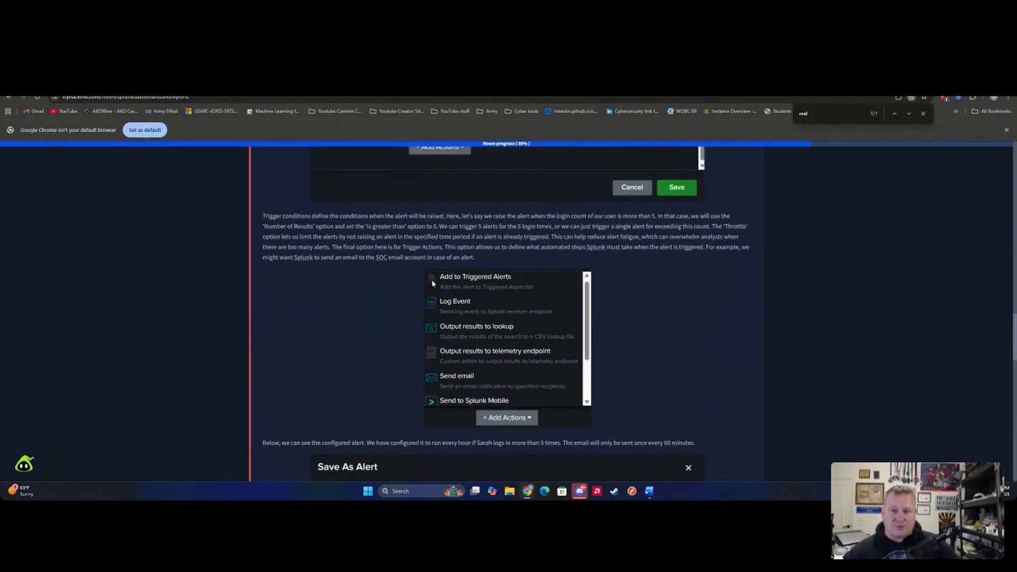
{"action": "key", "text": "ctrl+f"}
{"action": "type", "text": "tro"}
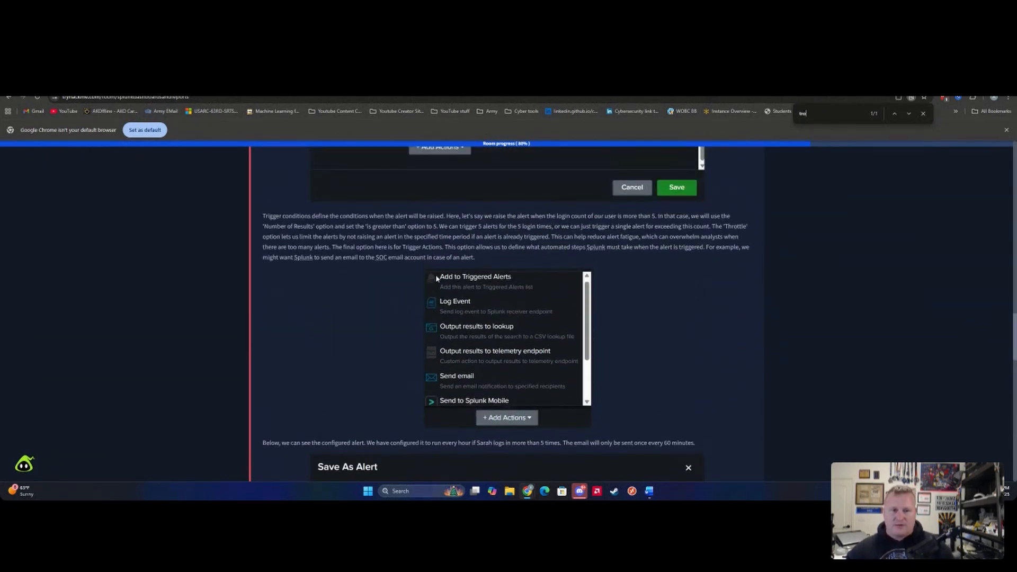
{"action": "type", "text": "hro"}
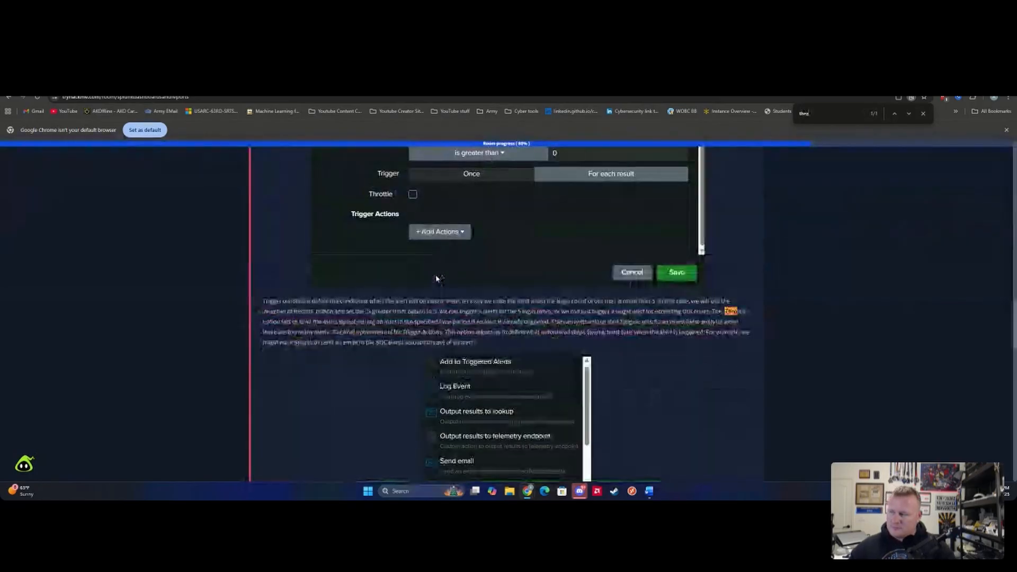
{"action": "key", "text": "BackSpace"}
{"action": "key", "text": "BackSpace"}
{"action": "key", "text": "BackSpace"}
{"action": "type", "text": "hrottle"}
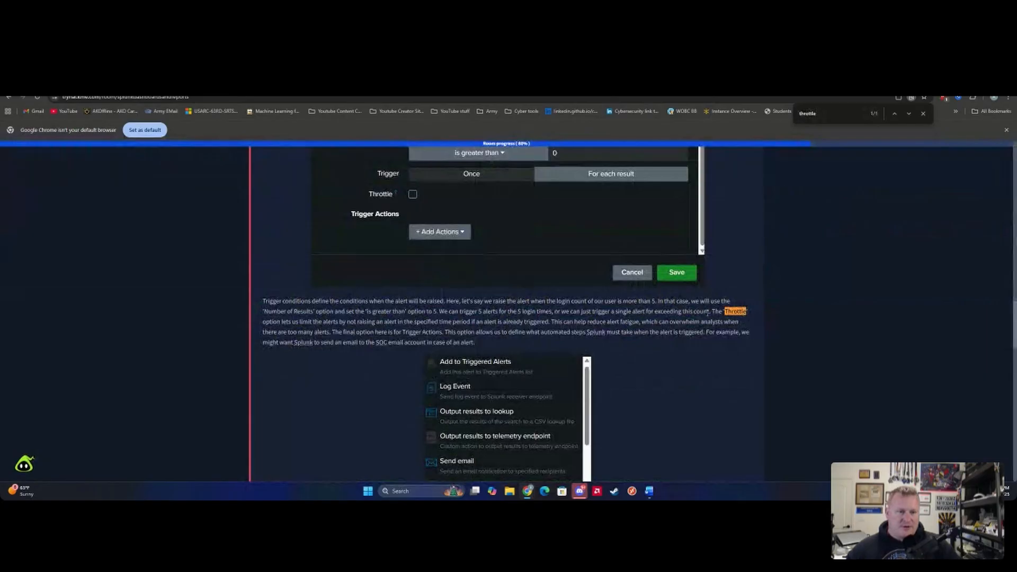
{"action": "left_click_drag", "start_coordinate": [711, 312], "coordinate": [546, 332]}
- Copy the word "Throttle" from the paragraph explaining trigger conditions
{"action": "scroll", "coordinate": [546, 350], "scroll_direction": "down", "scroll_amount": 10}
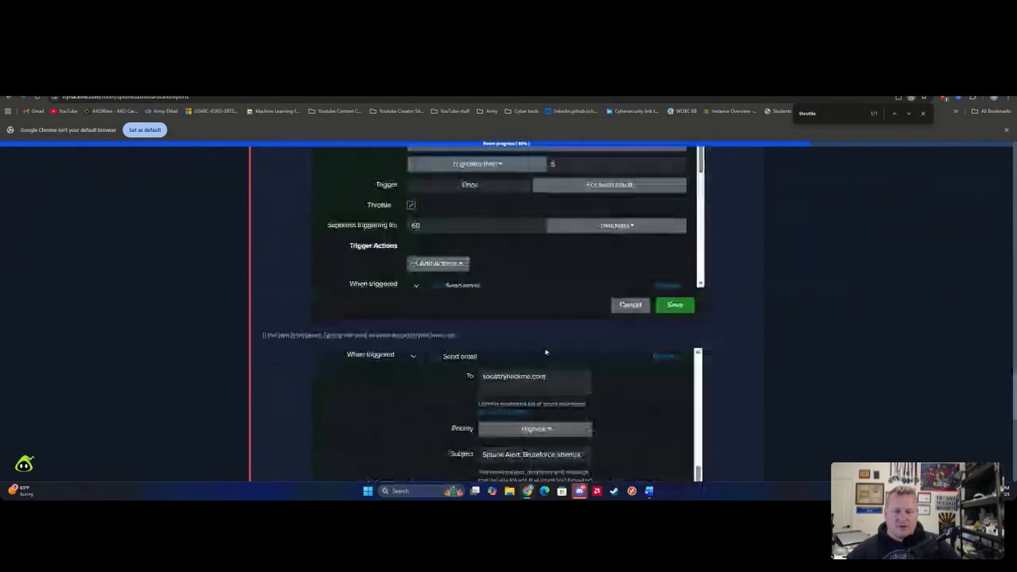
{"action": "scroll", "coordinate": [551, 355], "scroll_direction": "up", "scroll_amount": 5}
{"action": "scroll", "coordinate": [556, 359], "scroll_direction": "up", "scroll_amount": 6}
{"action": "scroll", "coordinate": [688, 307], "scroll_direction": "down", "scroll_amount": 2}
{"action": "left_click", "coordinate": [734, 272]}
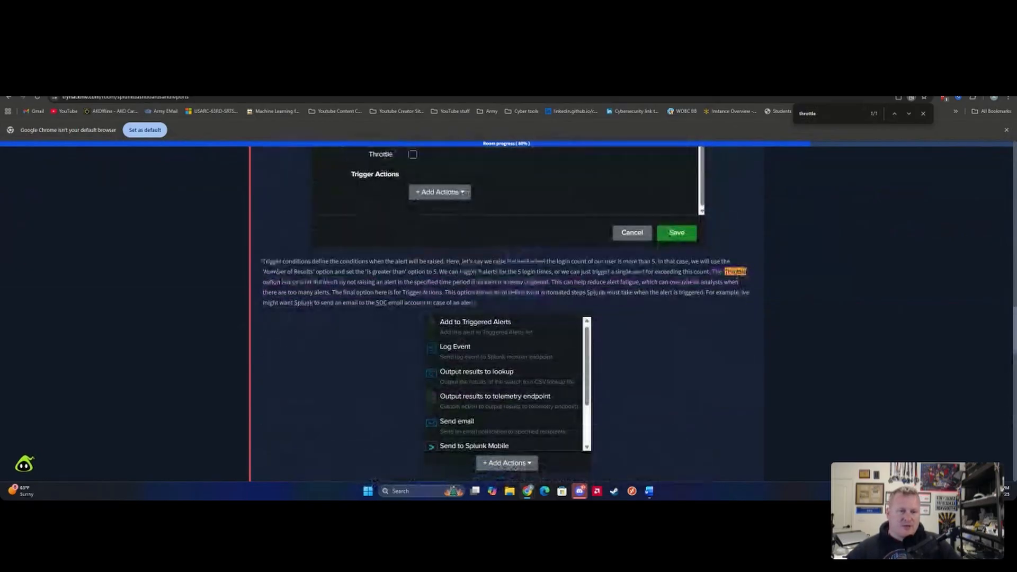
{"action": "double_click", "coordinate": [733, 272]}
{"action": "triple_click", "coordinate": [733, 272]}
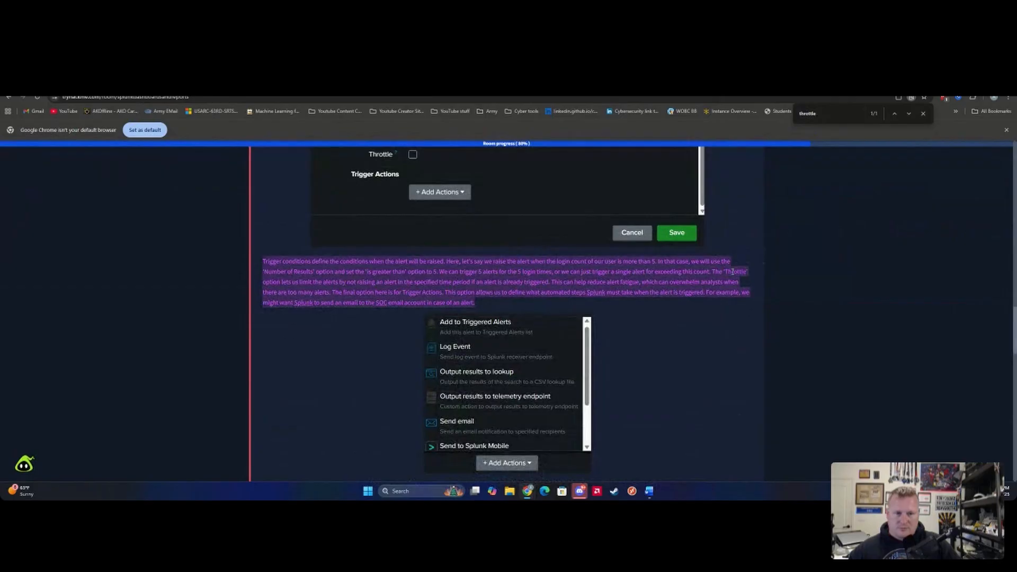
{"action": "left_click", "coordinate": [733, 271]}
{"action": "double_click", "coordinate": [734, 272]}
{"action": "key", "text": "ctrl+c"}
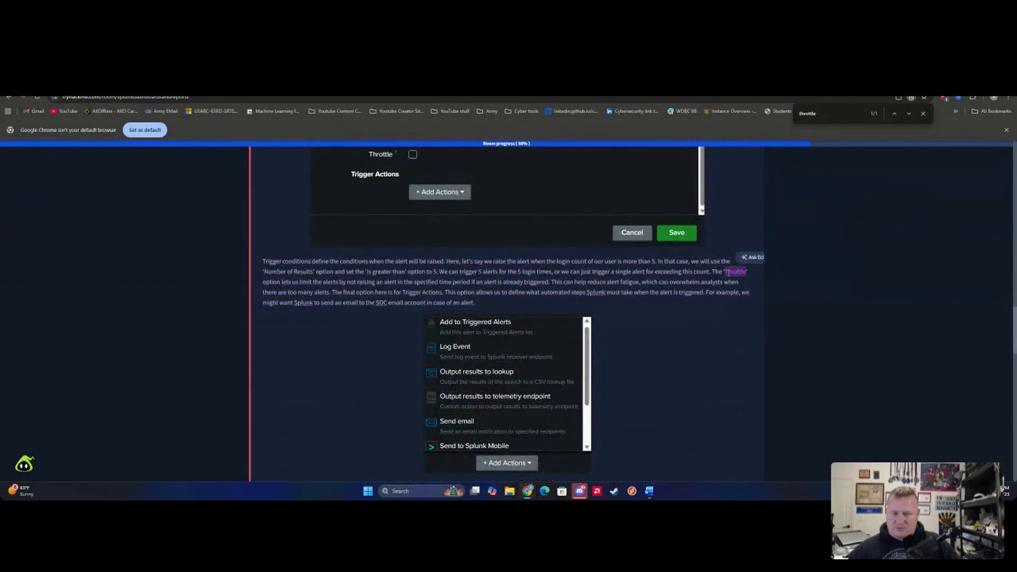
- Paste "Throttle" as the answer to the question about sending only a single alert in the specified time, and submit it
{"action": "scroll", "coordinate": [729, 271], "scroll_direction": "down", "scroll_amount": 15}
{"action": "left_click", "coordinate": [316, 336]}
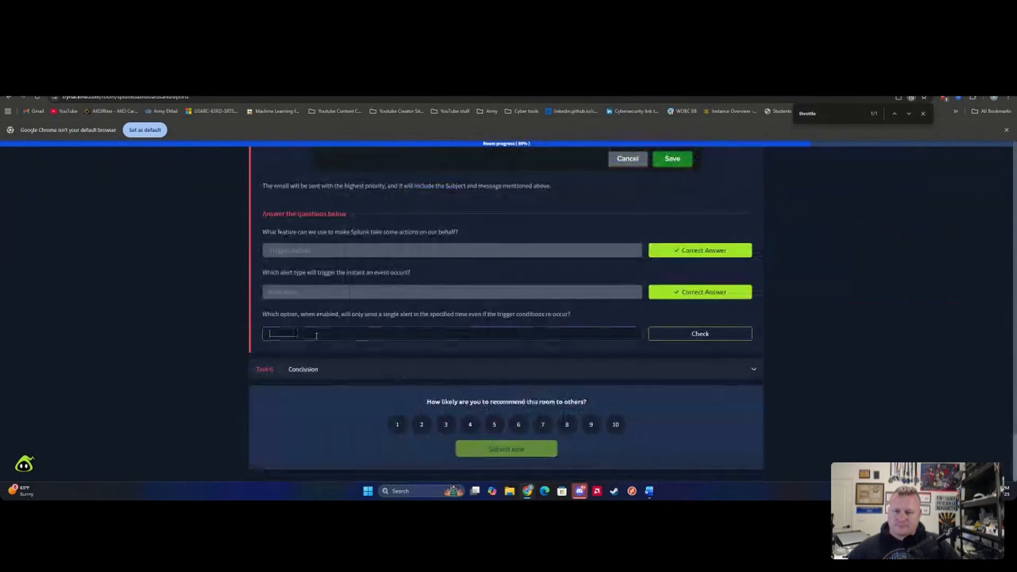
{"action": "key", "text": "ctrl+v"}
{"action": "left_click", "coordinate": [697, 334]}
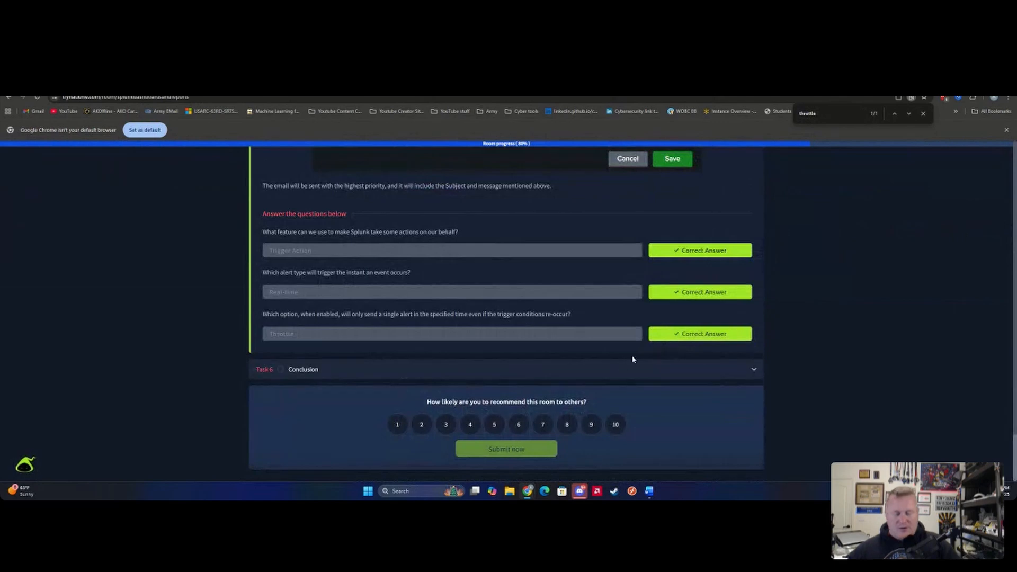
- Open Task 6, Conclusion, and mark its no-answer-needed question as complete
{"action": "left_click", "coordinate": [582, 371]}
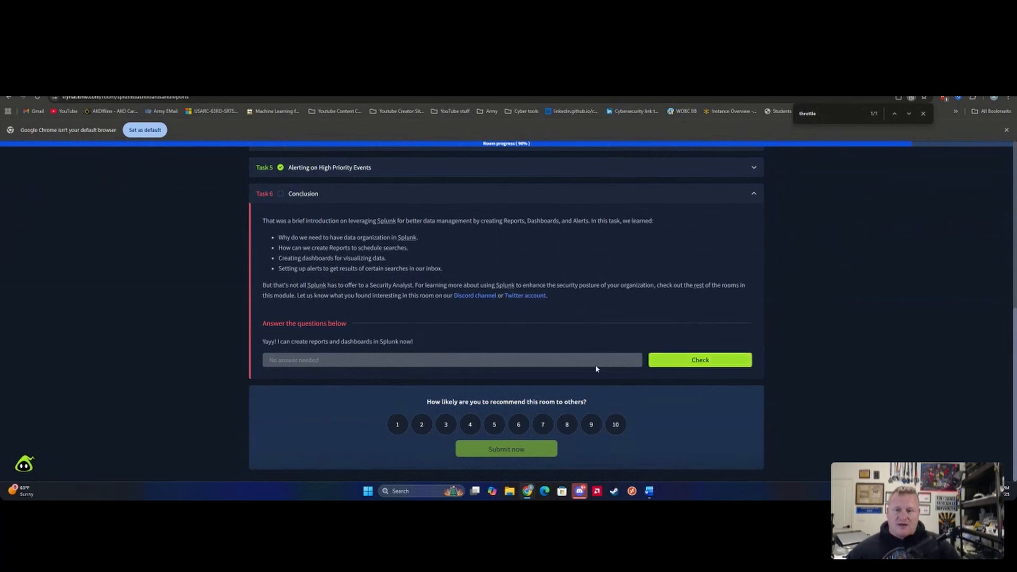
{"action": "left_click", "coordinate": [699, 362]}
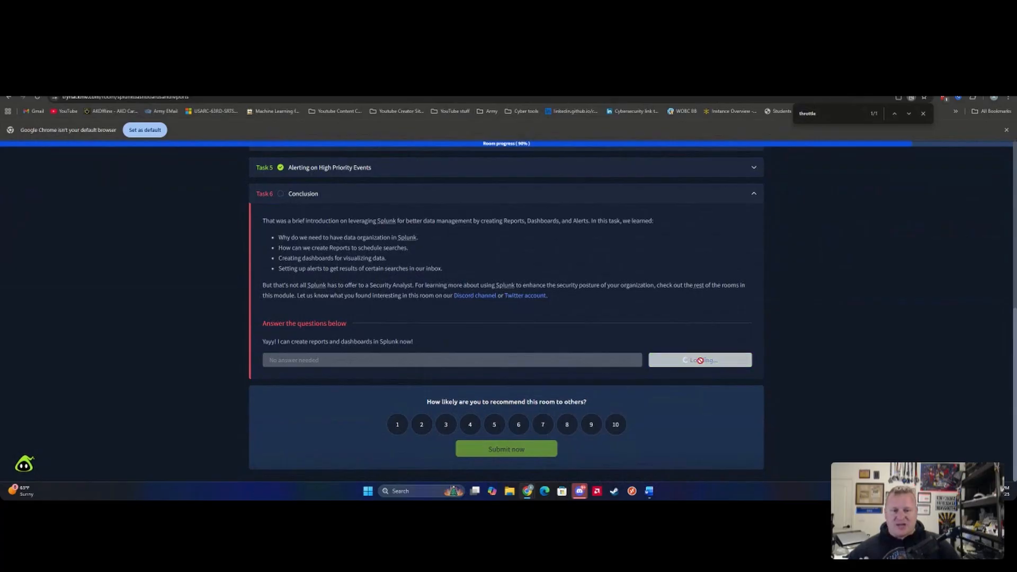